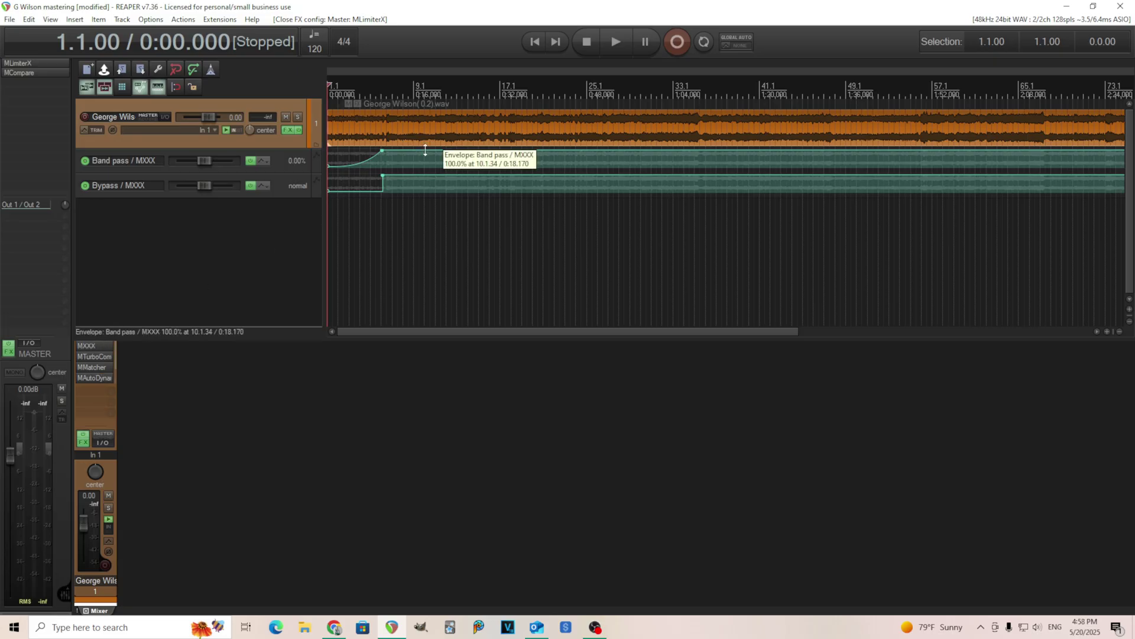
# - Preview the song, then open MXXX on the track with the multiparameter list and meters hidden
pyautogui.click(619, 39)
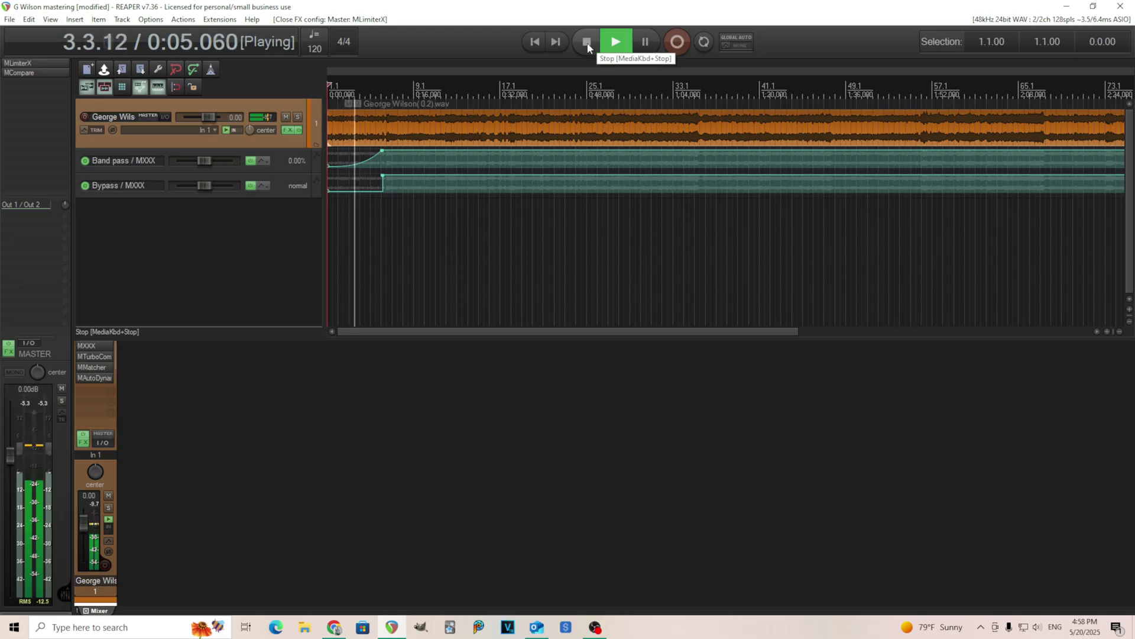
pyautogui.click(587, 42)
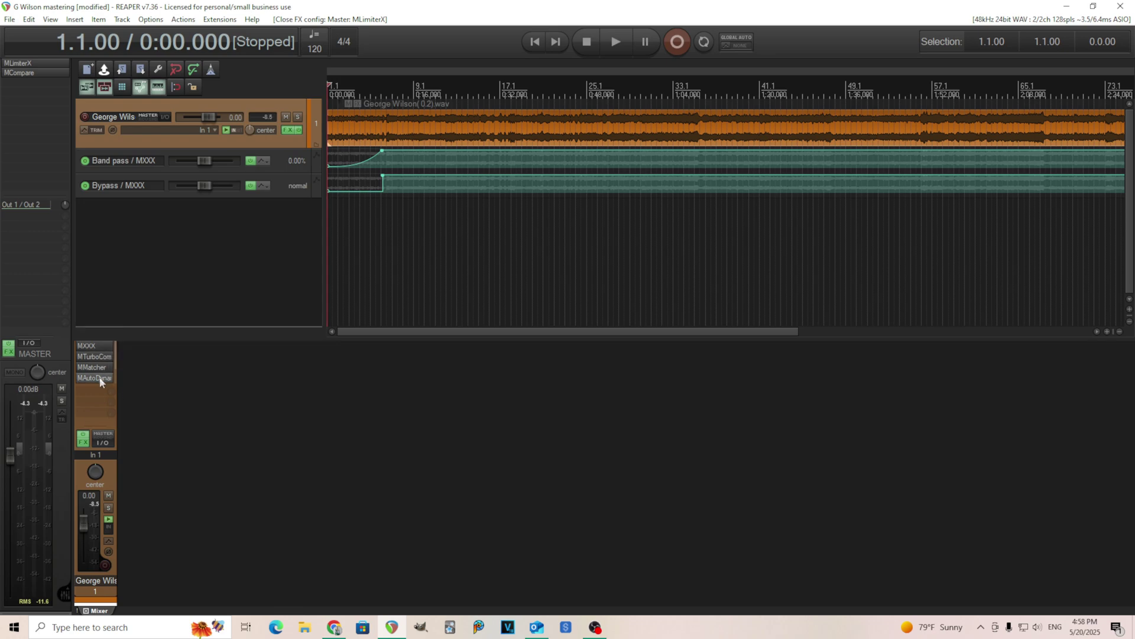
pyautogui.click(90, 344)
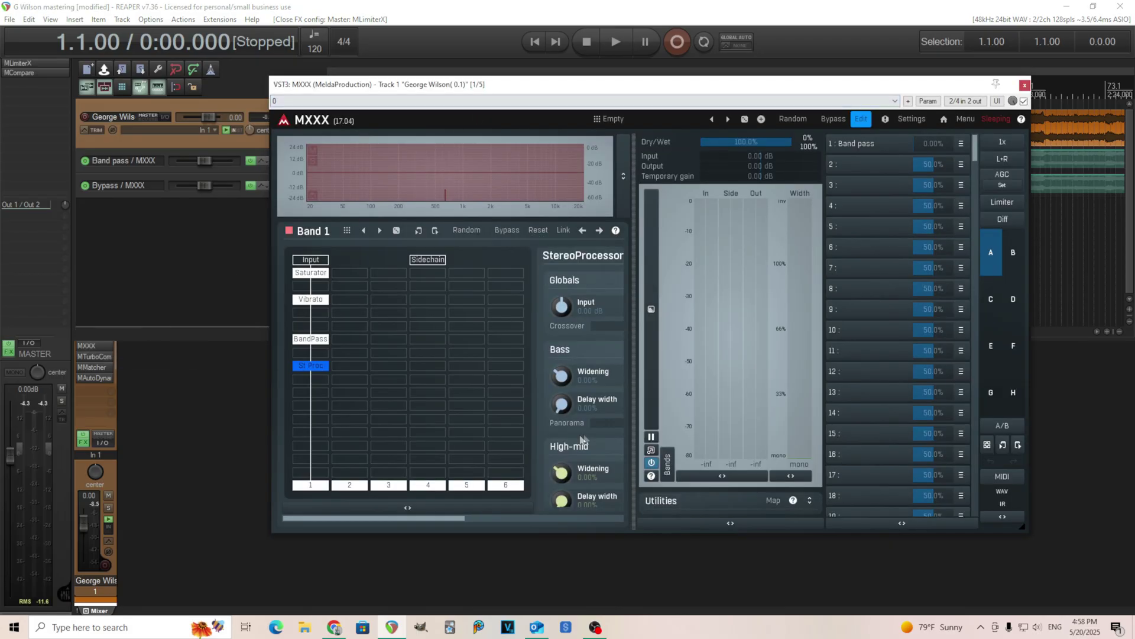
pyautogui.click(939, 524)
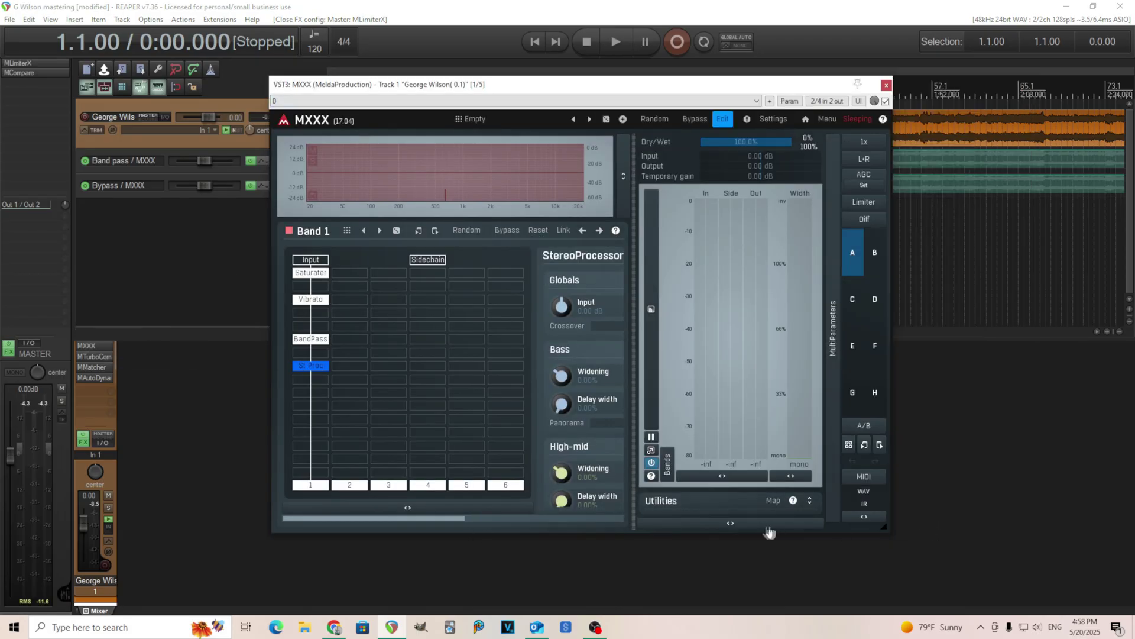
pyautogui.click(763, 525)
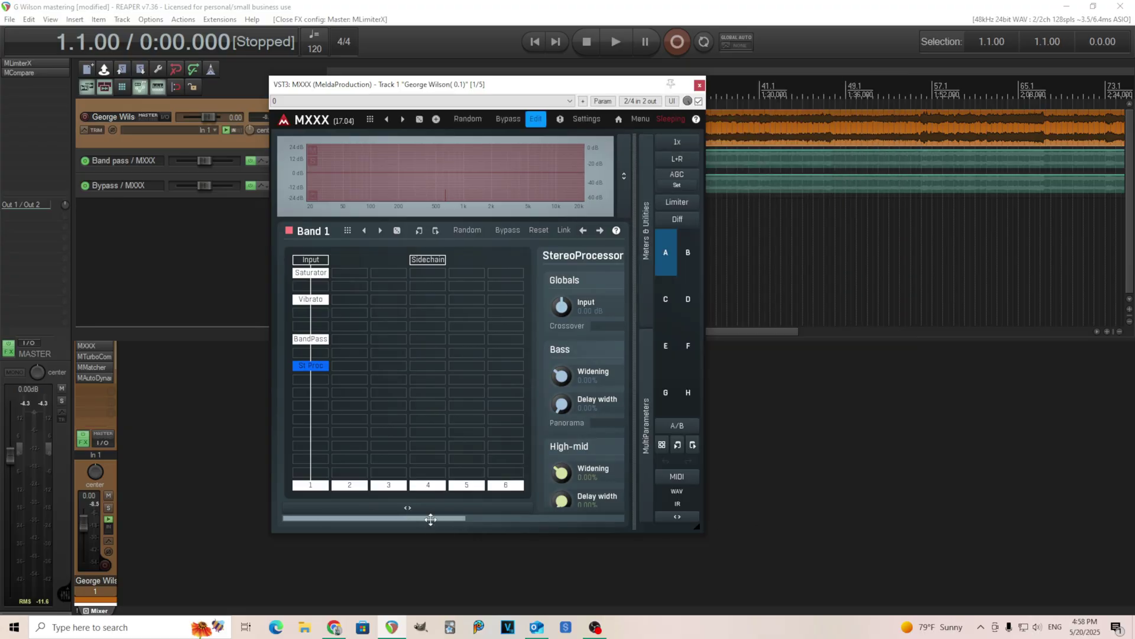
pyautogui.moveTo(431, 521)
pyautogui.mouseDown()
pyautogui.moveTo(624, 517)
pyautogui.moveTo(431, 520)
pyautogui.mouseUp()
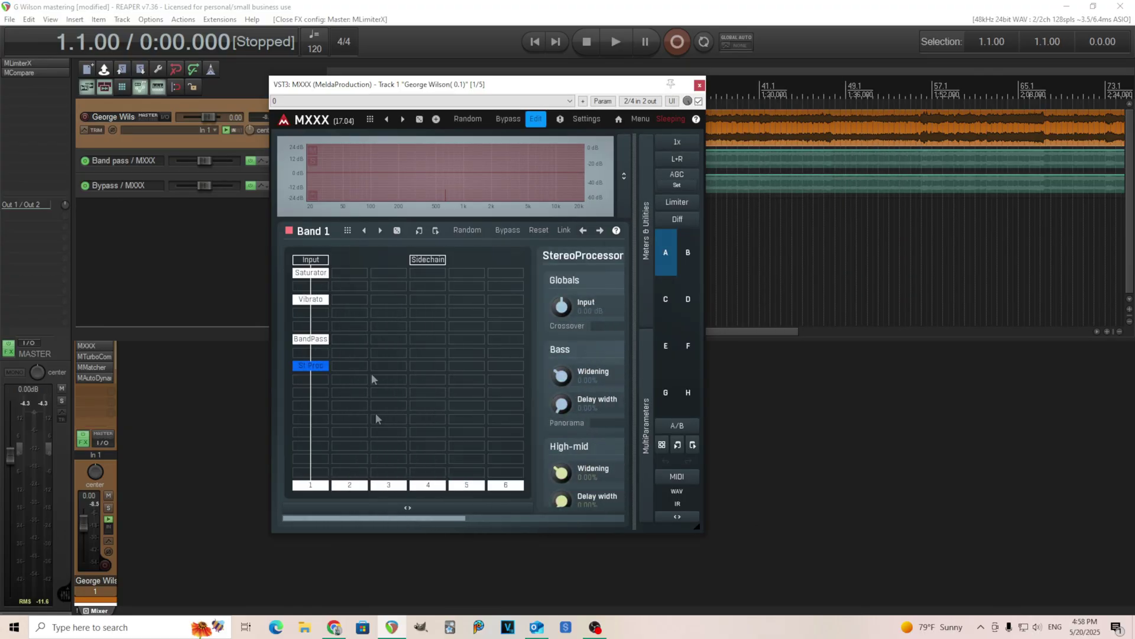
# - Show the Saturator module in an enlarged, left-shifted window and play the song to hear it
pyautogui.click(311, 273)
pyautogui.moveTo(700, 532); pyautogui.dragTo(1027, 528)
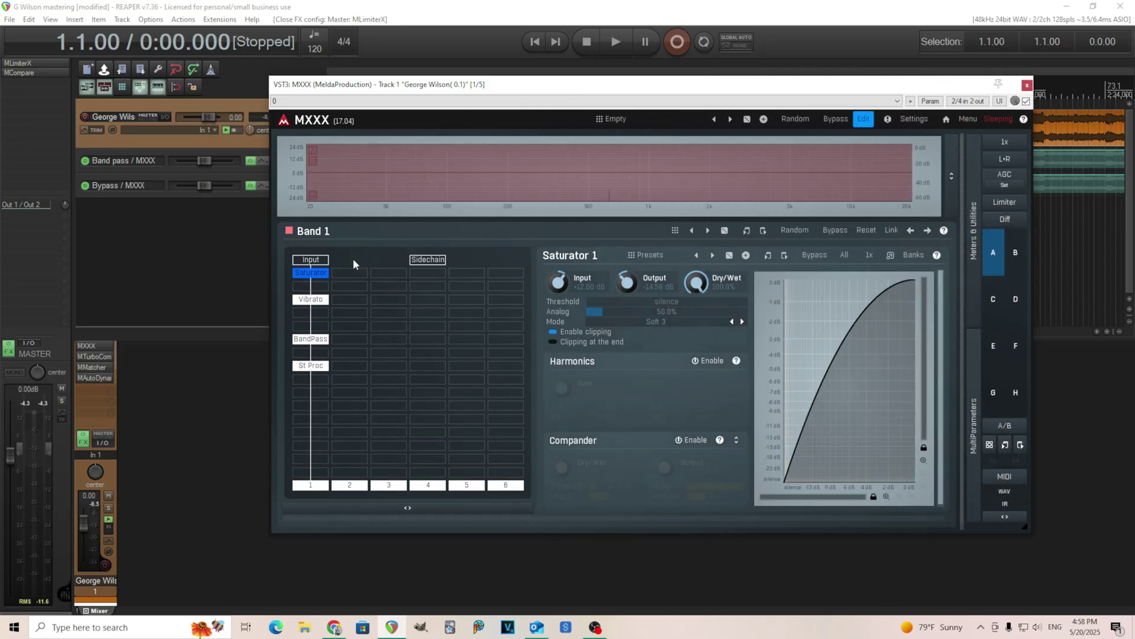
pyautogui.moveTo(398, 88); pyautogui.dragTo(324, 84)
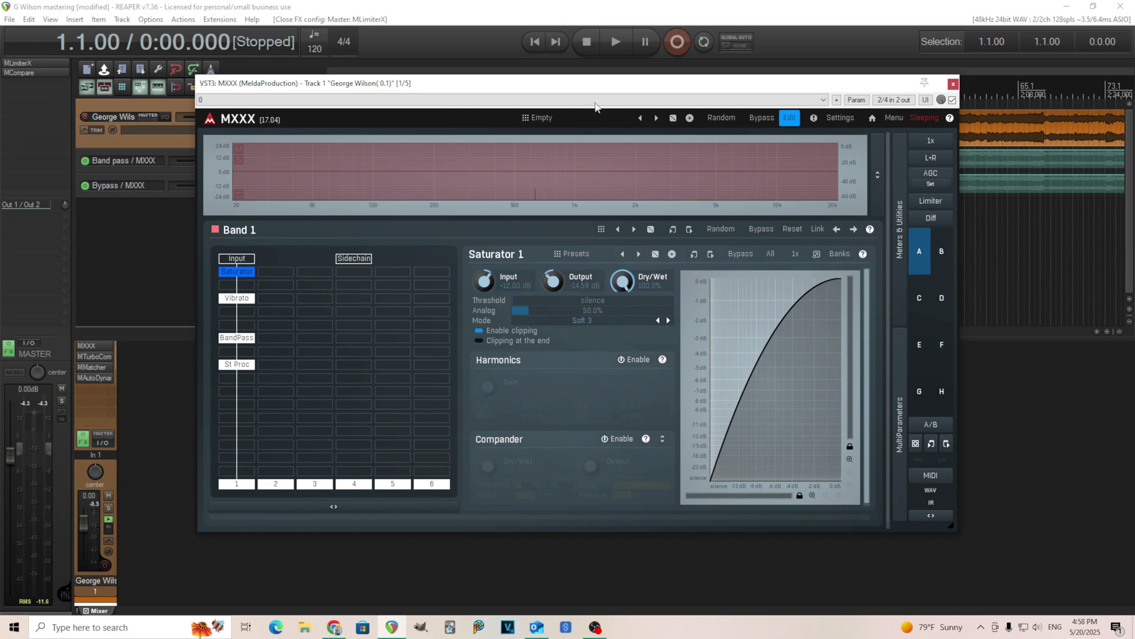
pyautogui.click(608, 43)
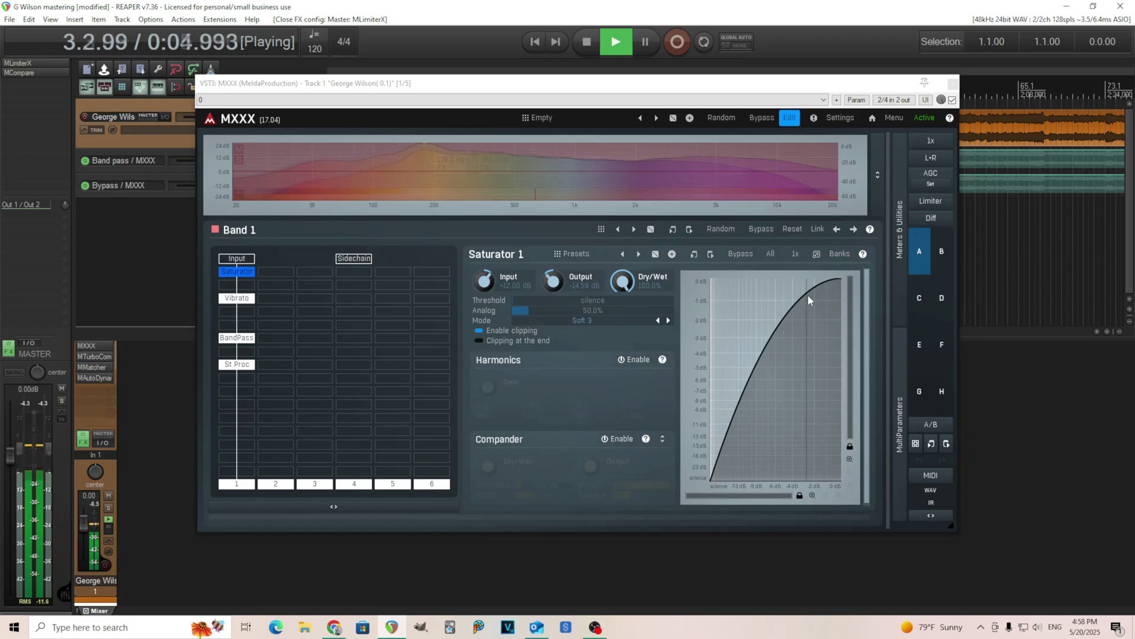
pyautogui.click(593, 50)
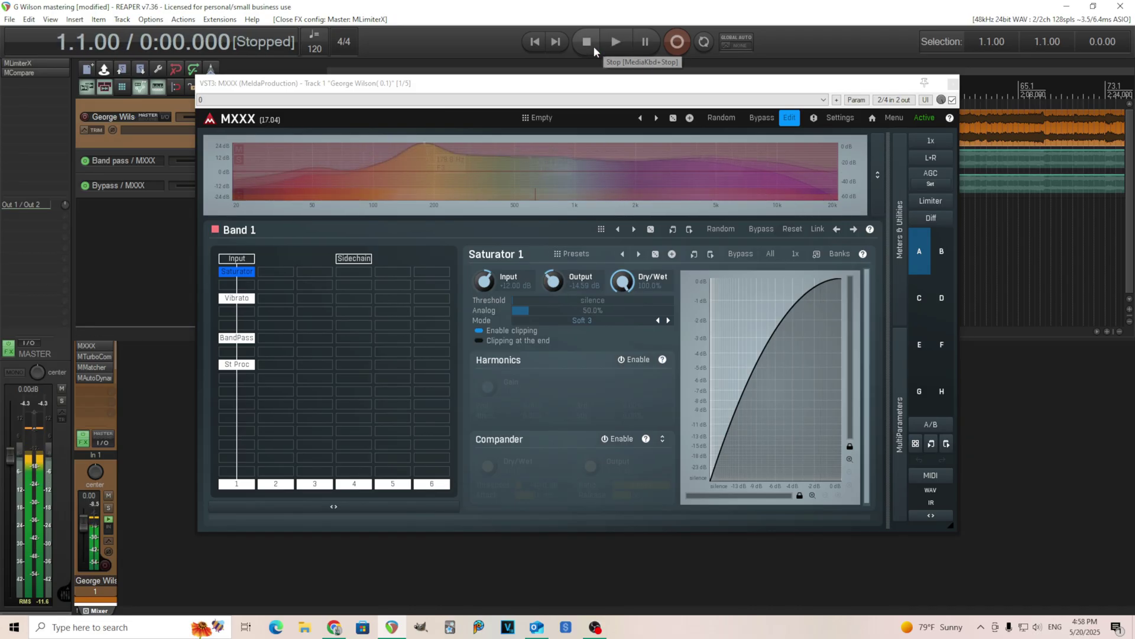
# - Show the Vibrato module and play the song, bypassing and re-enabling Vibrato to compare
pyautogui.click(249, 300)
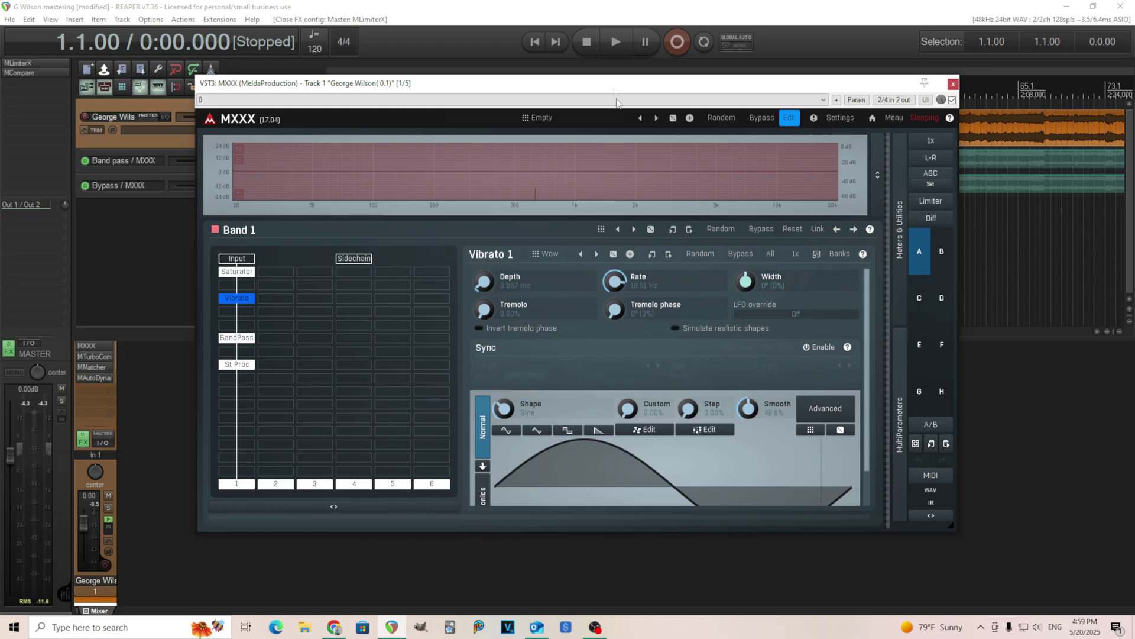
pyautogui.moveTo(609, 86); pyautogui.dragTo(601, 206)
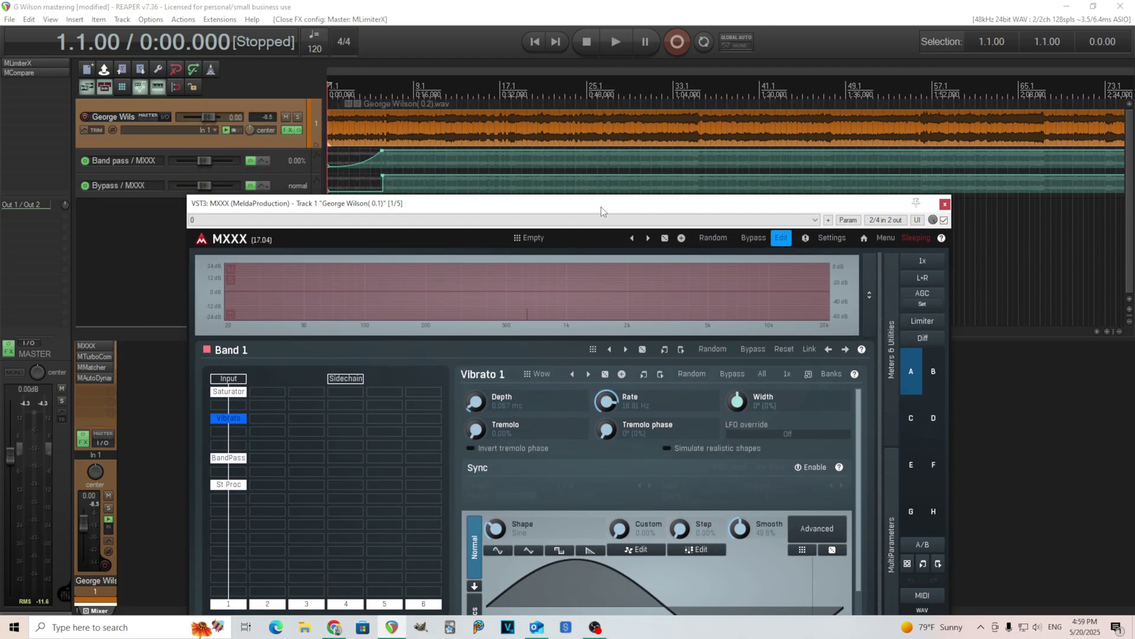
pyautogui.click(616, 43)
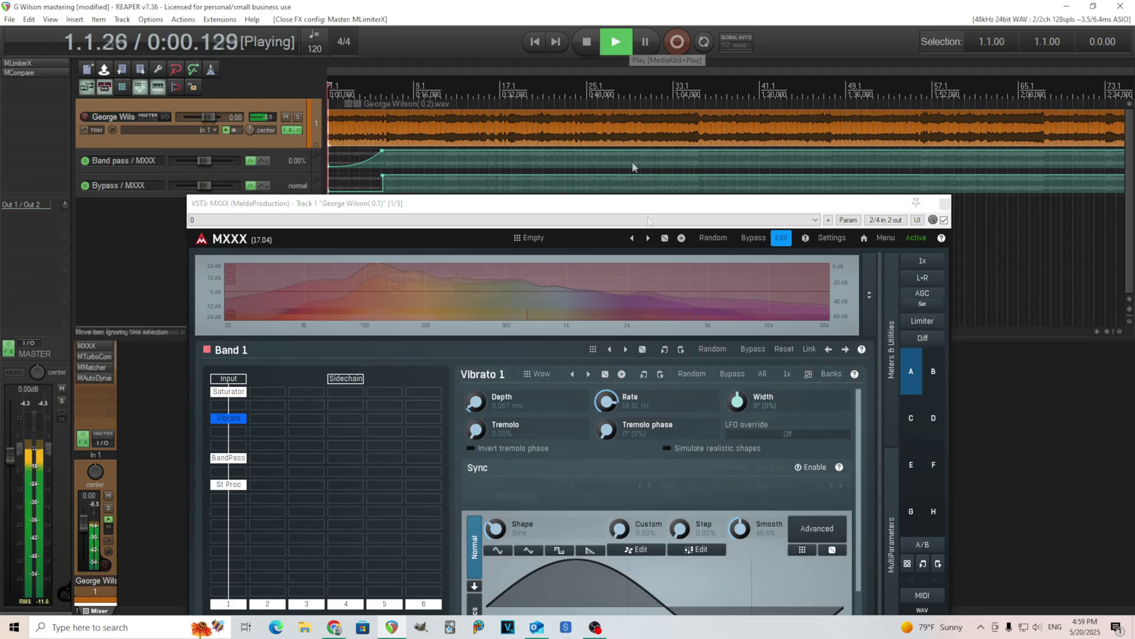
pyautogui.click(732, 374)
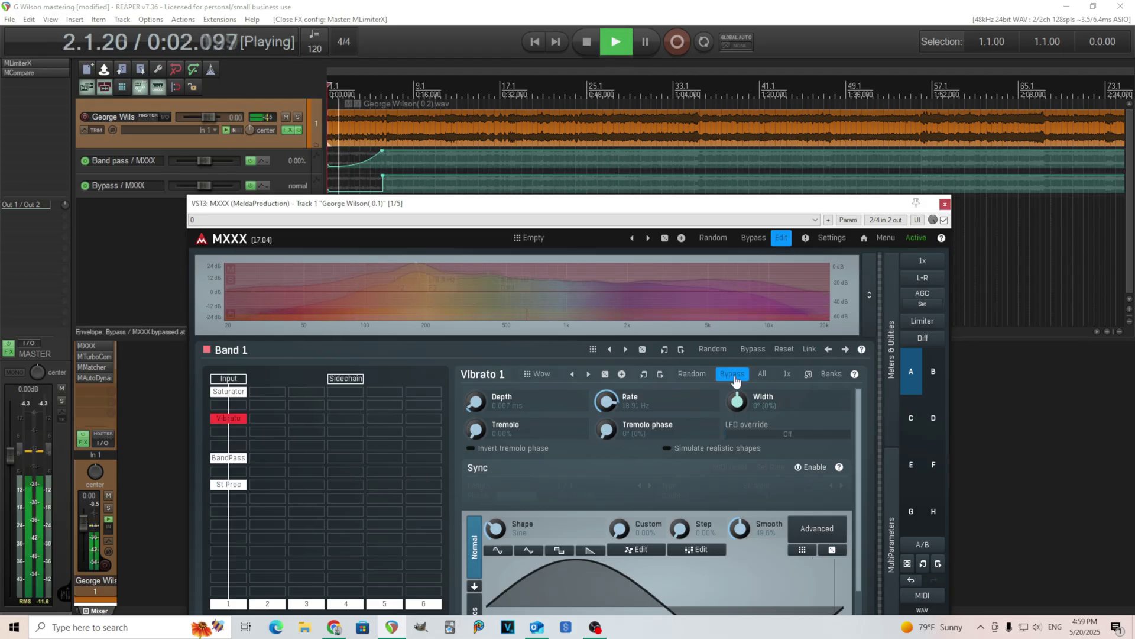
pyautogui.click(732, 374)
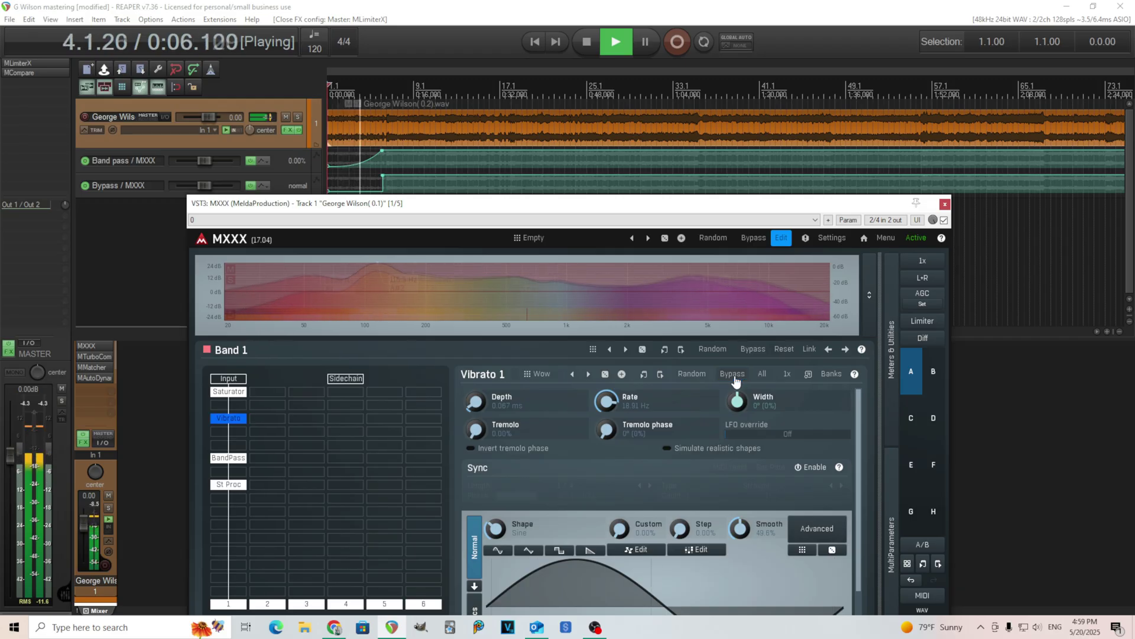
pyautogui.click(590, 44)
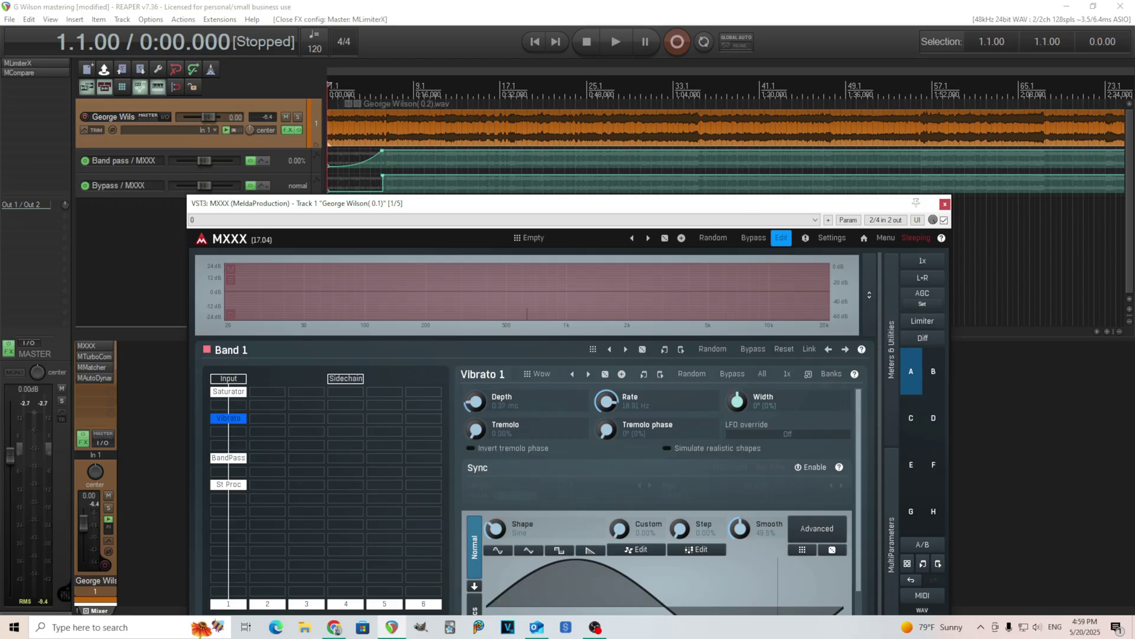
pyautogui.press('space')
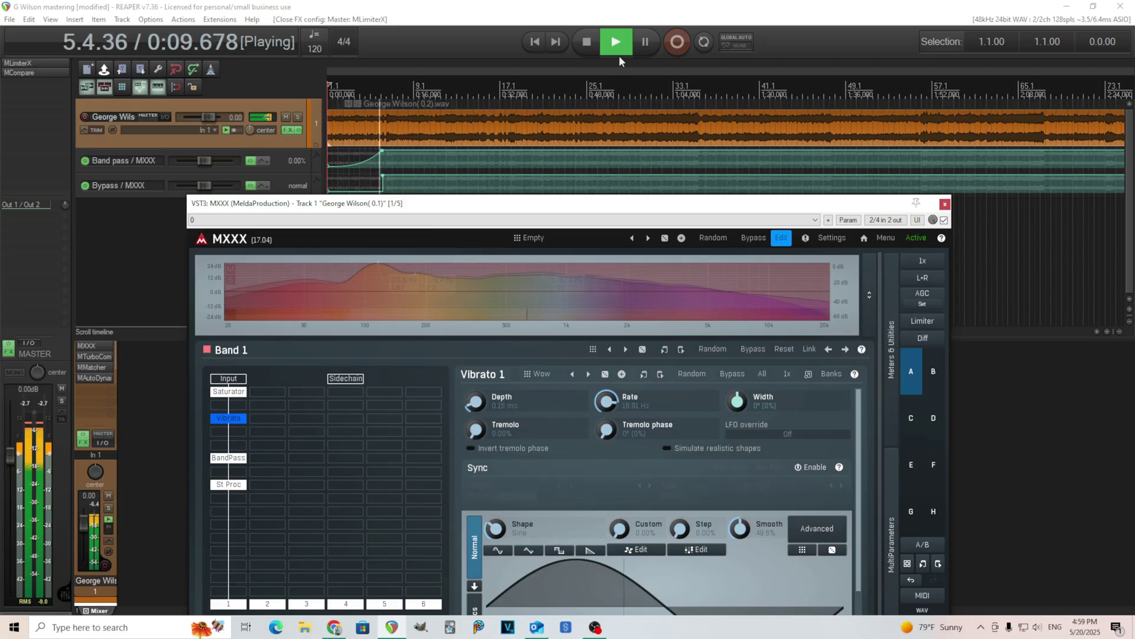
pyautogui.press('space')
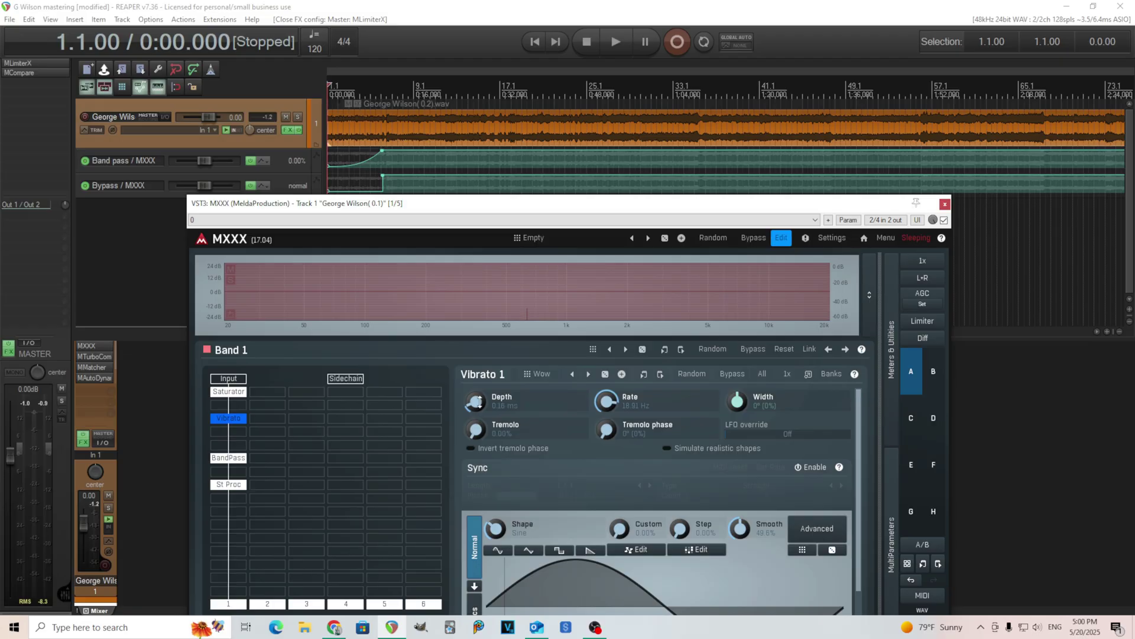
pyautogui.moveTo(535, 204); pyautogui.dragTo(536, 116)
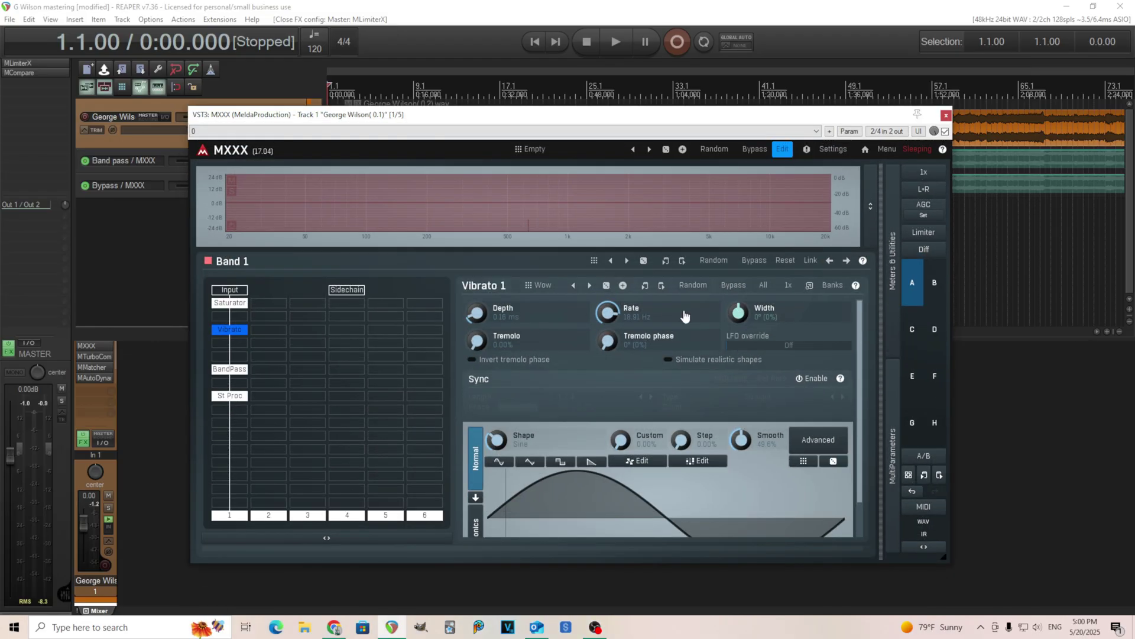
# - View the BandPass filter frequencies, then the StereoProcessor settings and the multiparameter list
pyautogui.click(230, 368)
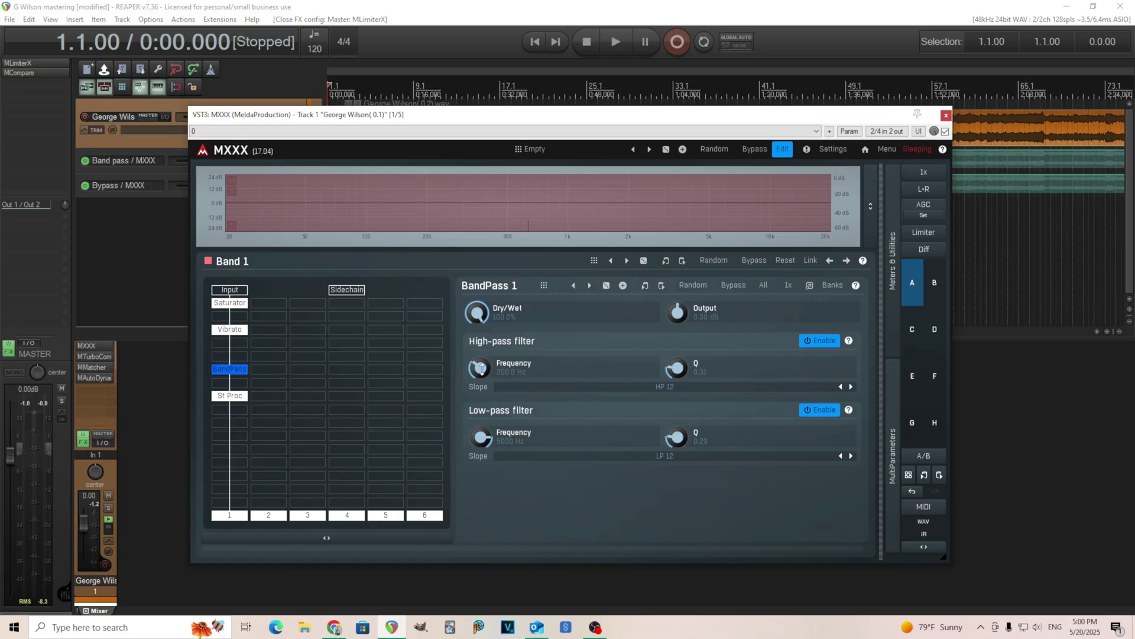
pyautogui.click(233, 395)
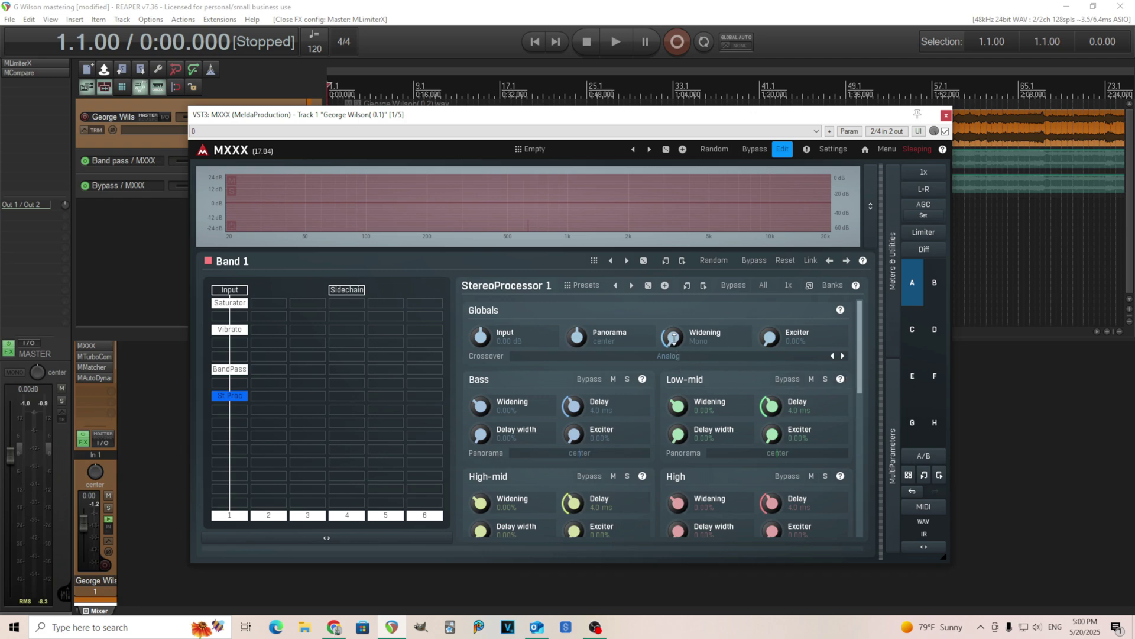
pyautogui.click(893, 453)
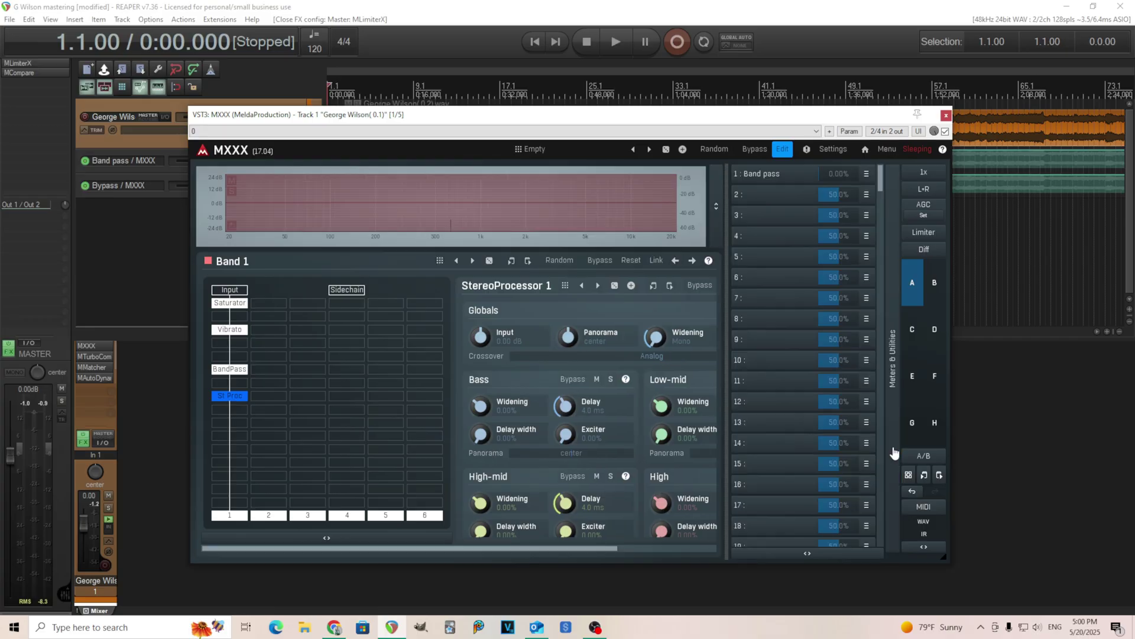
# - Open the Band pass multiparameter editor, inspect its Low-pass frequency link, and close it
pyautogui.click(789, 175)
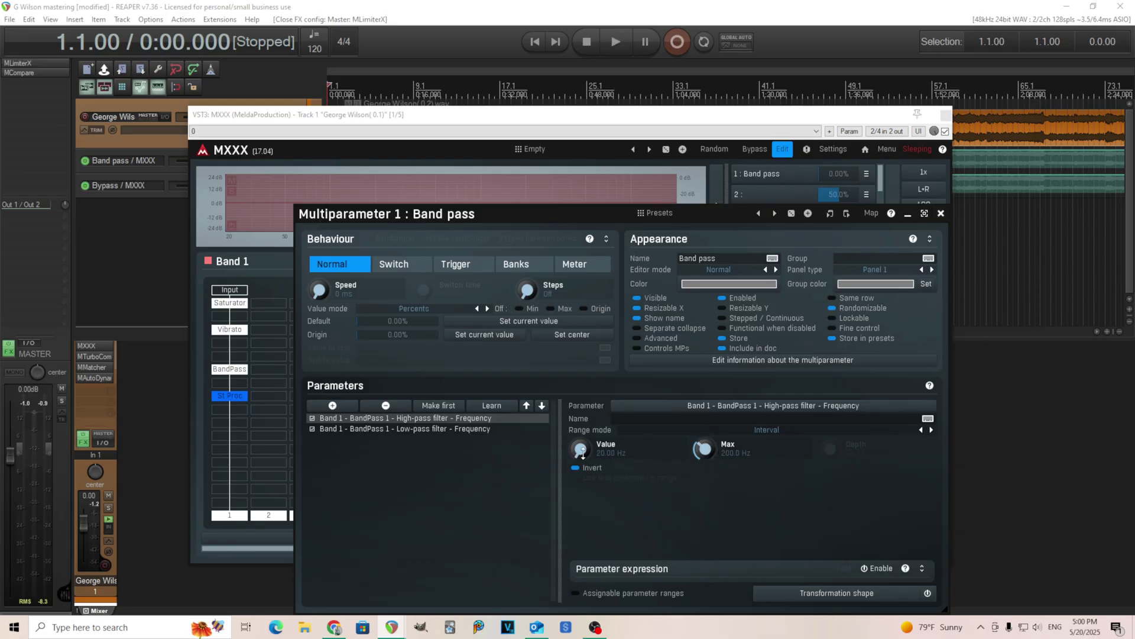
pyautogui.click(415, 429)
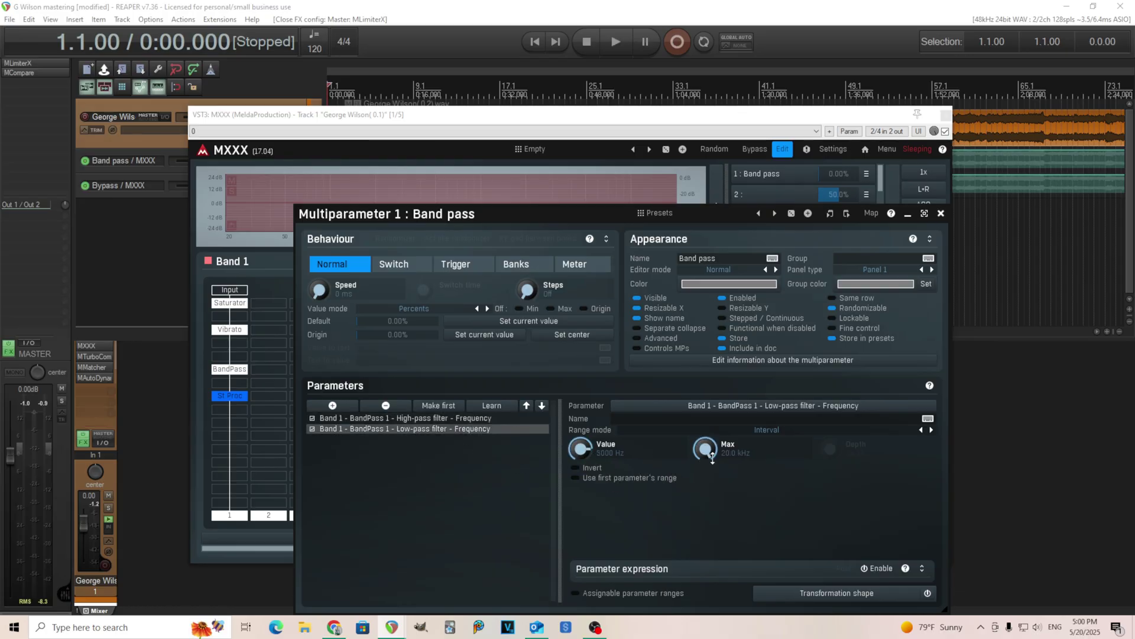
pyautogui.click(941, 214)
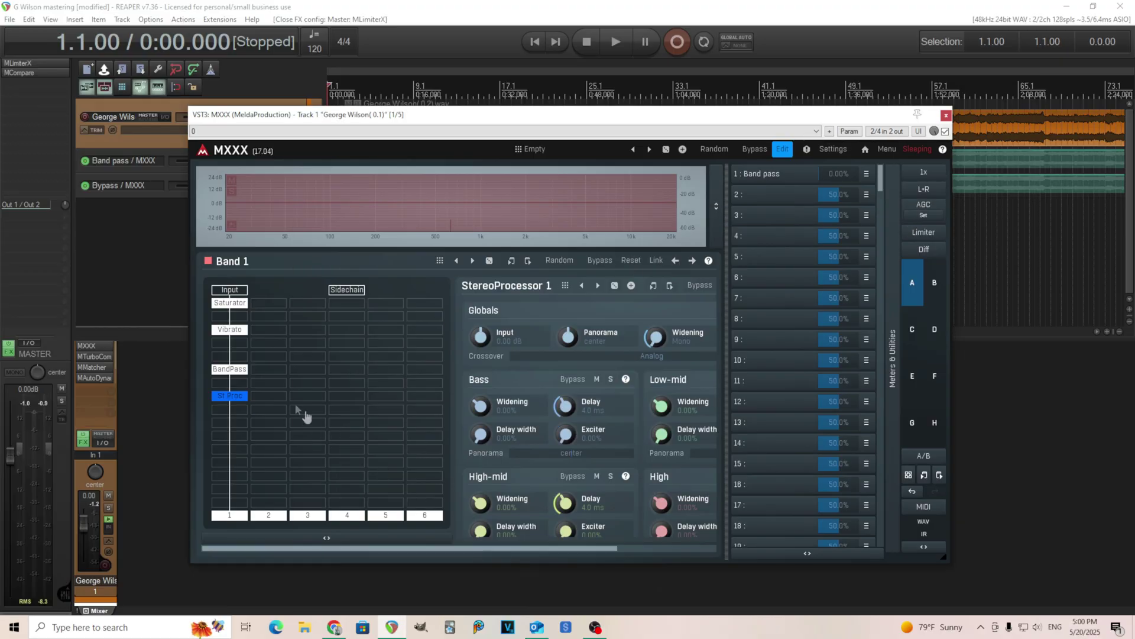
# - Play the song through MXXX with Band pass engaged, close MXXX, and move the cursor to about 0:16
pyautogui.moveTo(691, 119); pyautogui.dragTo(689, 225)
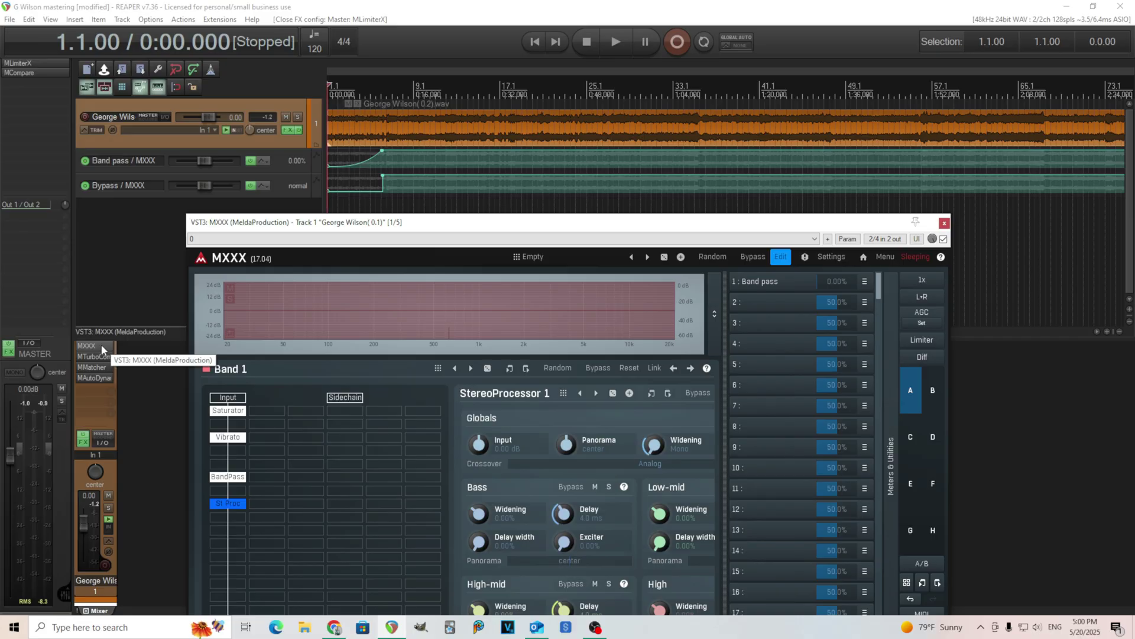
pyautogui.click(615, 43)
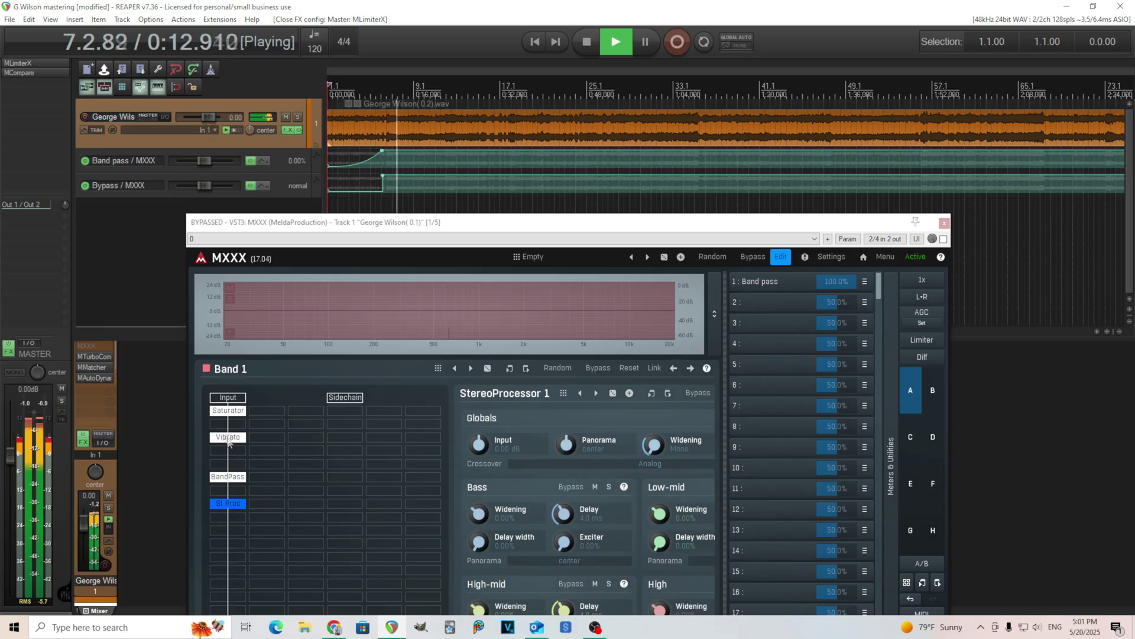
pyautogui.click(228, 438)
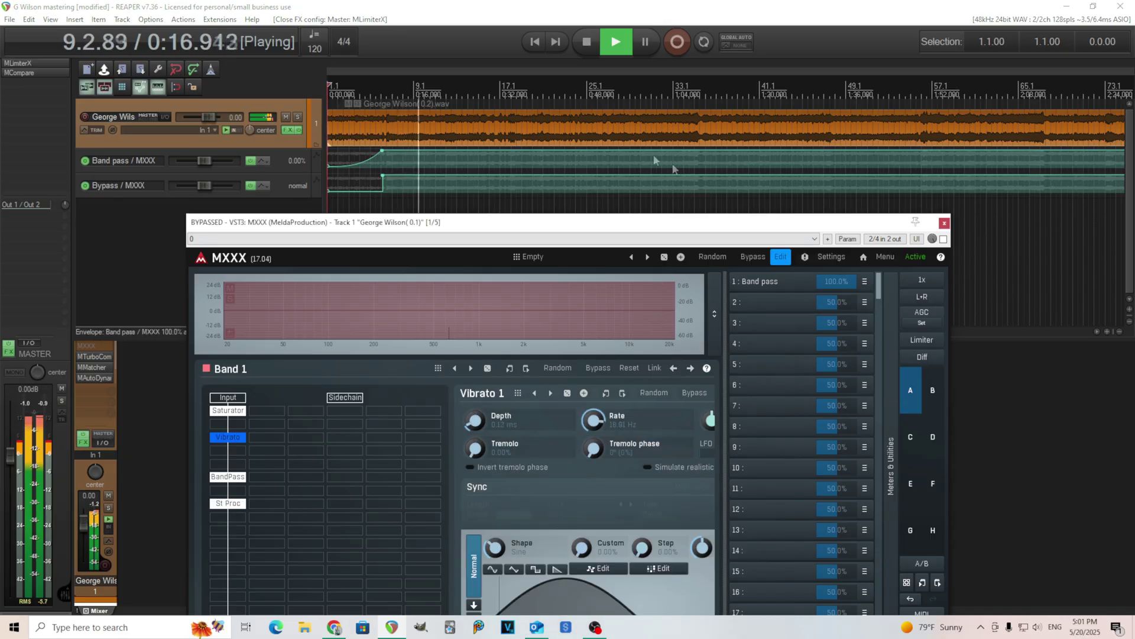
pyautogui.click(589, 40)
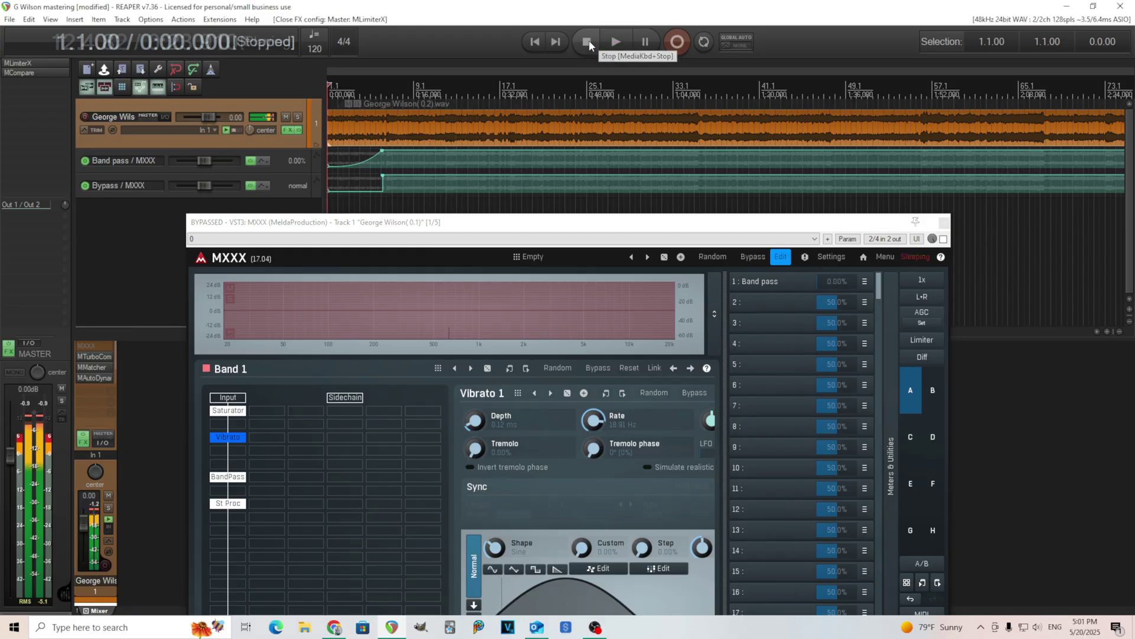
pyautogui.click(944, 222)
pyautogui.click(413, 209)
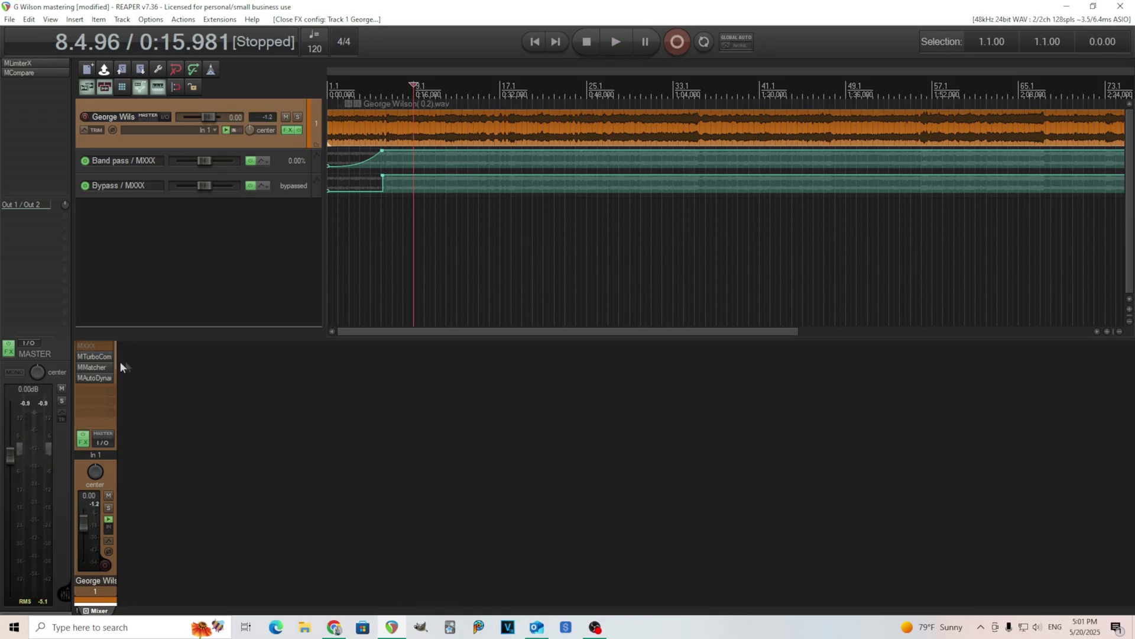
# - Open MTurboCompMB on the track and reposition and slightly narrow its window
pyautogui.keyDown('shift'); pyautogui.click(93, 346); pyautogui.keyUp('shift')
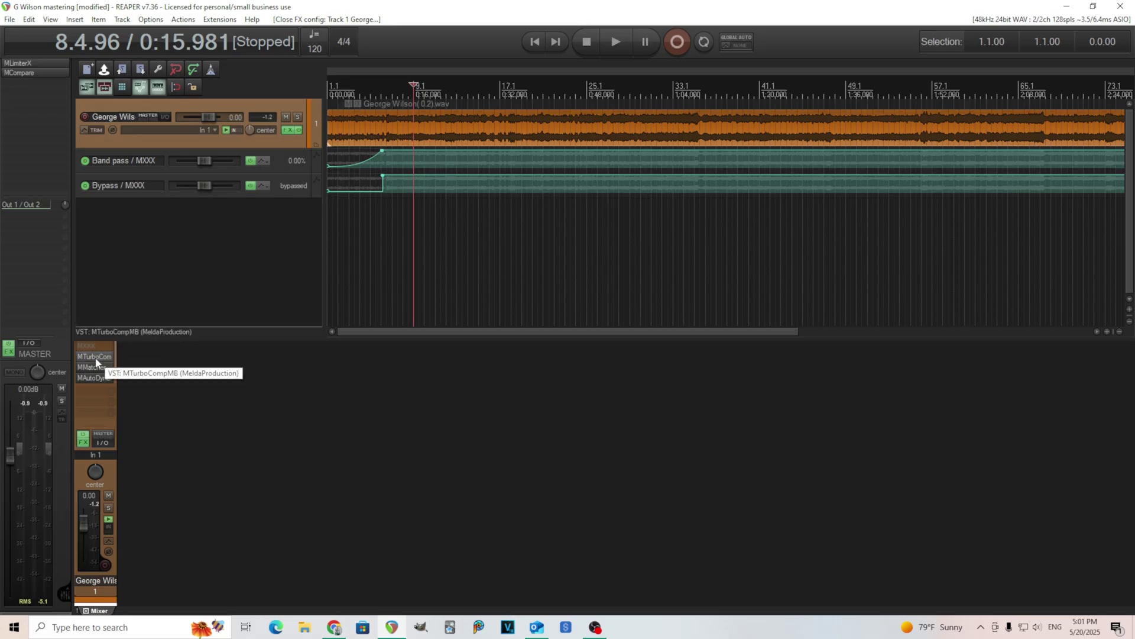
pyautogui.click(98, 357)
pyautogui.moveTo(185, 100); pyautogui.dragTo(208, 70)
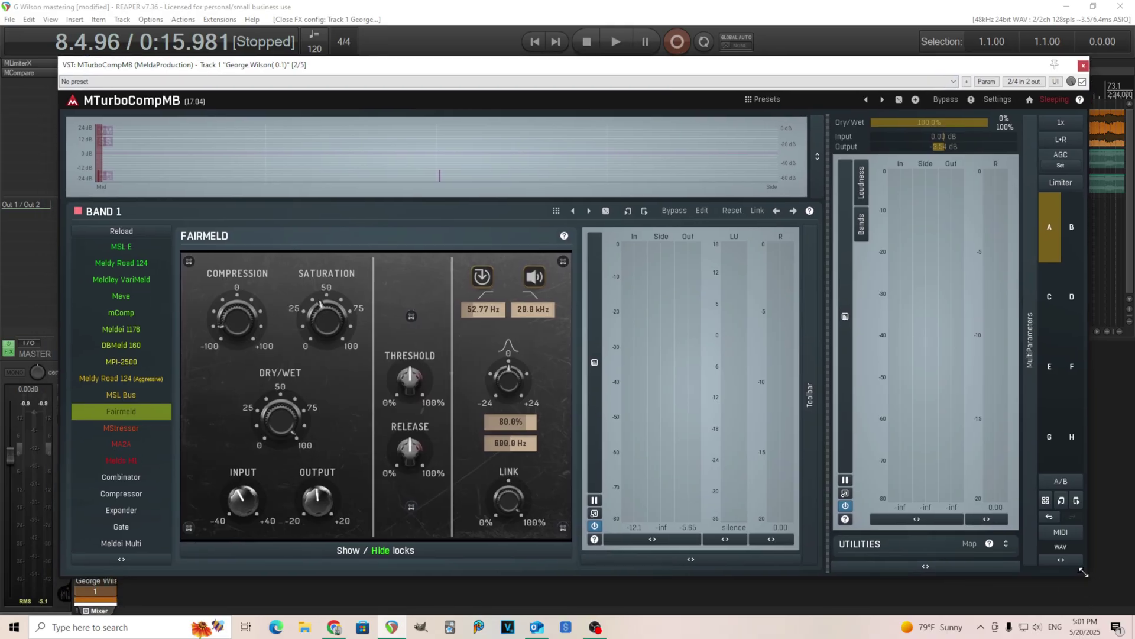
pyautogui.moveTo(1084, 573); pyautogui.dragTo(1072, 572)
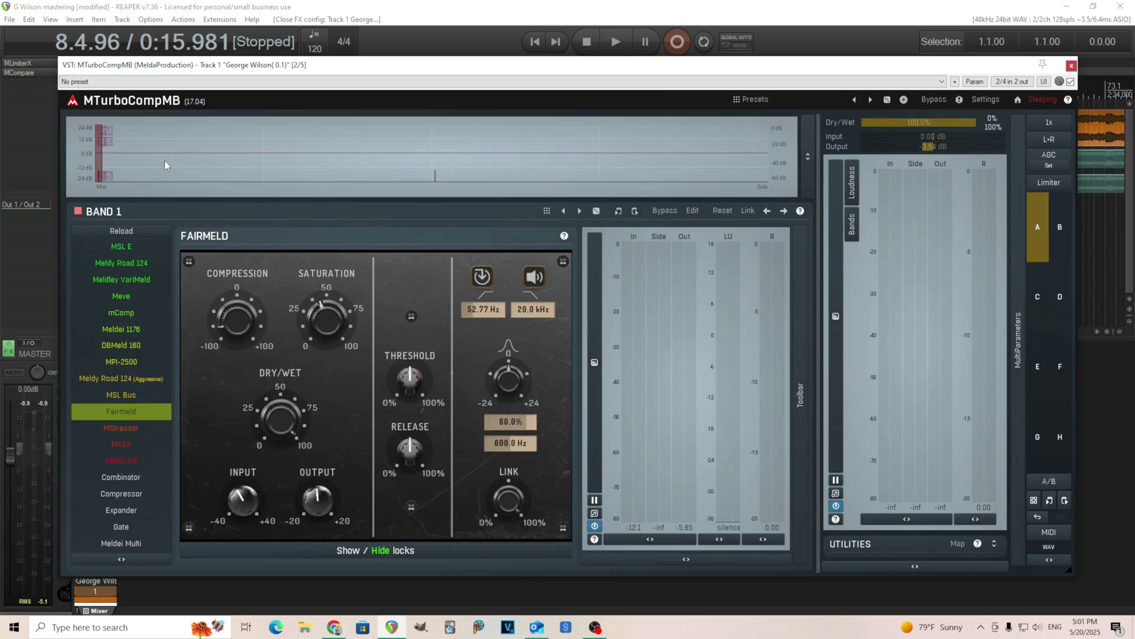
# - Confirm the Band 2 crossover is set to Mid/Side and close the band configuration dialog
pyautogui.click(115, 167)
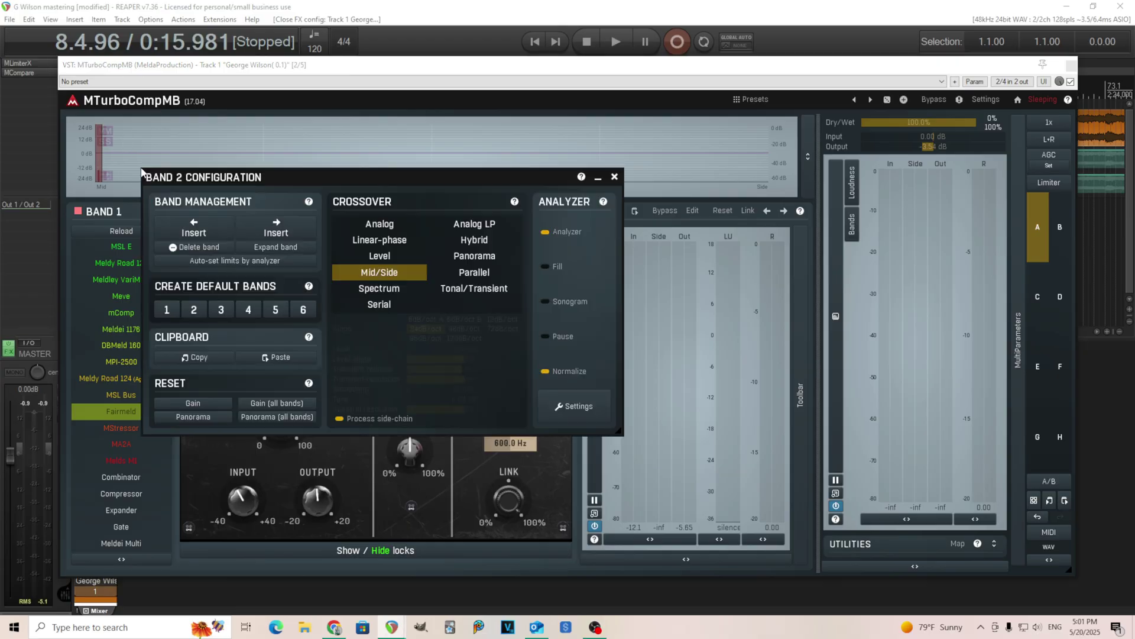
pyautogui.click(615, 177)
pyautogui.click(160, 172)
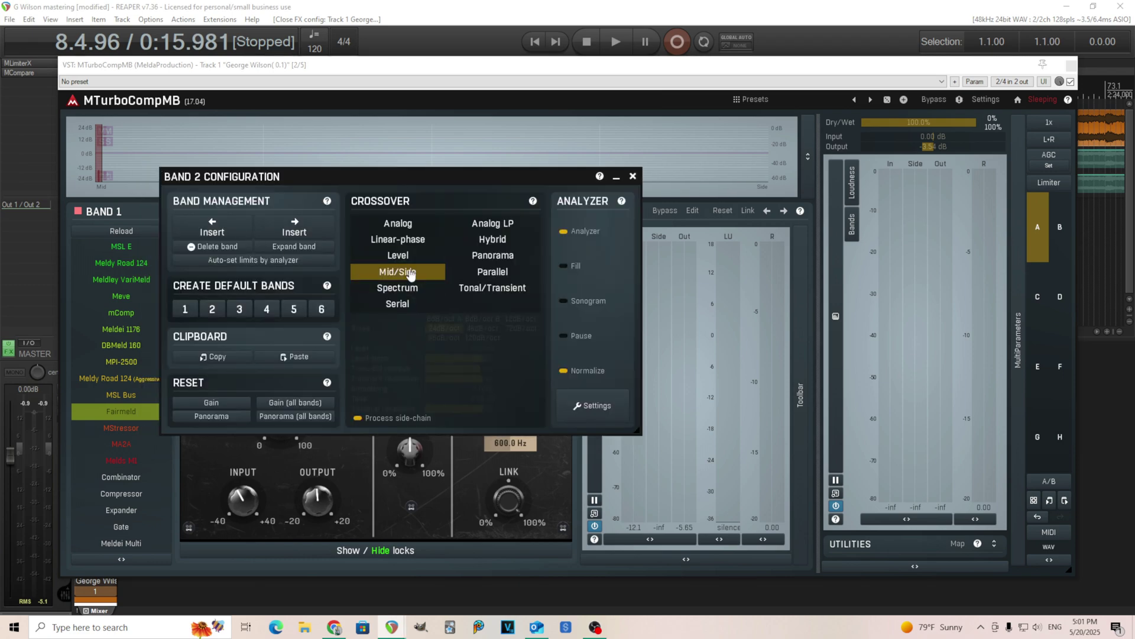
pyautogui.click(634, 177)
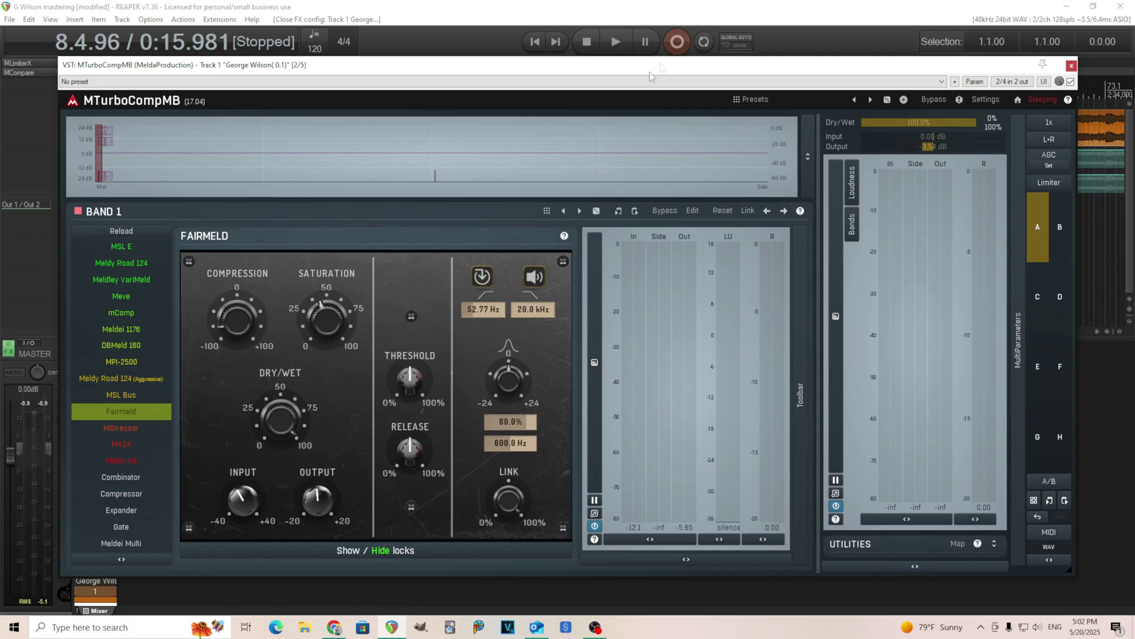
# - Lower Band 1's side level slightly during playback, listen to Band 2, then return to Band 1
pyautogui.moveTo(611, 61); pyautogui.dragTo(635, 76)
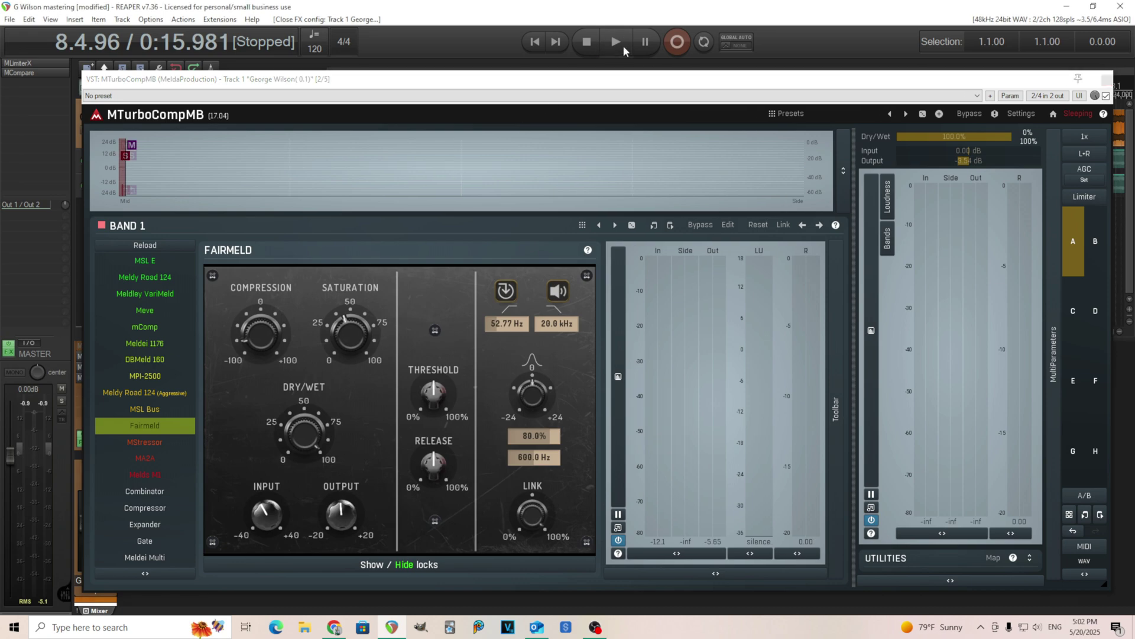
pyautogui.click(623, 45)
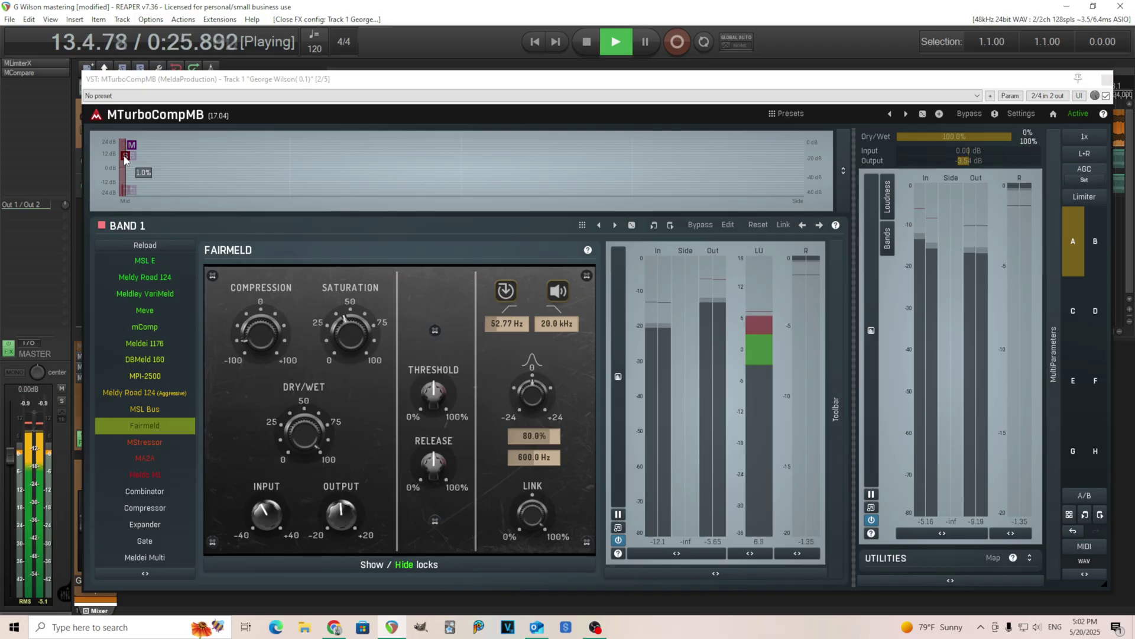
pyautogui.moveTo(125, 157); pyautogui.dragTo(122, 157)
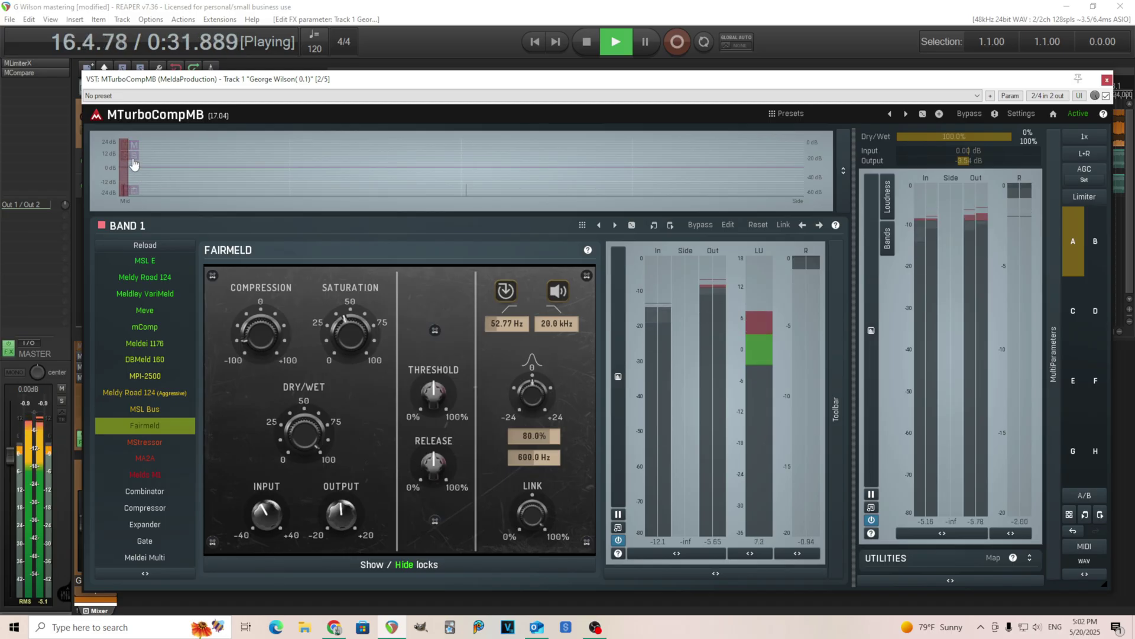
pyautogui.click(579, 48)
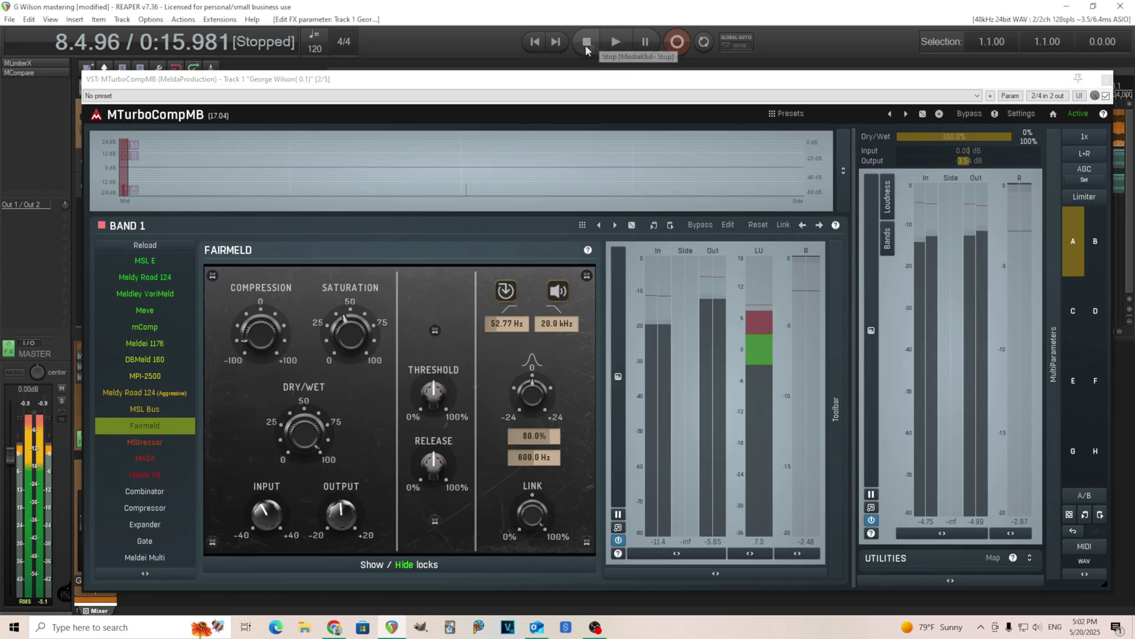
pyautogui.click(133, 155)
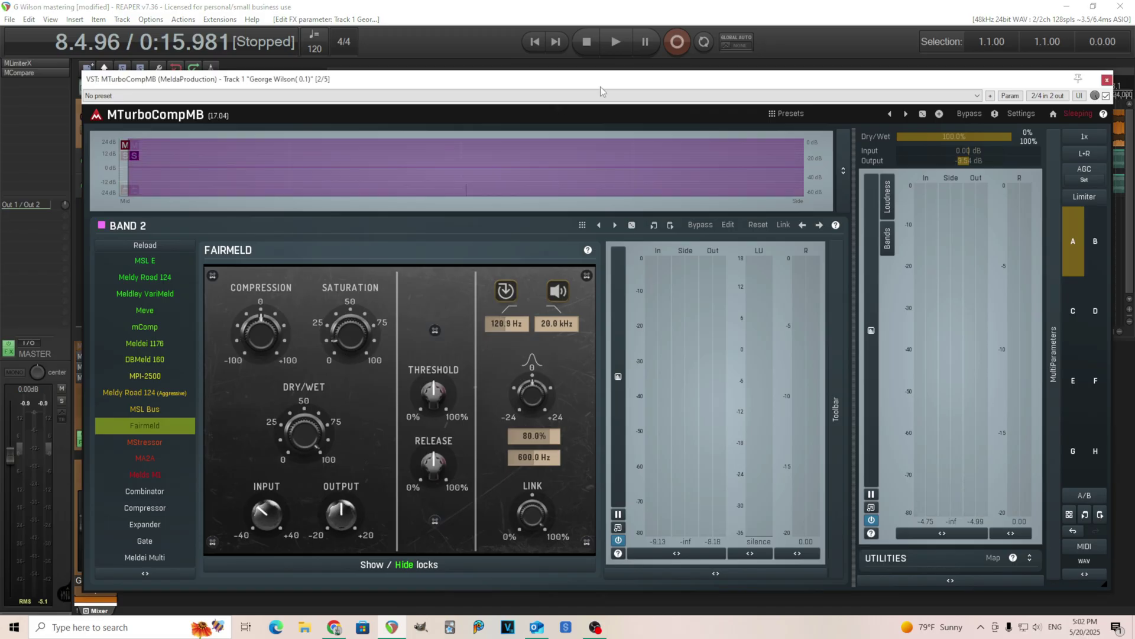
pyautogui.click(619, 43)
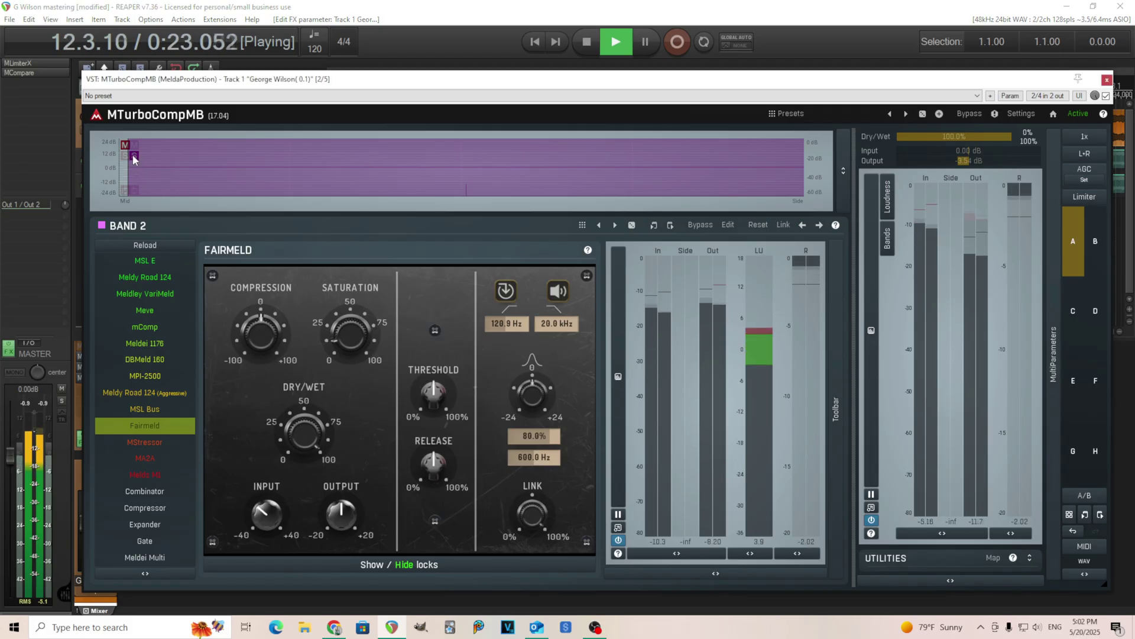
pyautogui.click(584, 42)
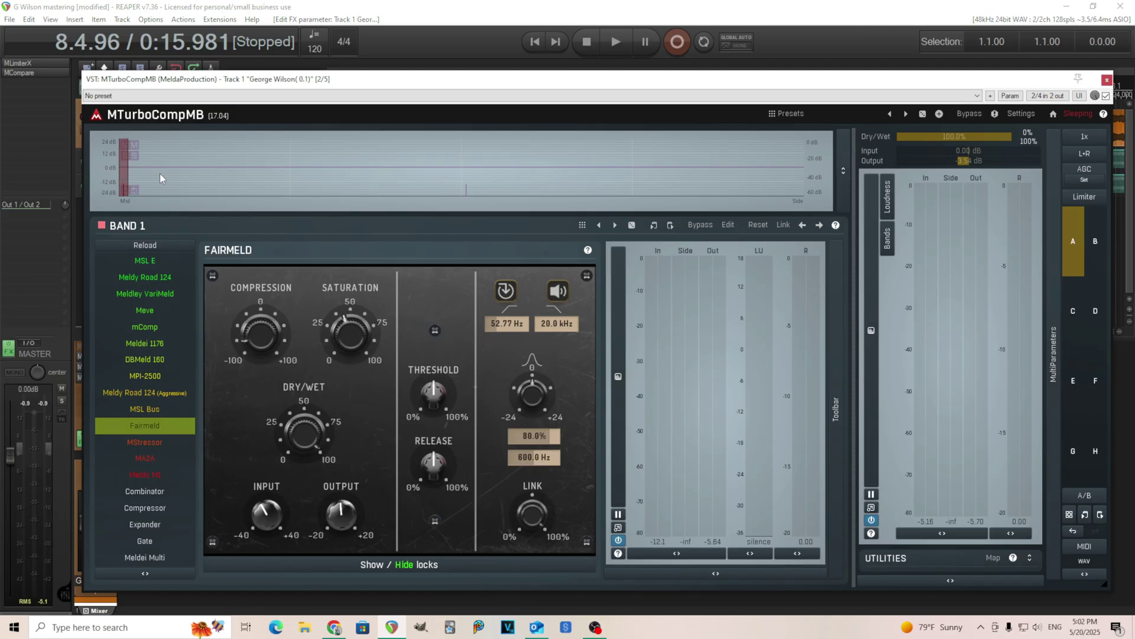
pyautogui.click(121, 174)
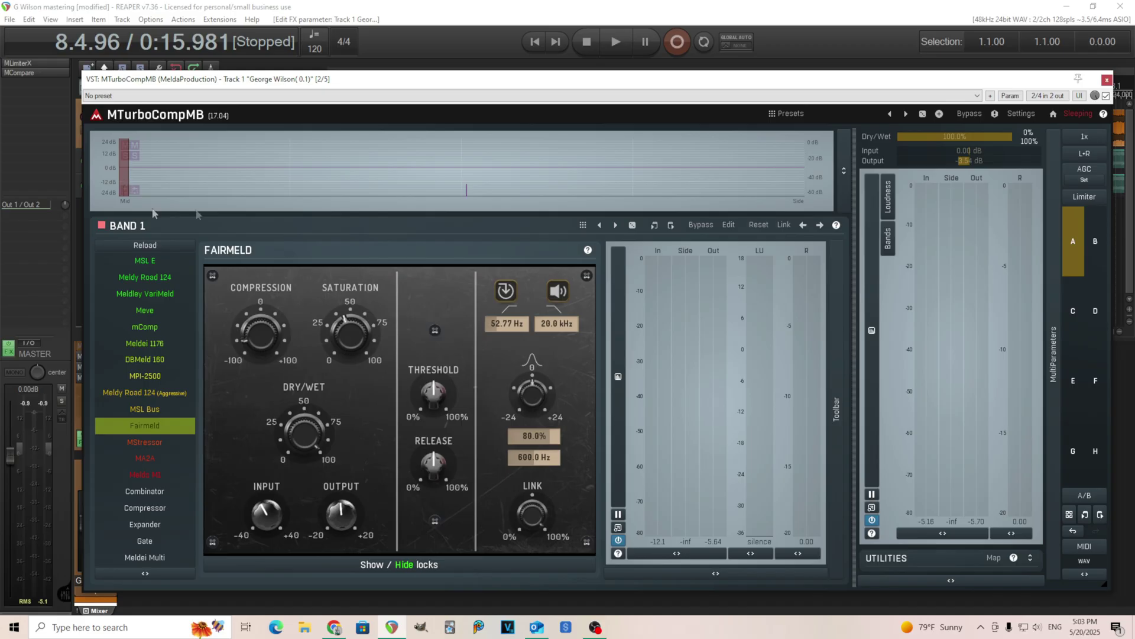
pyautogui.moveTo(750, 79); pyautogui.dragTo(718, 80)
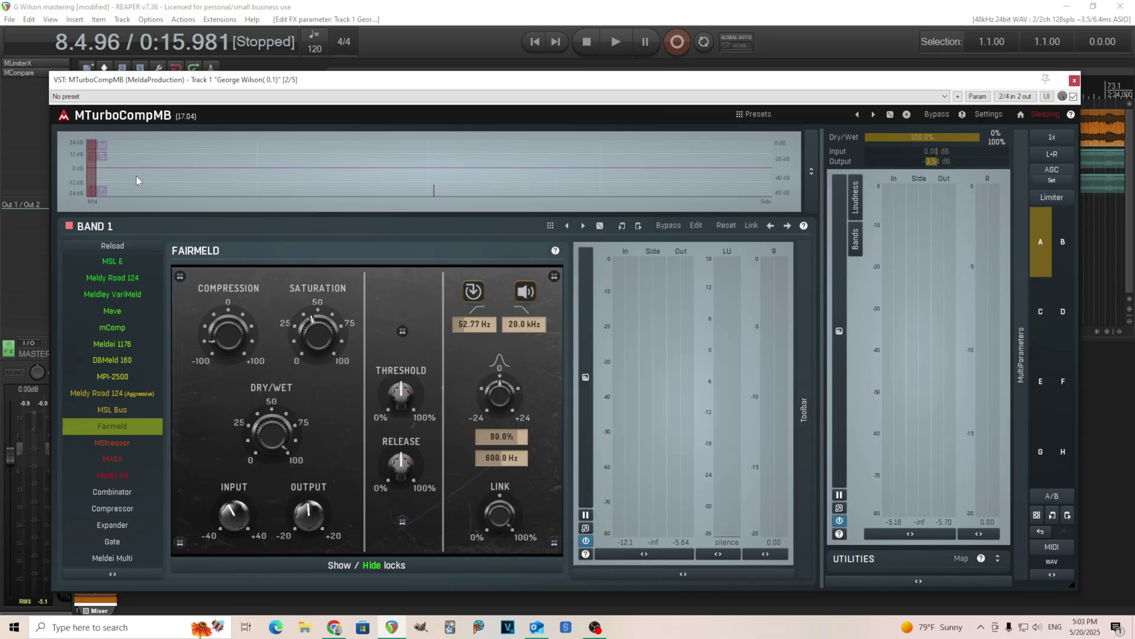
pyautogui.press('space')
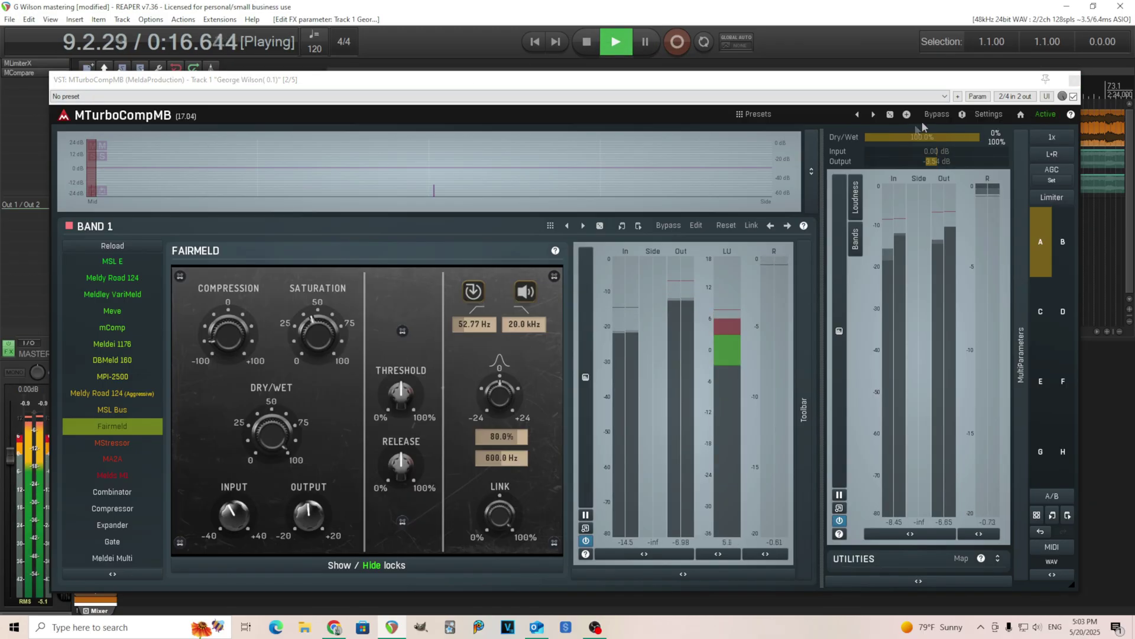
pyautogui.click(937, 115)
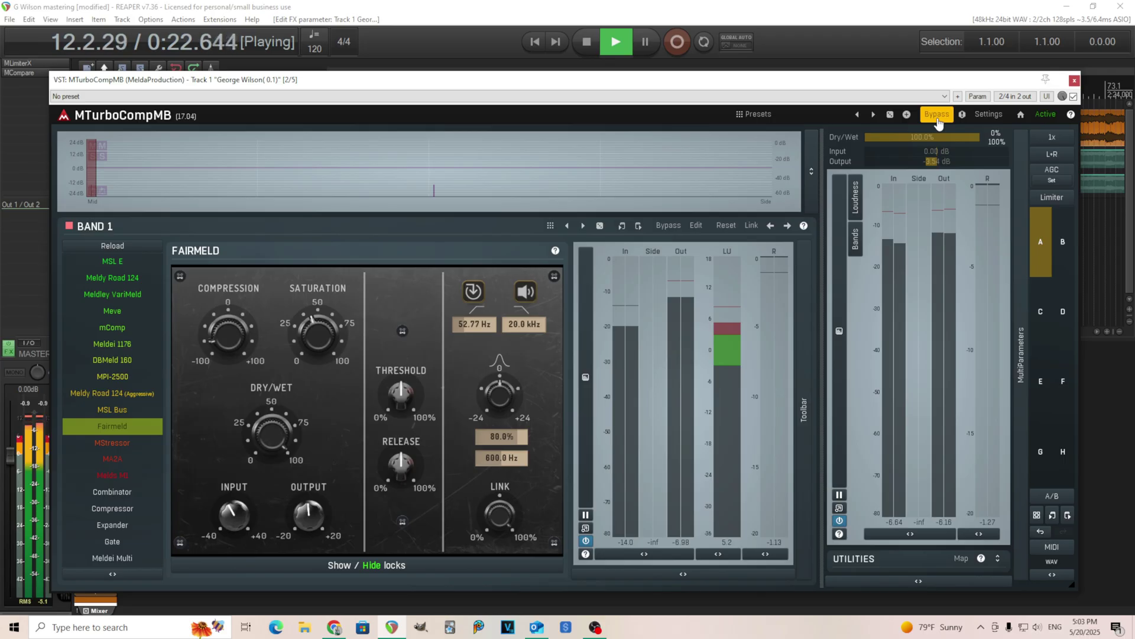
pyautogui.click(938, 120)
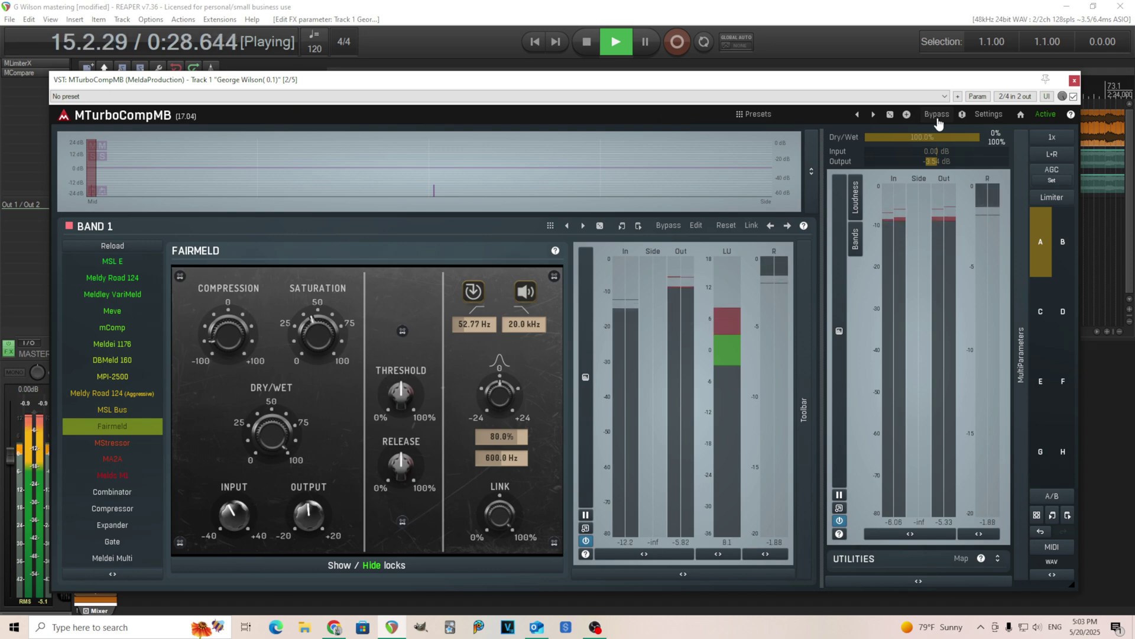
pyautogui.click(937, 120)
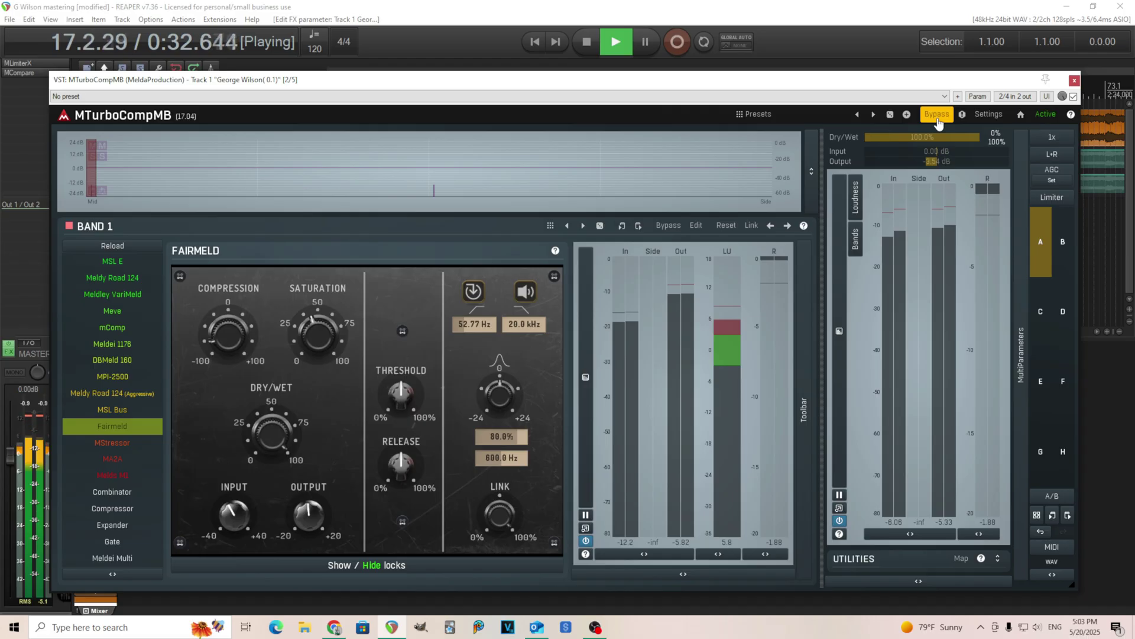
pyautogui.click(938, 116)
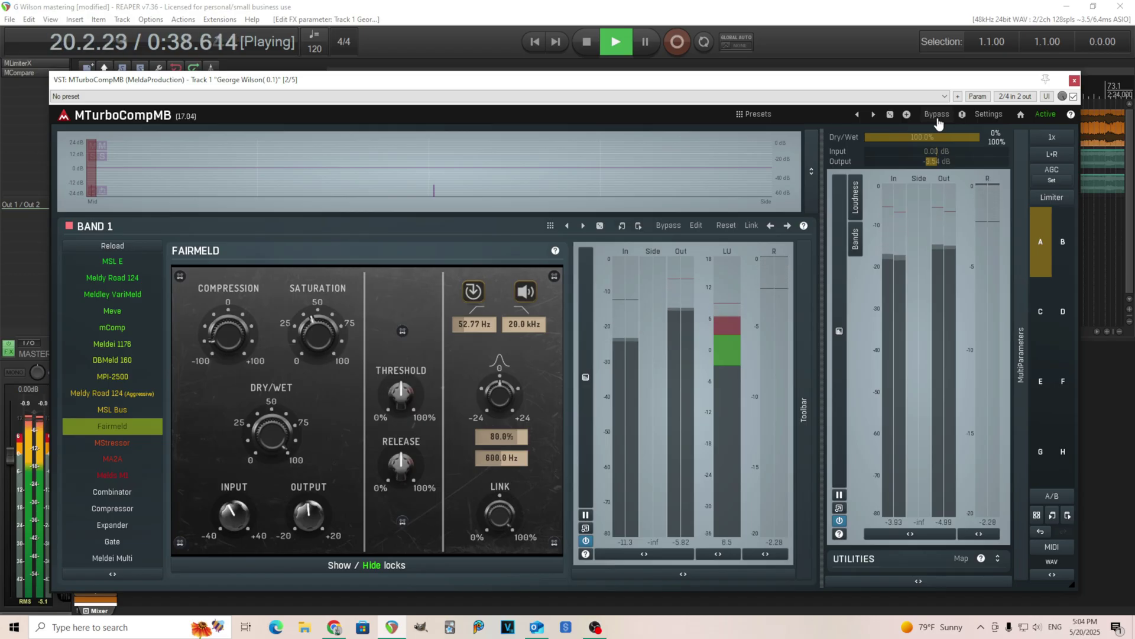
pyautogui.click(937, 114)
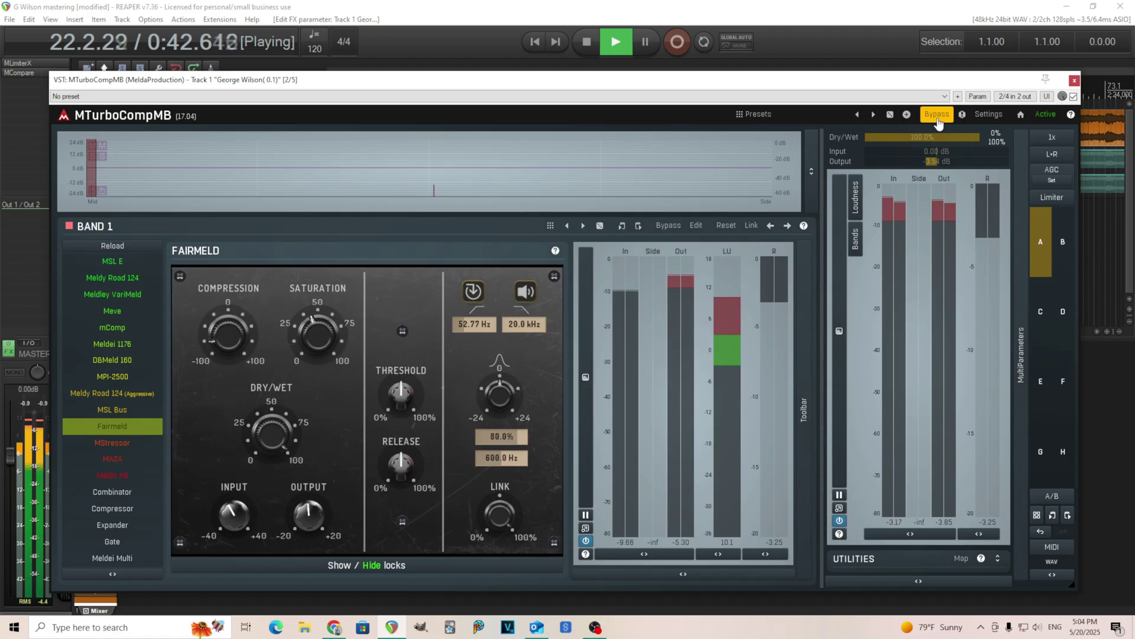
pyautogui.click(937, 115)
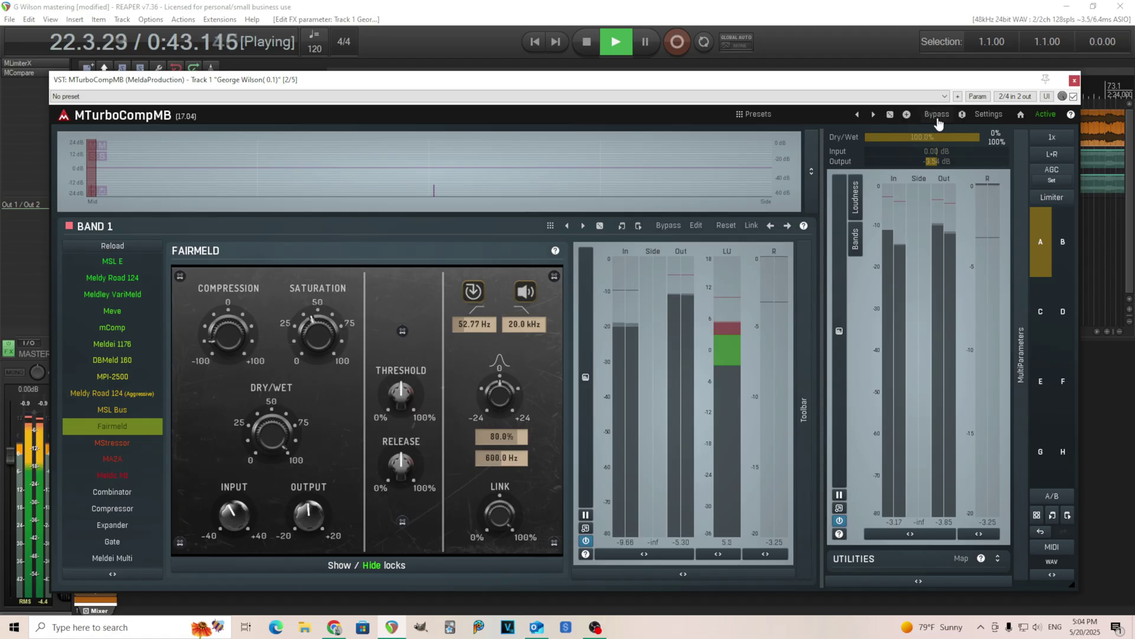
pyautogui.click(583, 49)
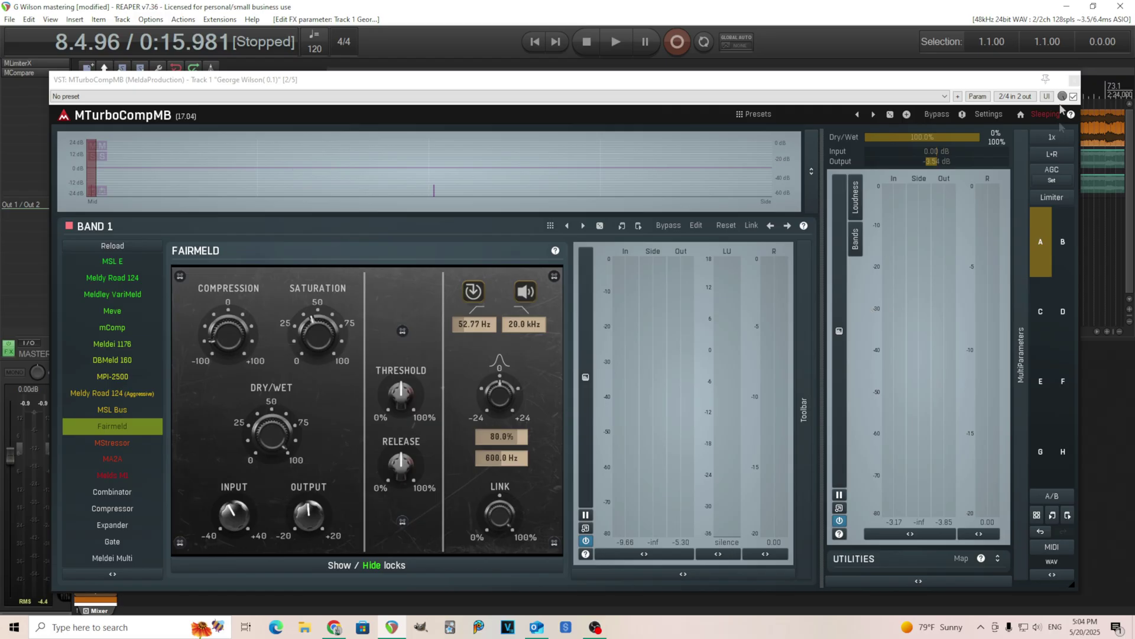
# - Close MTurboCompMB and open MAutoDynamicEq from the mixer FX list
pyautogui.click(1074, 80)
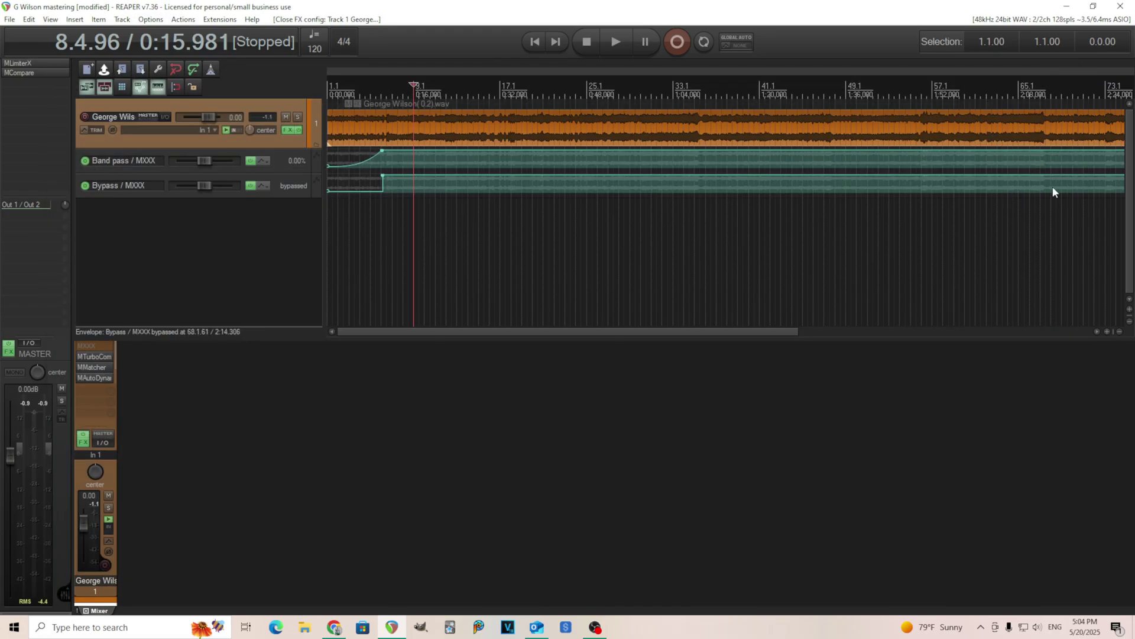
pyautogui.click(97, 378)
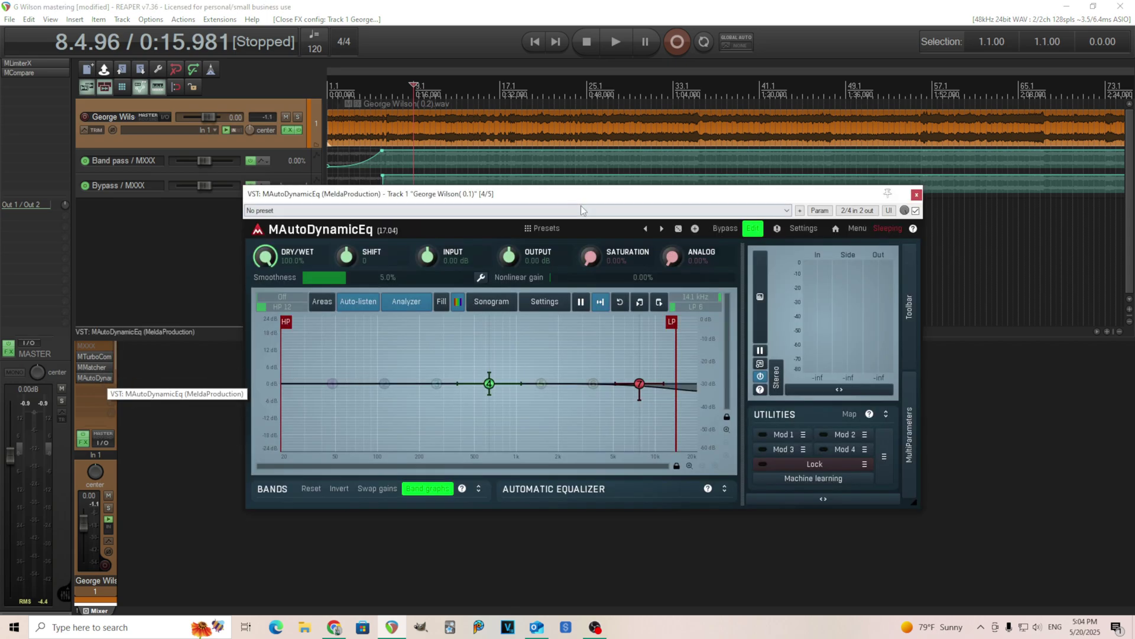
pyautogui.moveTo(576, 197)
pyautogui.mouseDown()
pyautogui.moveTo(555, 179)
pyautogui.moveTo(561, 198)
pyautogui.mouseUp()
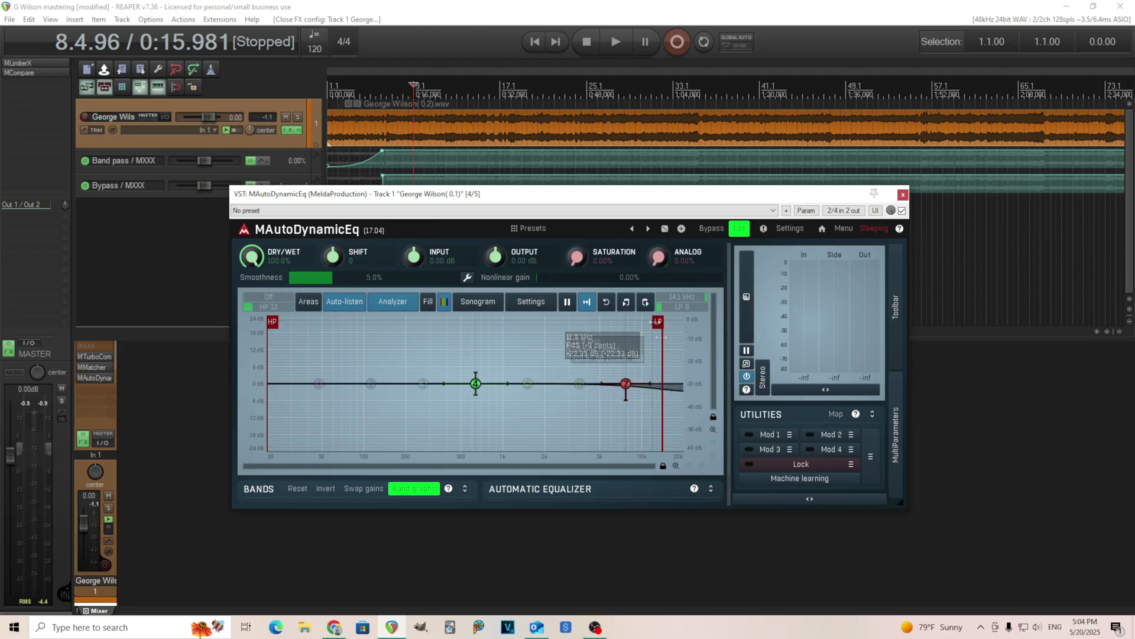
# - Compare the song with the dynamic EQ bypassed and enabled, then inspect EQ band 7's settings
pyautogui.click(616, 42)
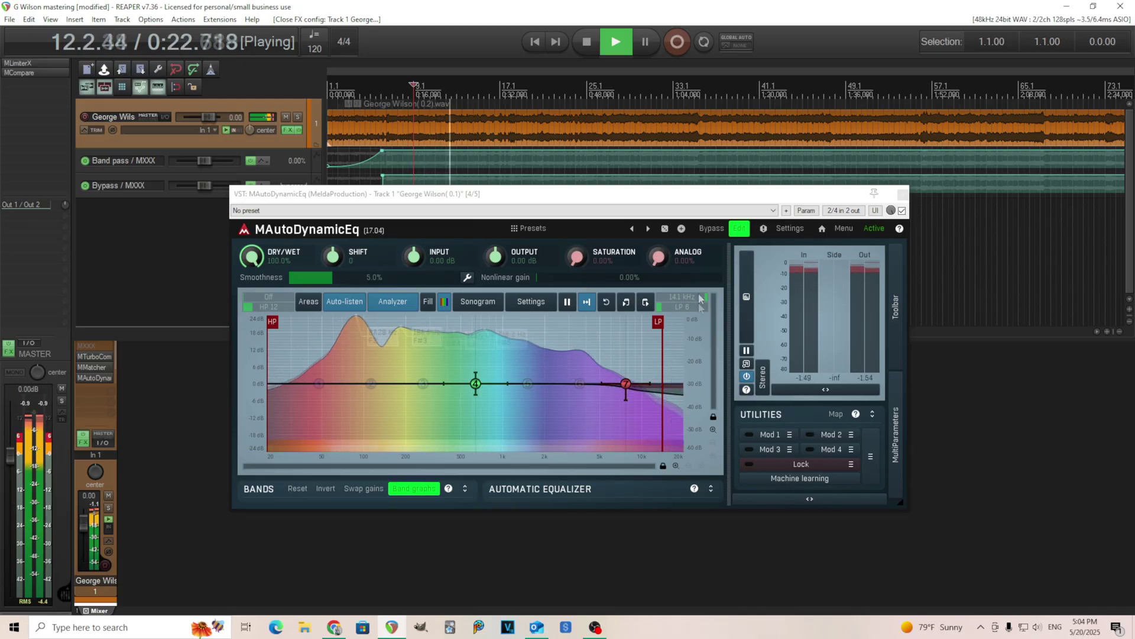
pyautogui.click(711, 229)
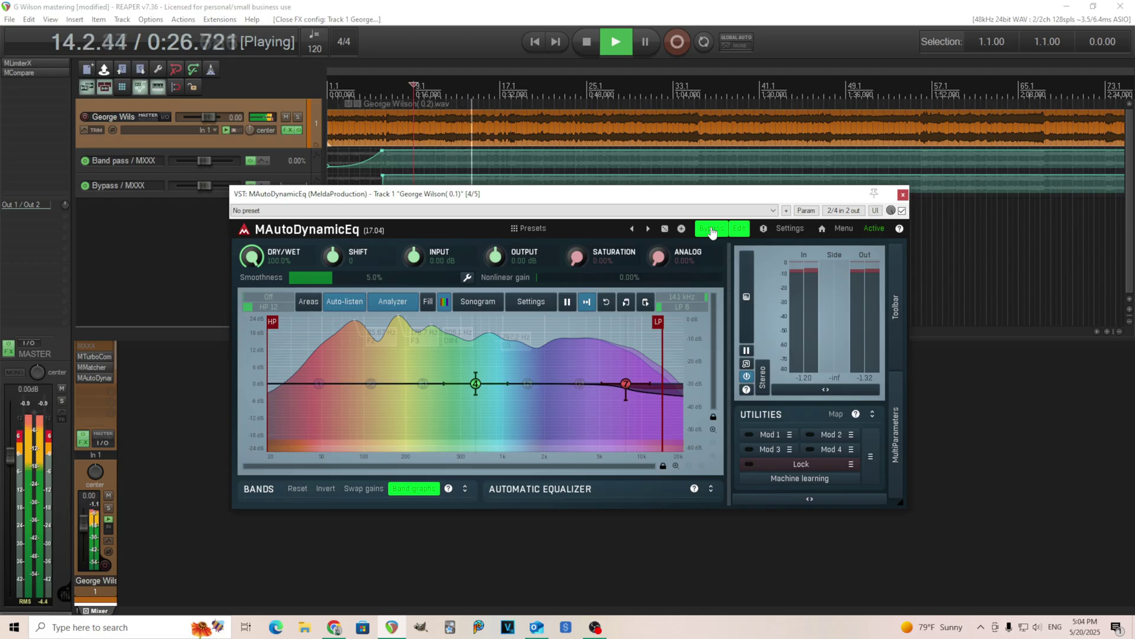
pyautogui.click(711, 229)
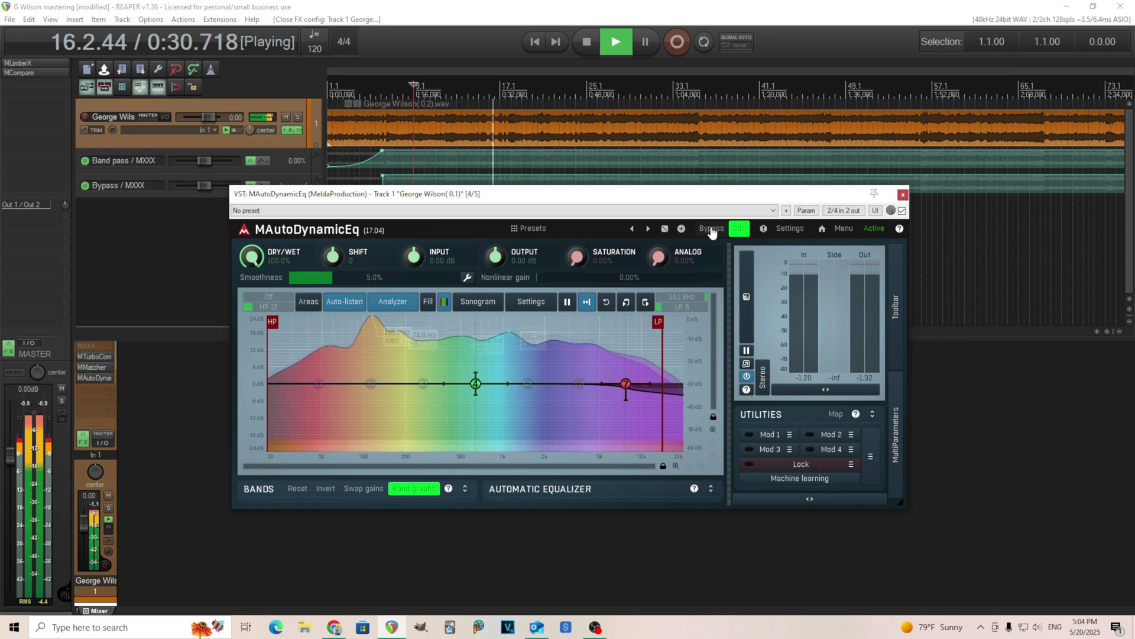
pyautogui.click(712, 229)
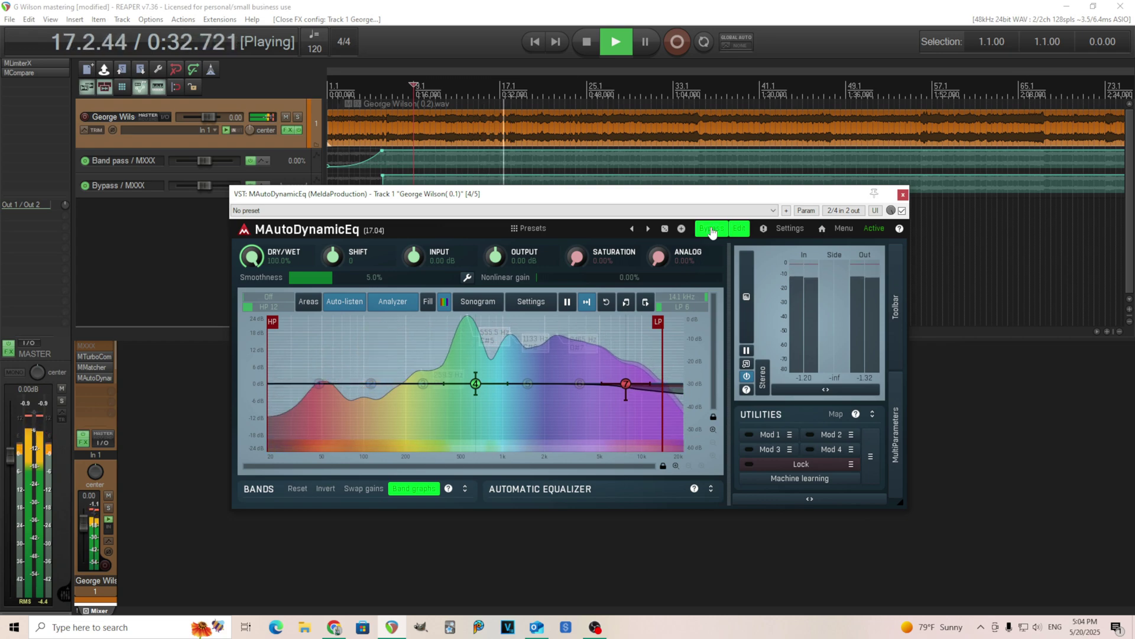
pyautogui.click(711, 229)
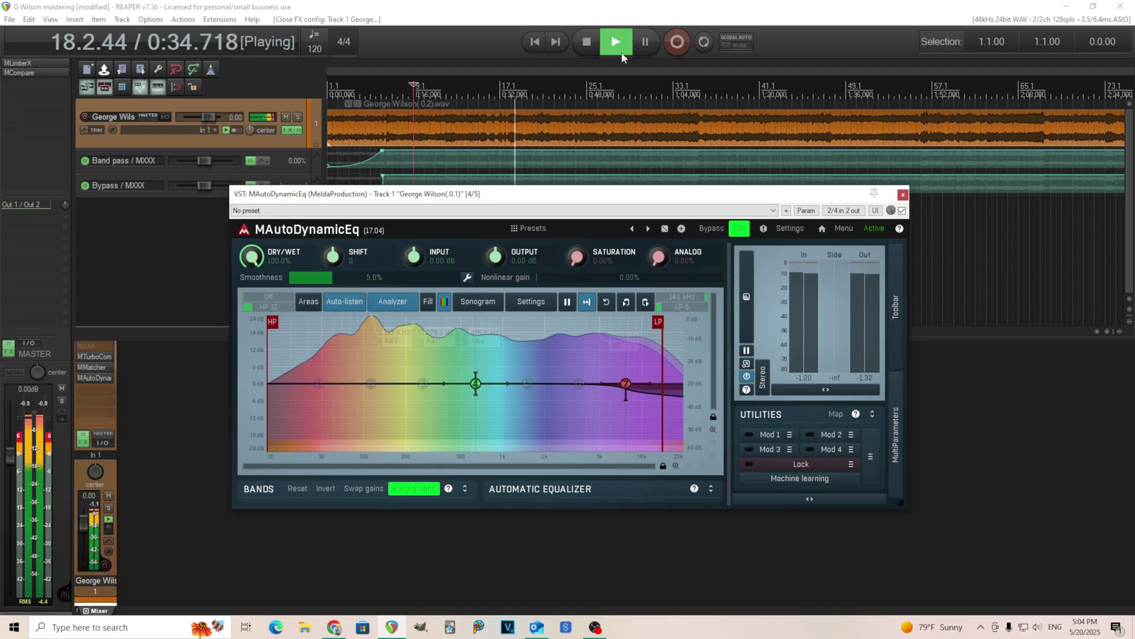
pyautogui.press('space')
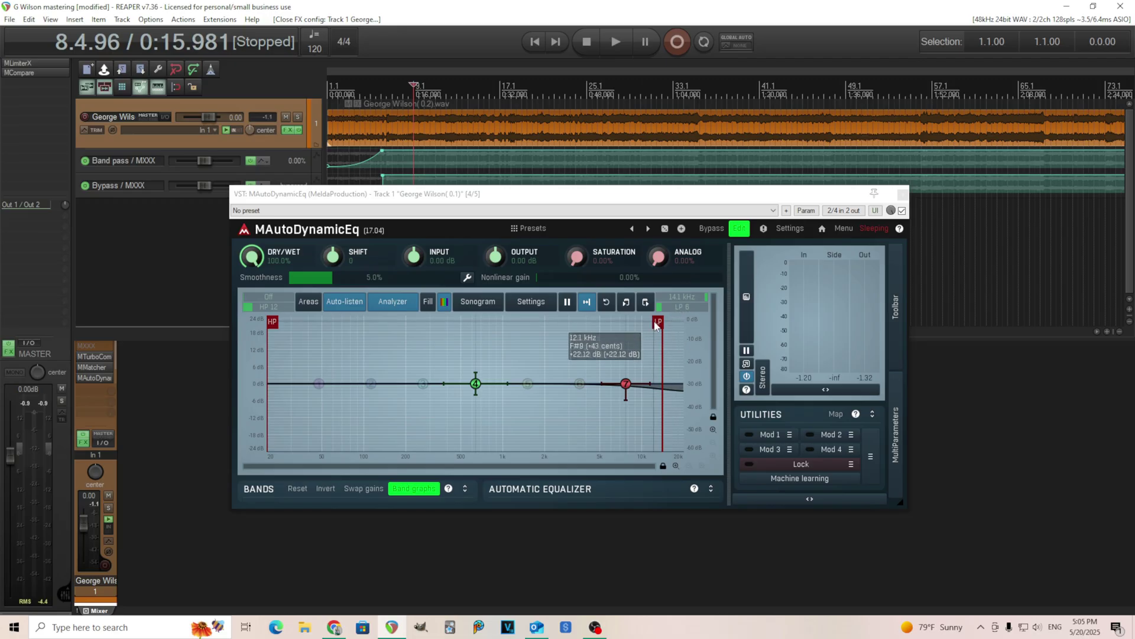
pyautogui.doubleClick(626, 384)
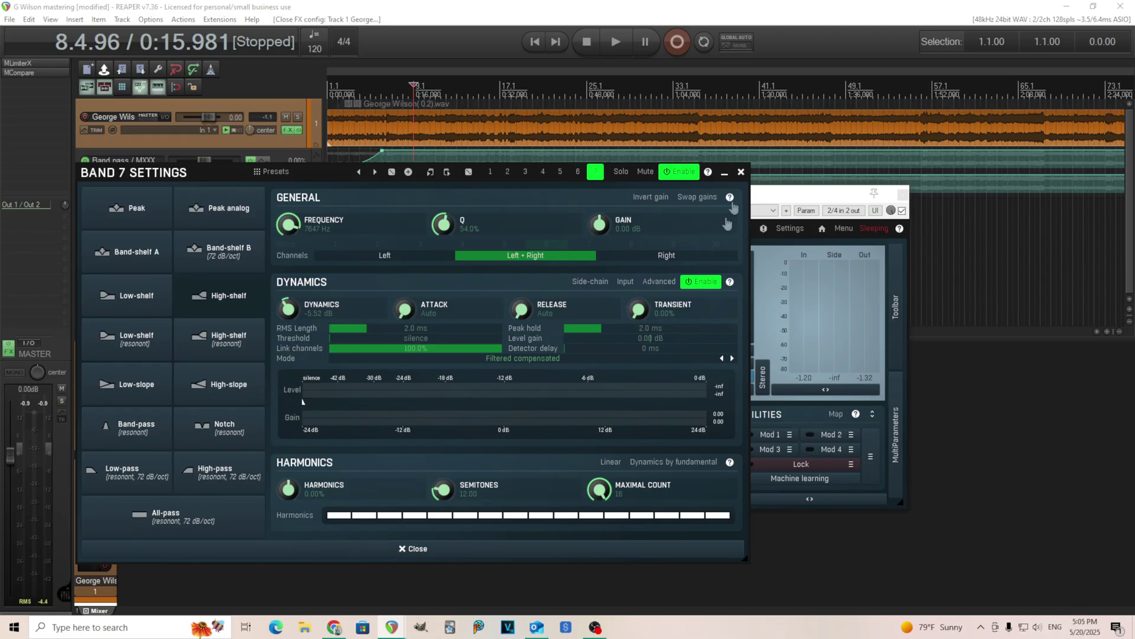
pyautogui.click(741, 172)
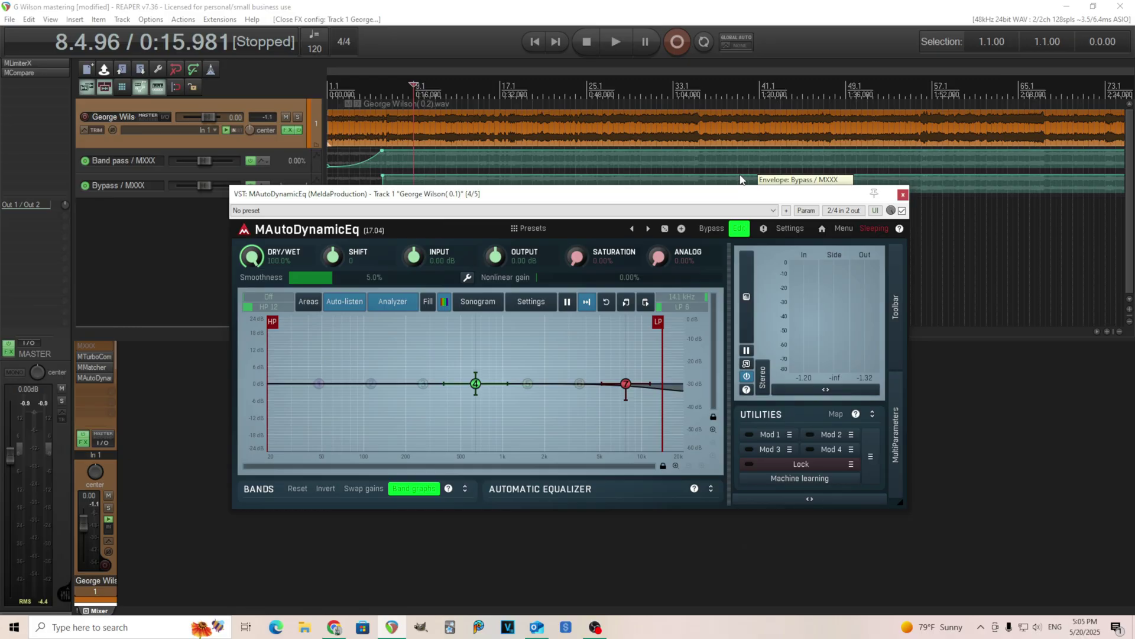
# - Close MAutoDynamicEq and bypass it in the mixer FX list
pyautogui.click(903, 195)
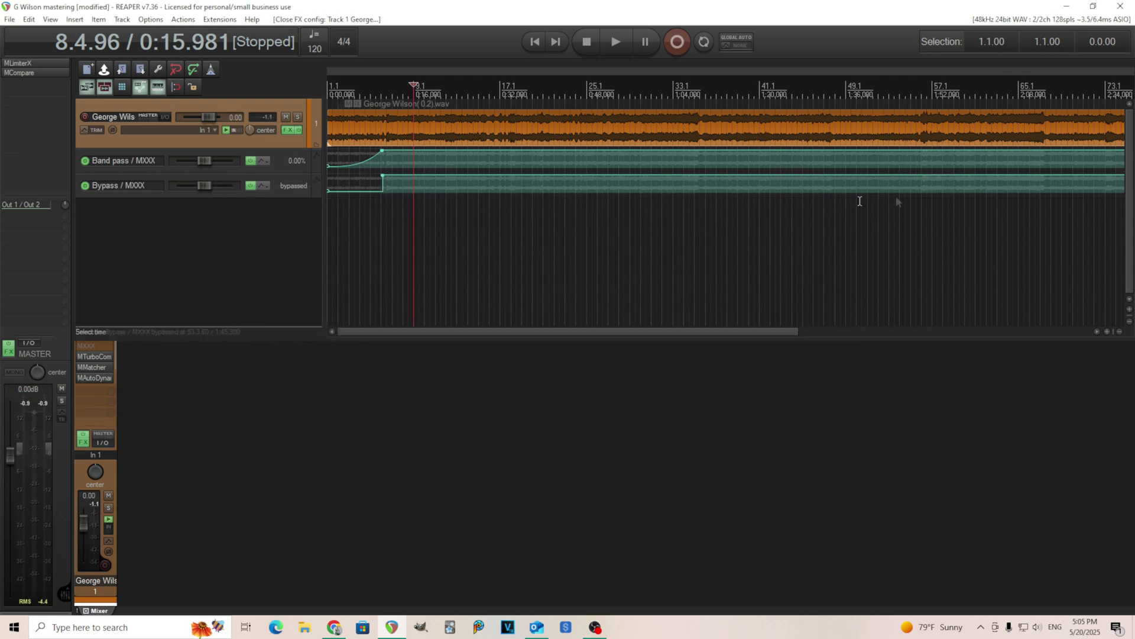
pyautogui.keyDown('shift'); pyautogui.click(94, 367); pyautogui.keyUp('shift')
pyautogui.keyDown('shift'); pyautogui.click(97, 378); pyautogui.keyUp('shift')
pyautogui.scroll(-2, 97, 376)
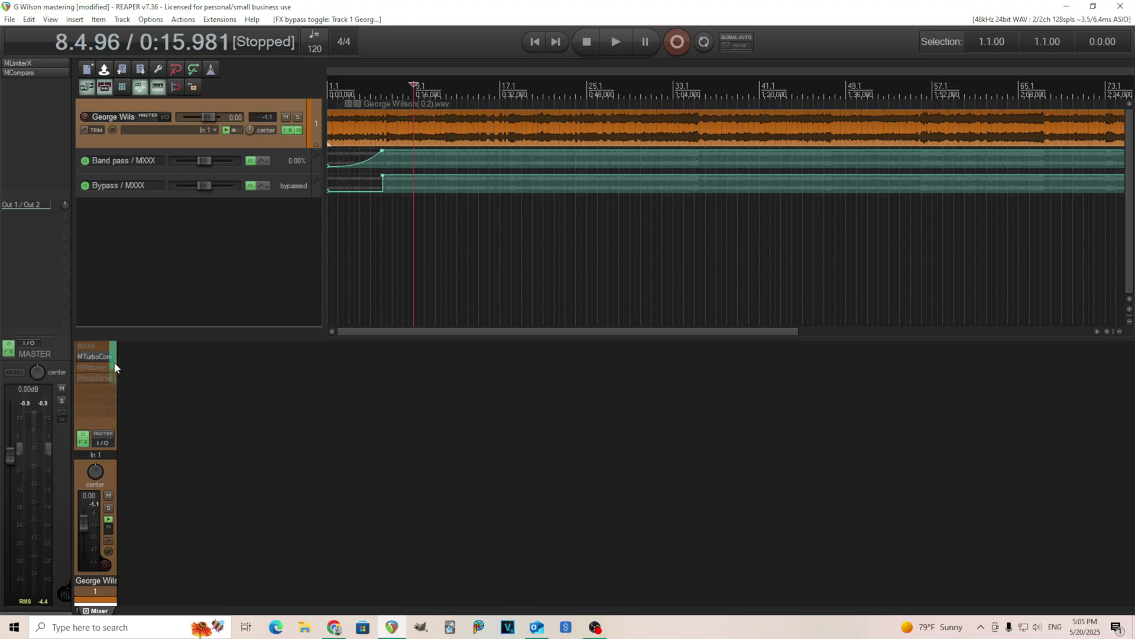
# - Open MMatcher and load the Pop 2011 - now reference analyses, briefly checking advanced settings
pyautogui.click(96, 366)
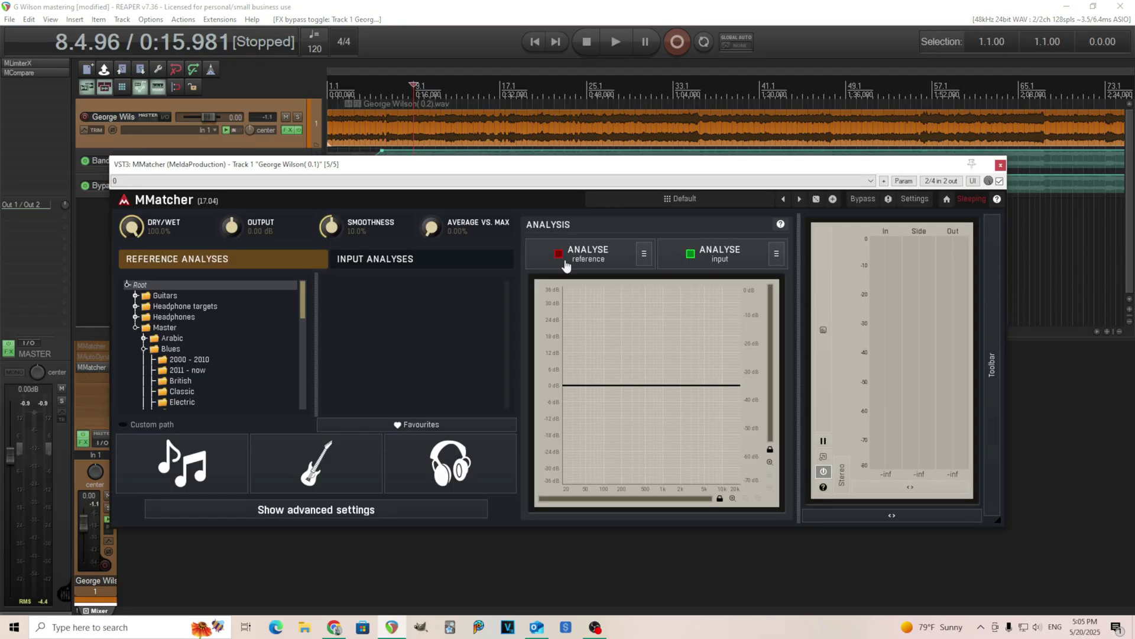
pyautogui.moveTo(722, 166); pyautogui.dragTo(694, 244)
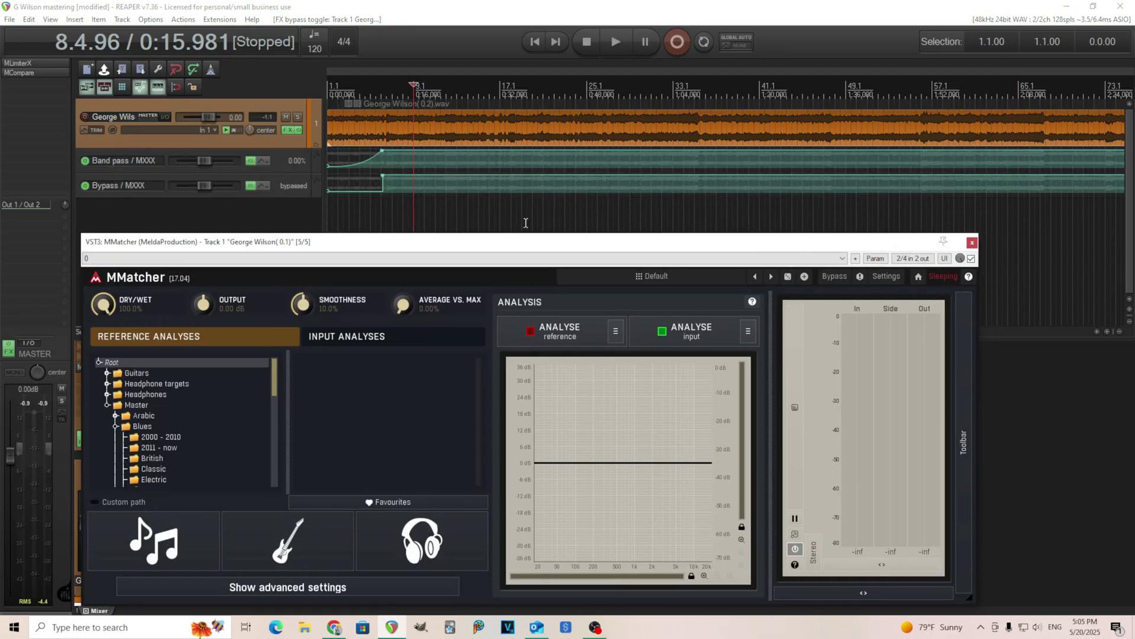
pyautogui.moveTo(555, 243); pyautogui.dragTo(628, 229)
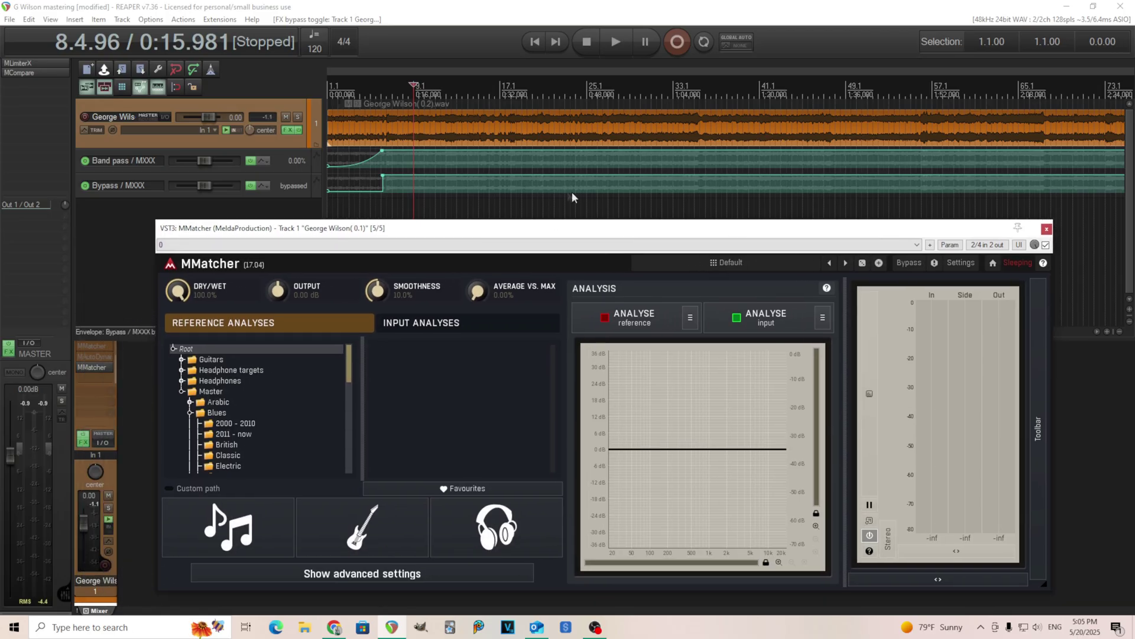
pyautogui.click(253, 540)
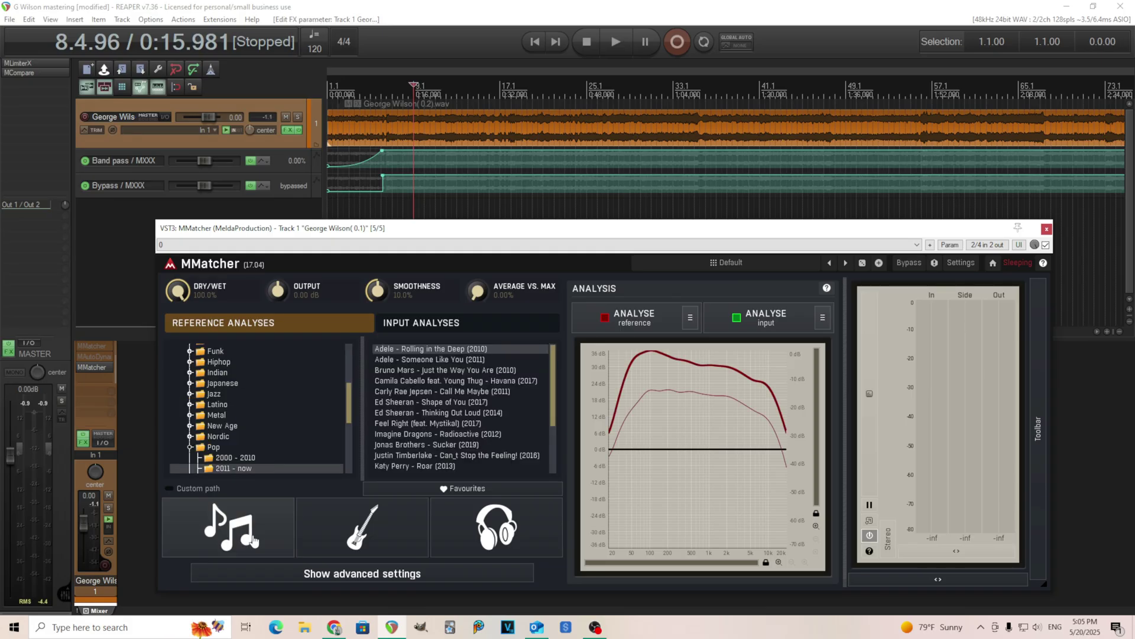
pyautogui.click(355, 574)
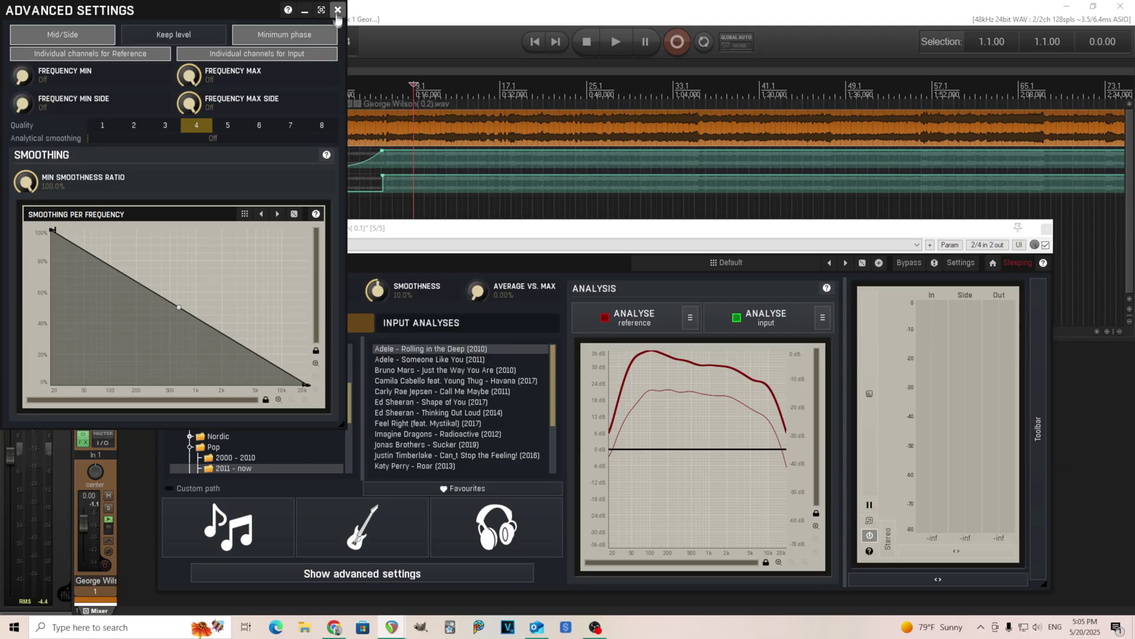
pyautogui.click(337, 10)
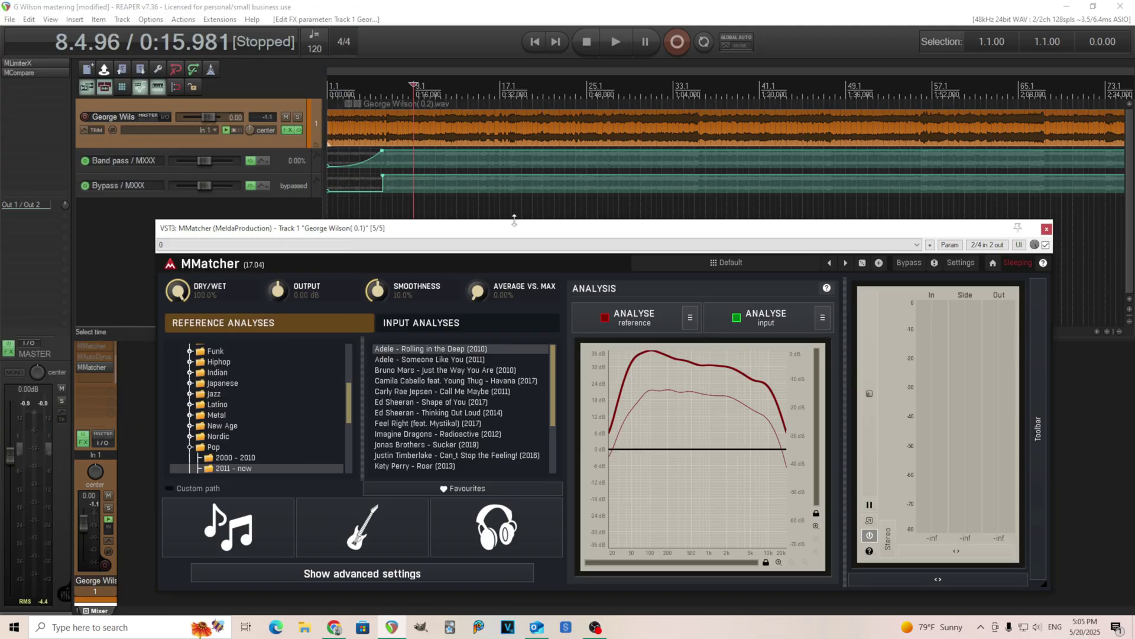
# - Capture an MMatcher input analysis of the song, playing from 0:47.943 until the curve builds up
pyautogui.click(585, 210)
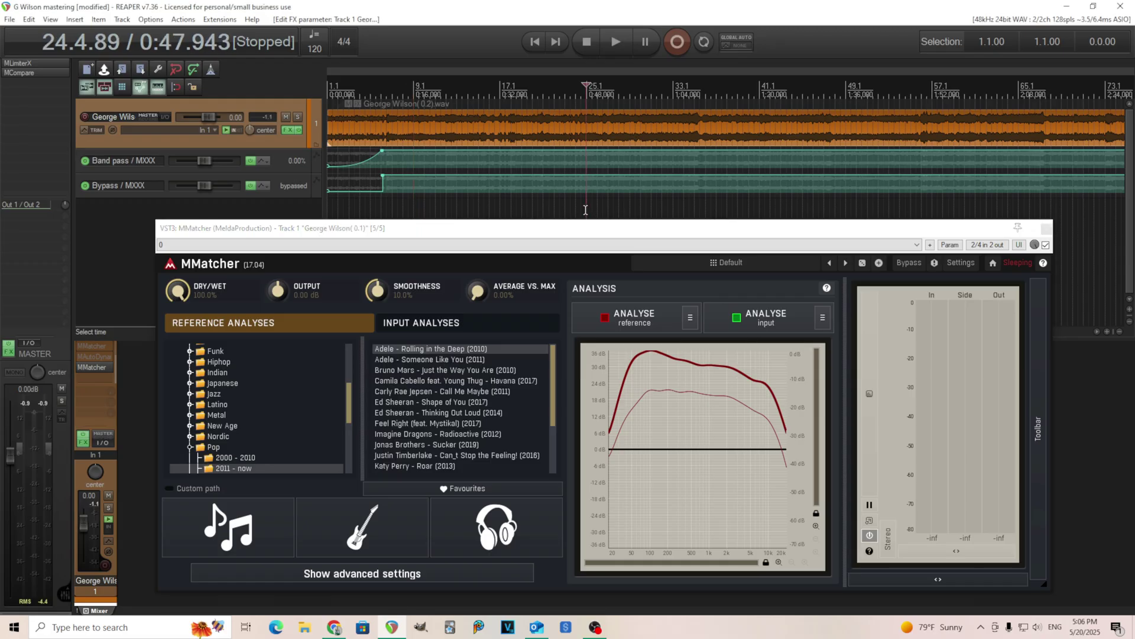
pyautogui.click(766, 317)
pyautogui.click(612, 44)
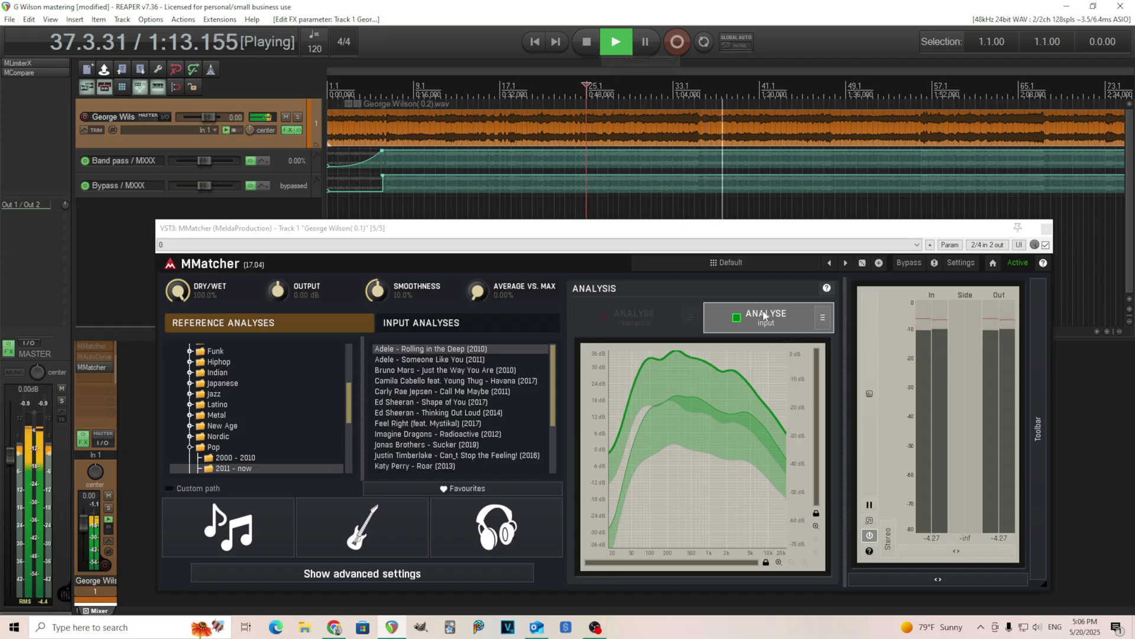
pyautogui.click(586, 42)
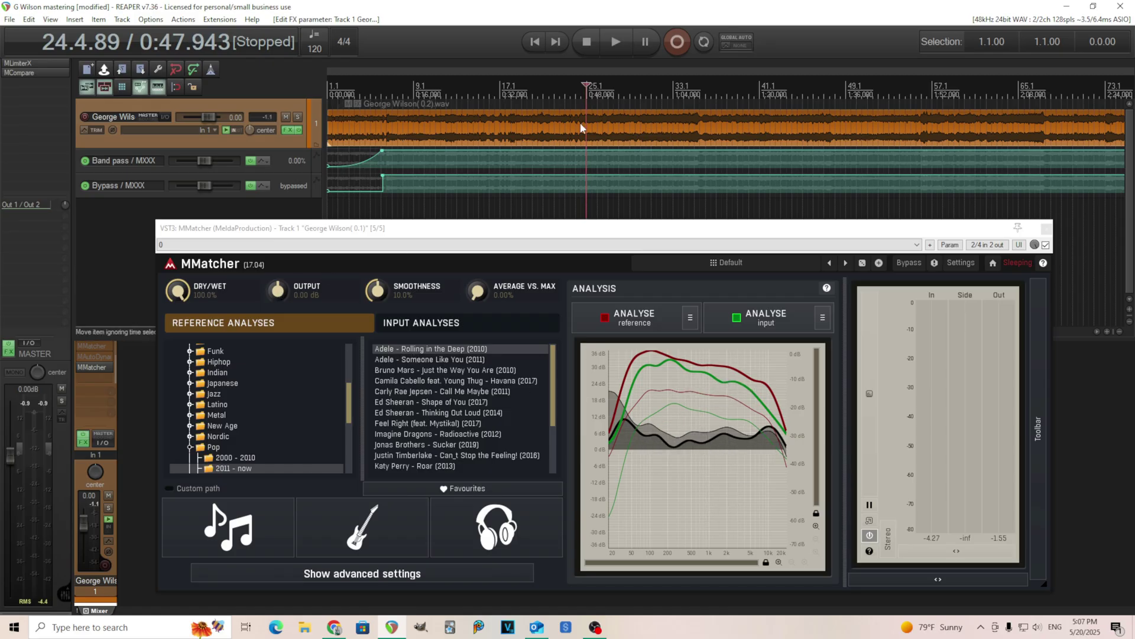
# - Play the song and compare the match against MMatcher bypassed, then stop
pyautogui.click(622, 40)
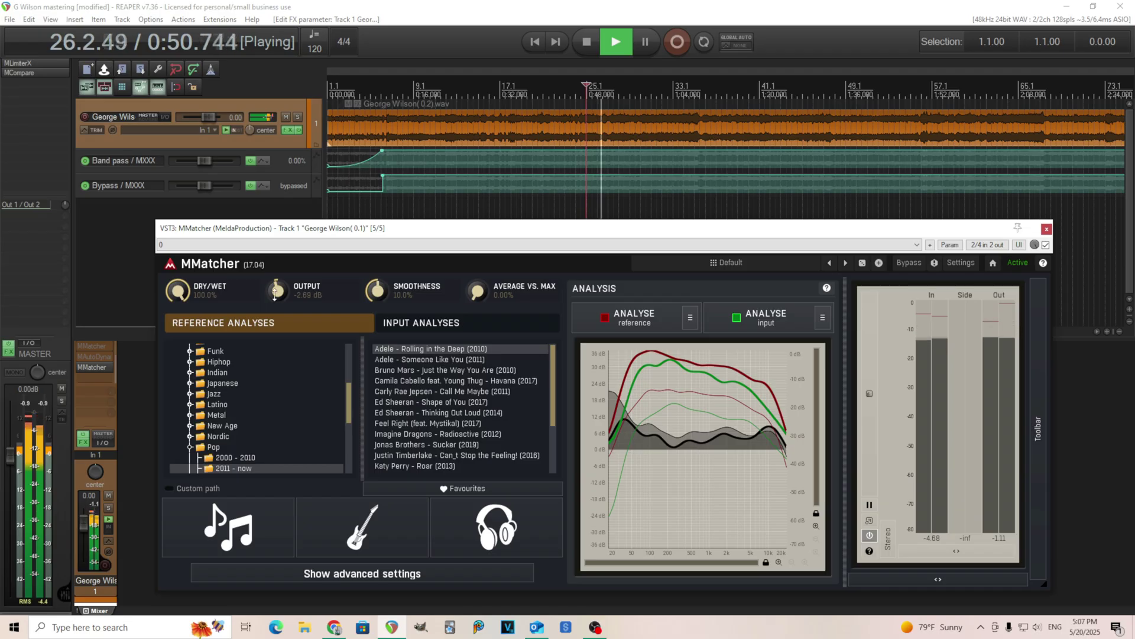
pyautogui.click(908, 263)
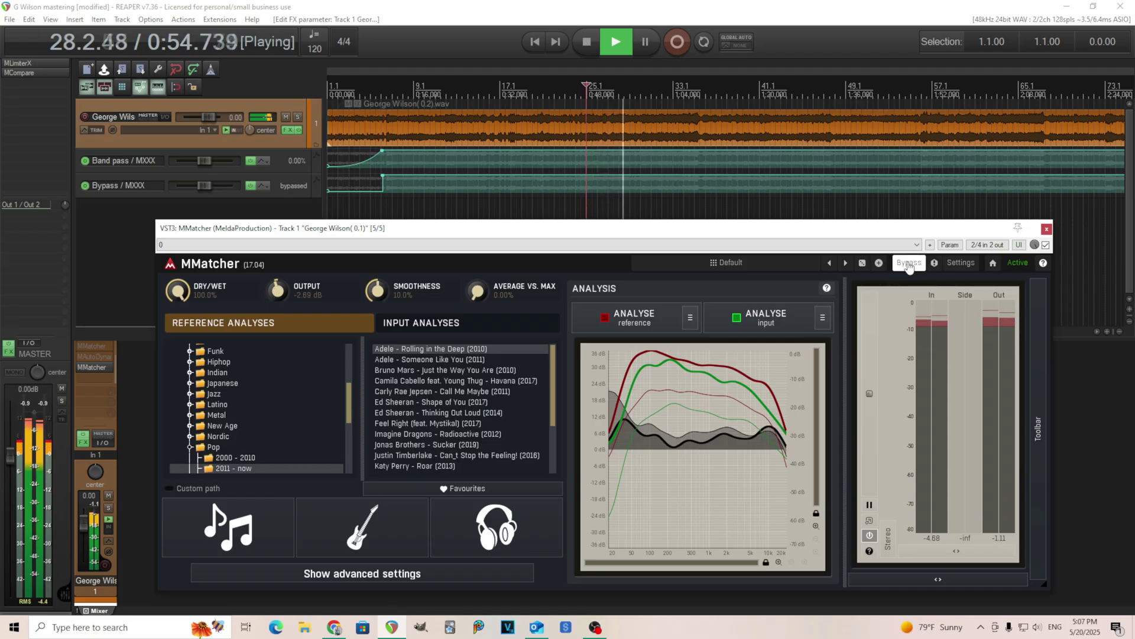
pyautogui.click(910, 264)
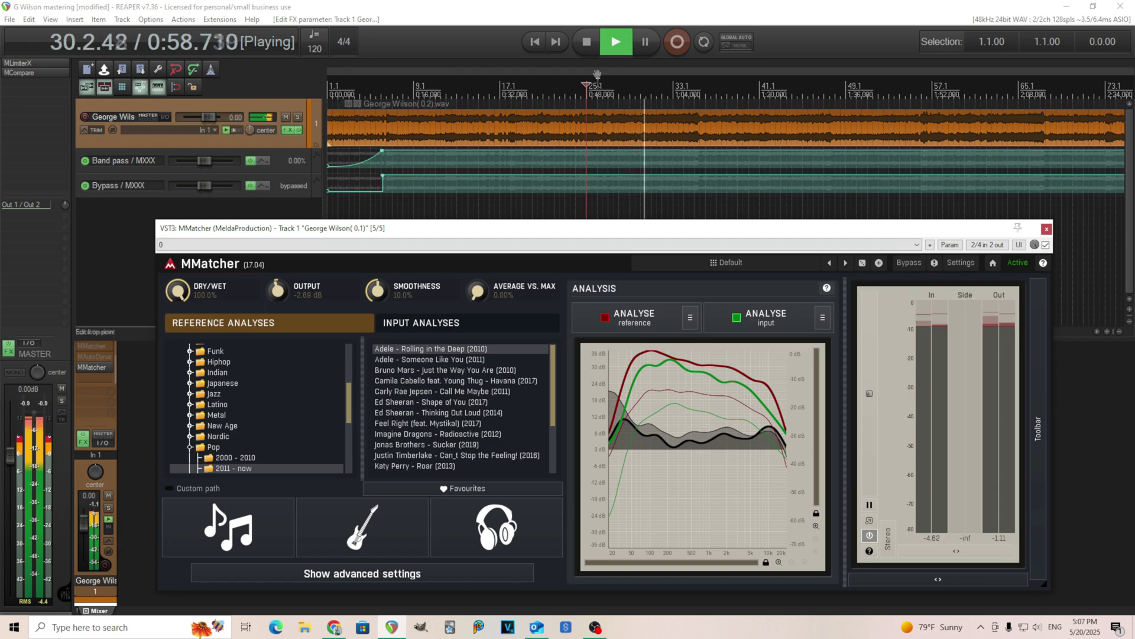
pyautogui.click(588, 51)
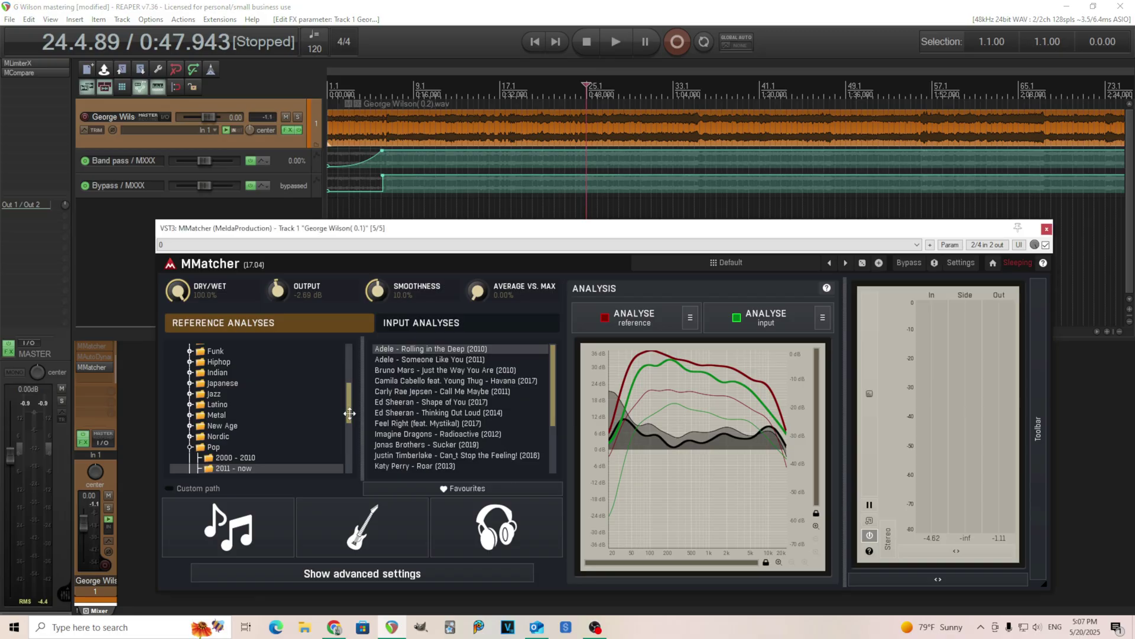
# - Browse the Pop and R&B reference folders in MMatcher's analyses list
pyautogui.scroll(-3, 350, 418)
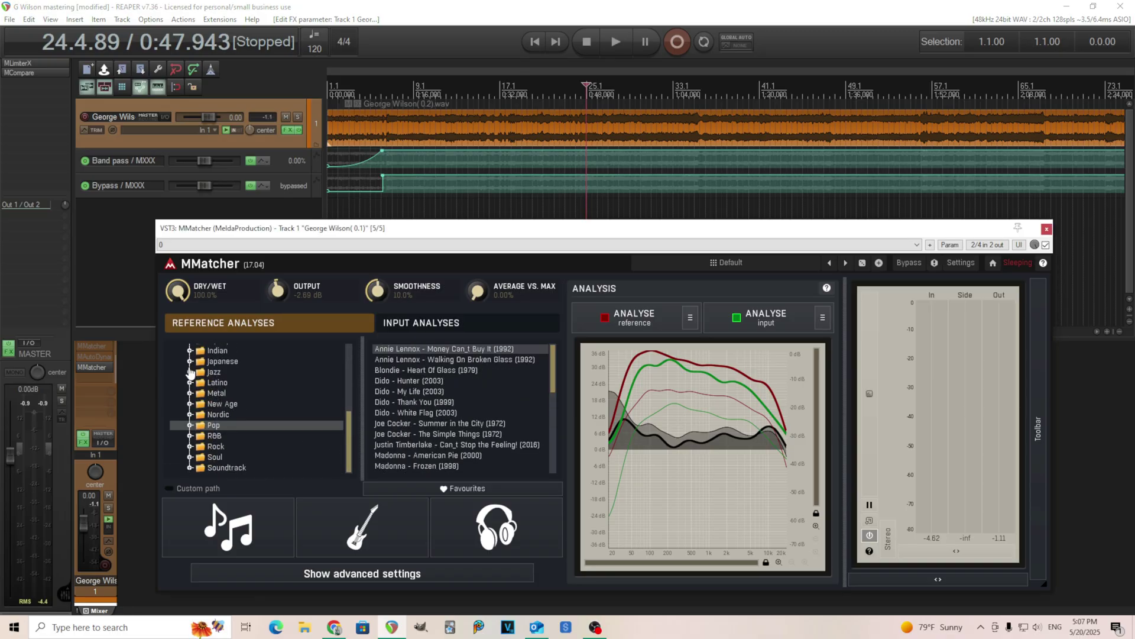
pyautogui.click(189, 368)
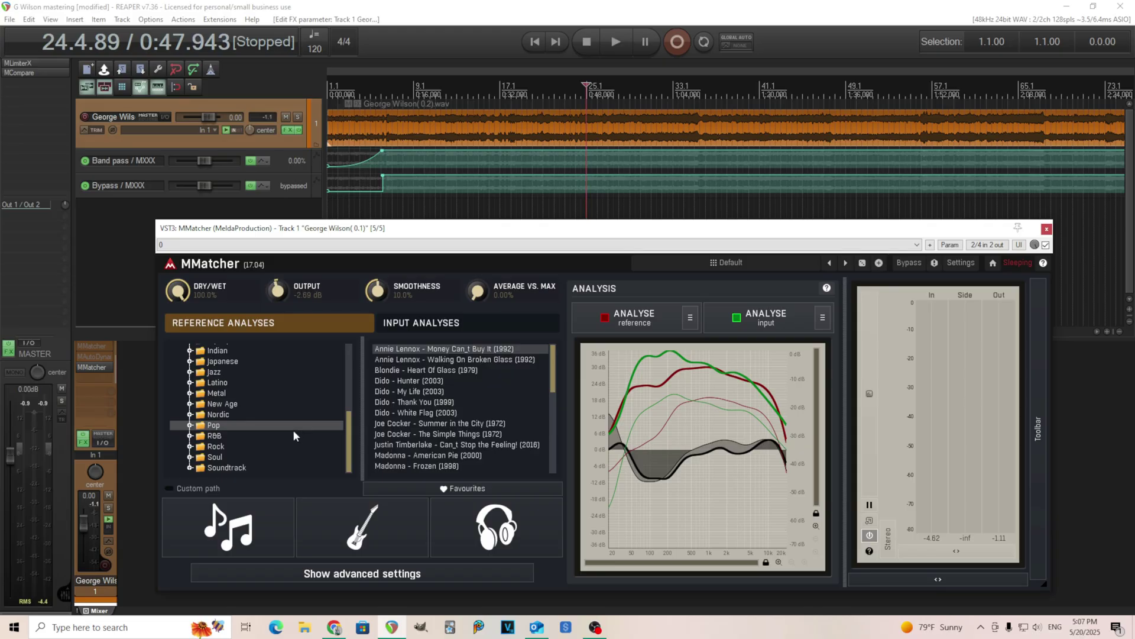
pyautogui.click(214, 437)
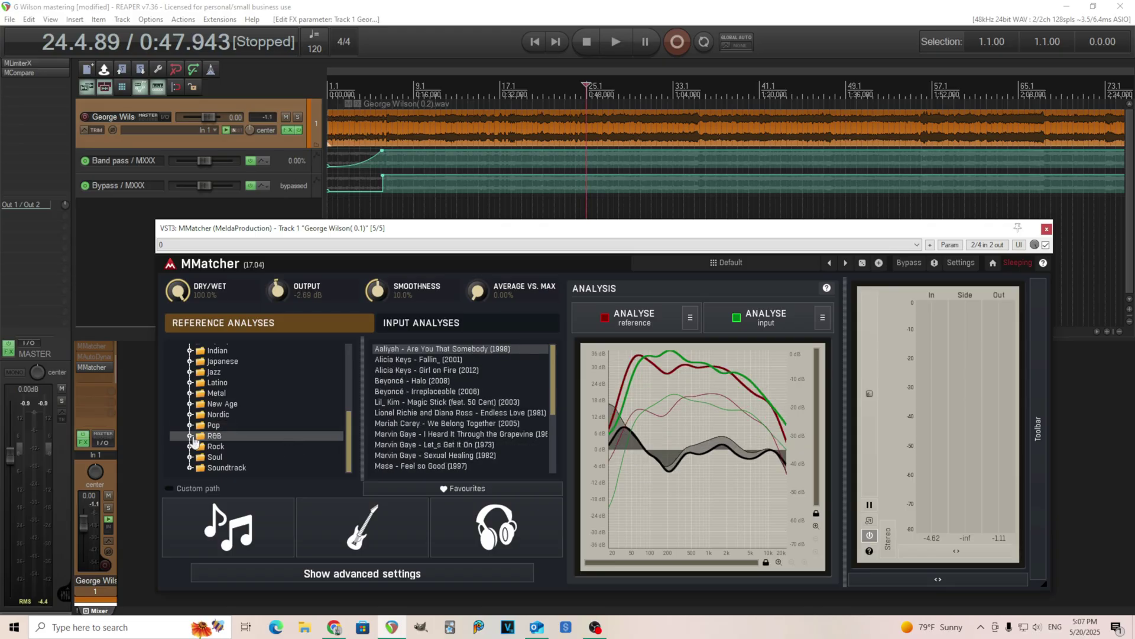
pyautogui.click(190, 436)
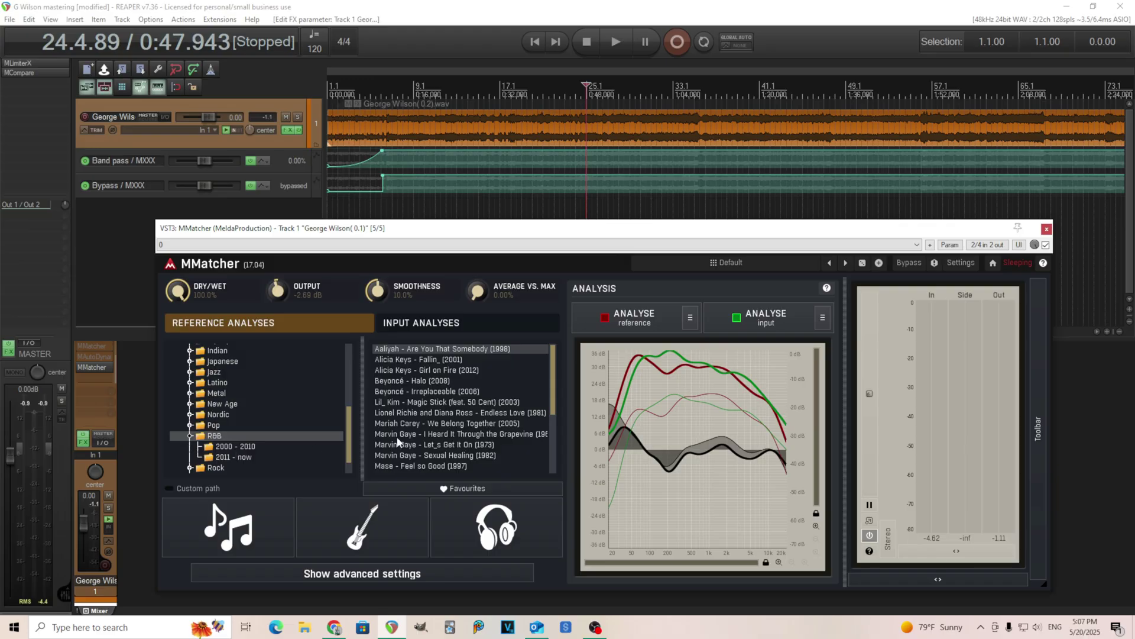
pyautogui.moveTo(554, 403); pyautogui.dragTo(414, 408)
pyautogui.click(190, 436)
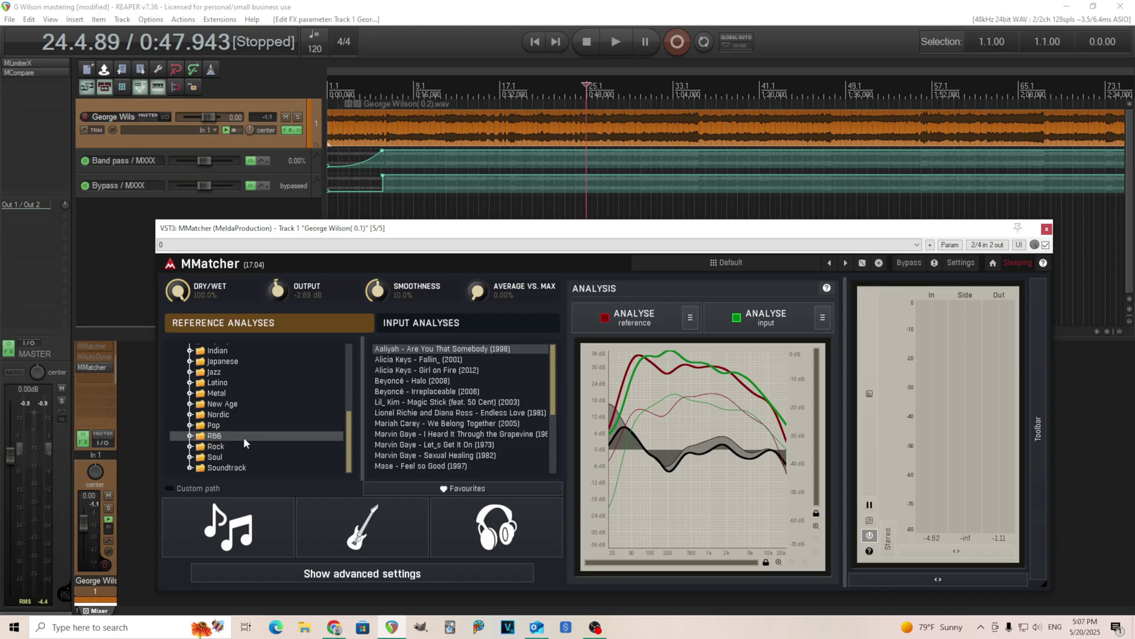
# - Open Soul > Pop and choose Valerie (2007) as the reference
pyautogui.click(191, 458)
pyautogui.scroll(-2, 257, 445)
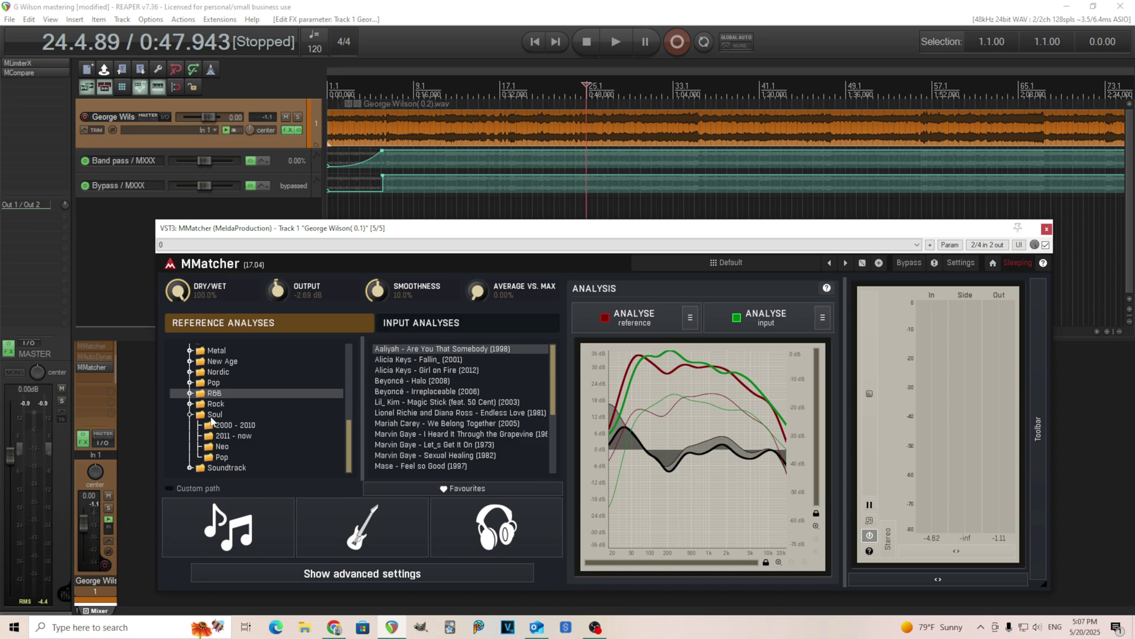
pyautogui.click(225, 426)
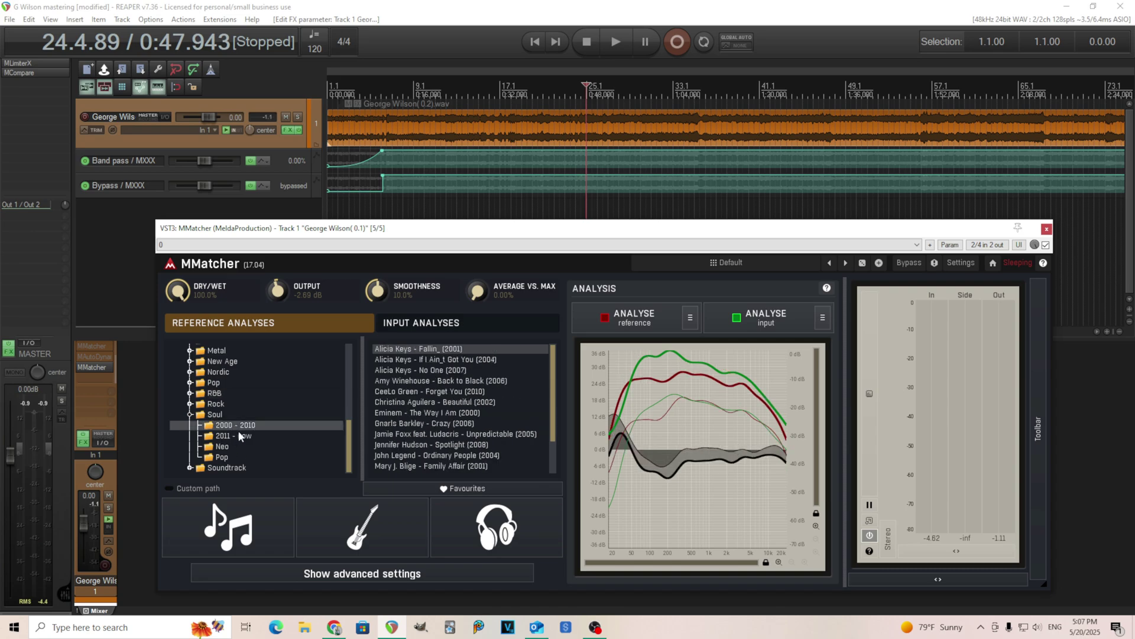
pyautogui.click(239, 435)
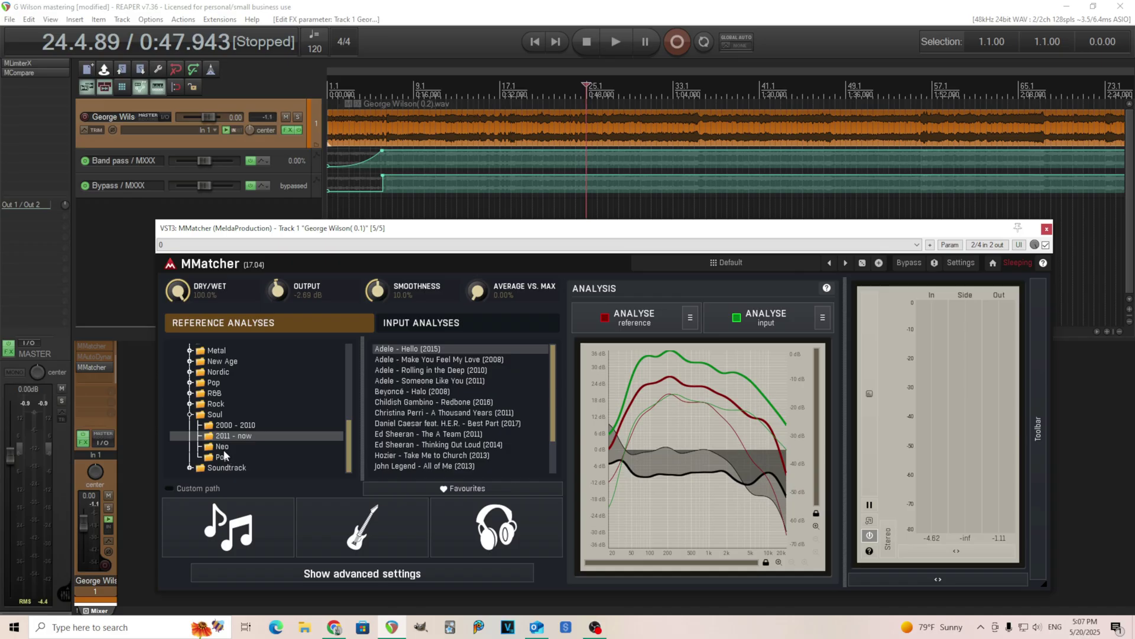
pyautogui.scroll(-2, 468, 450)
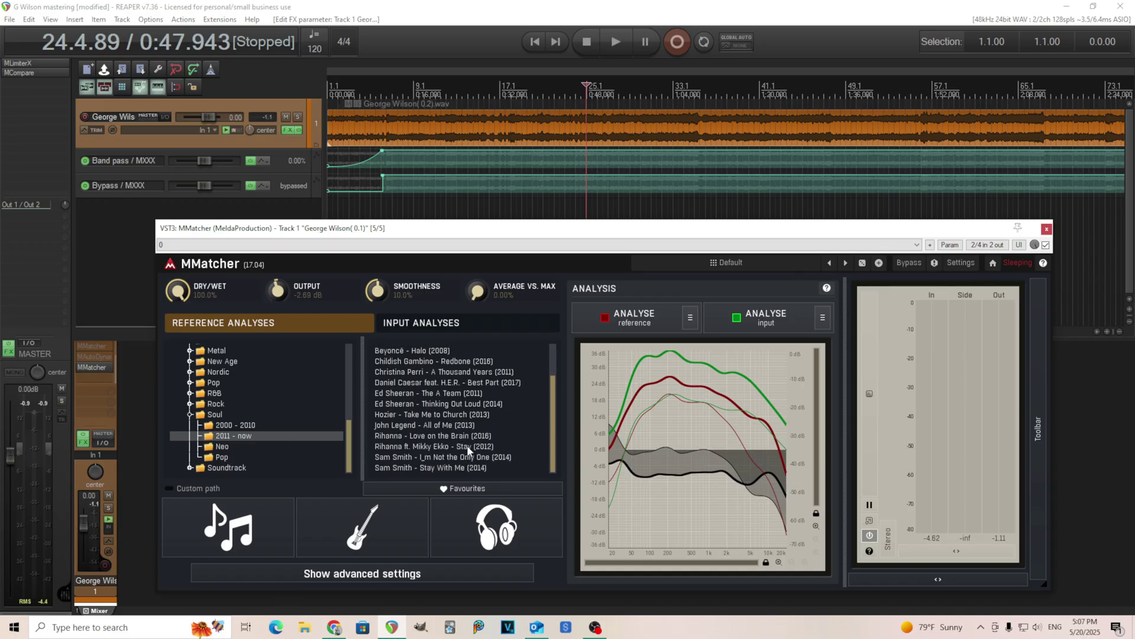
pyautogui.scroll(2, 468, 450)
pyautogui.scroll(1, 467, 450)
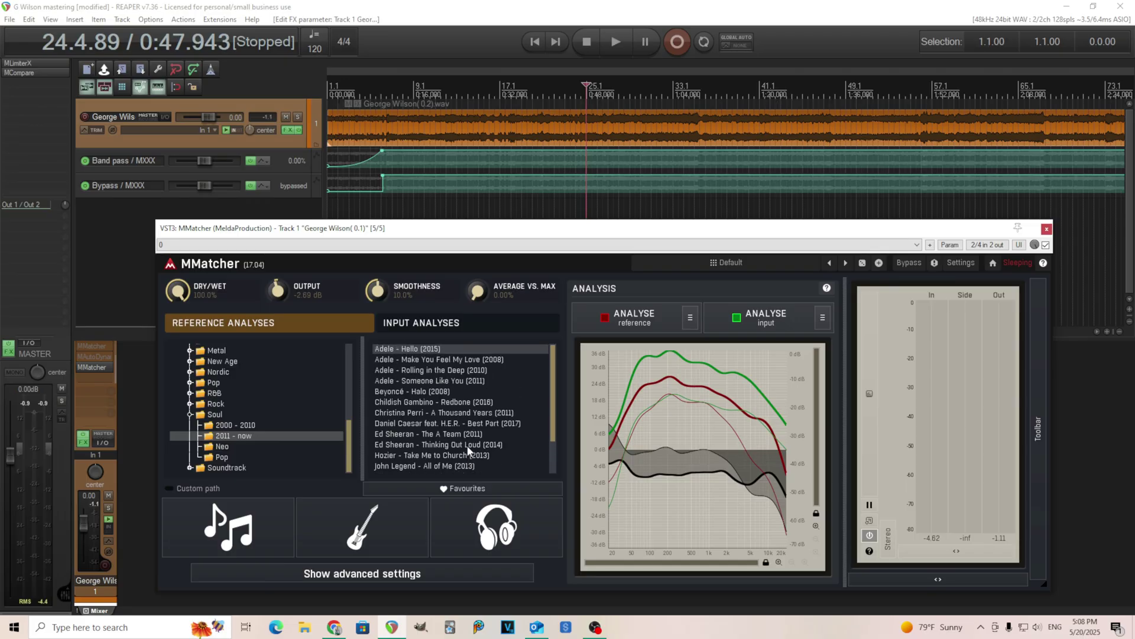
pyautogui.click(236, 459)
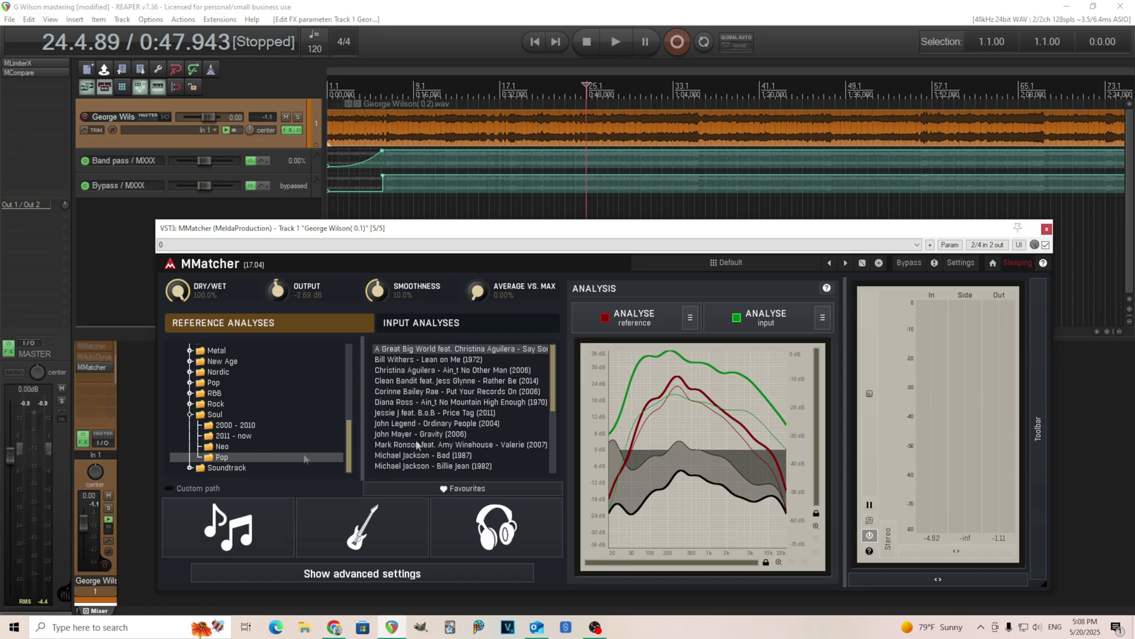
pyautogui.scroll(-3, 530, 427)
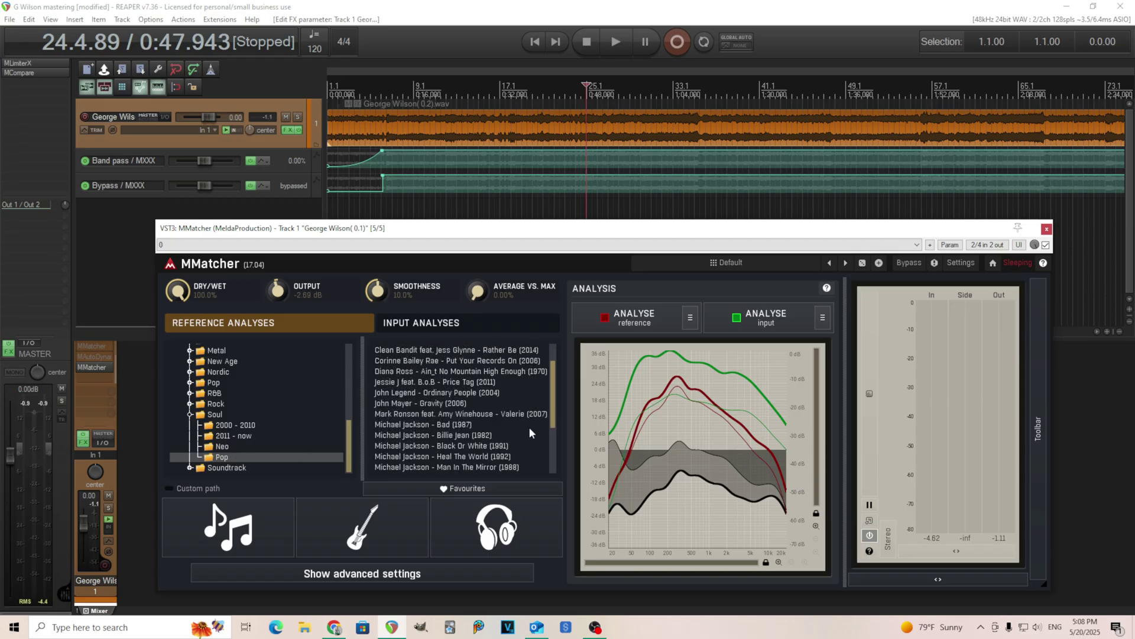
pyautogui.scroll(3, 529, 426)
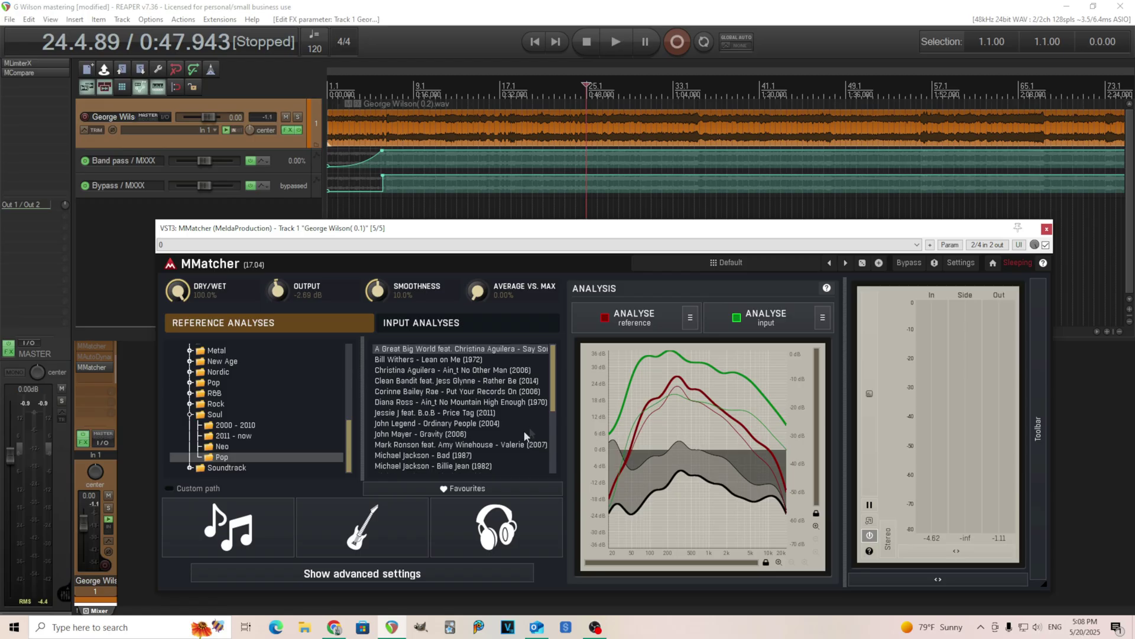
pyautogui.click(494, 445)
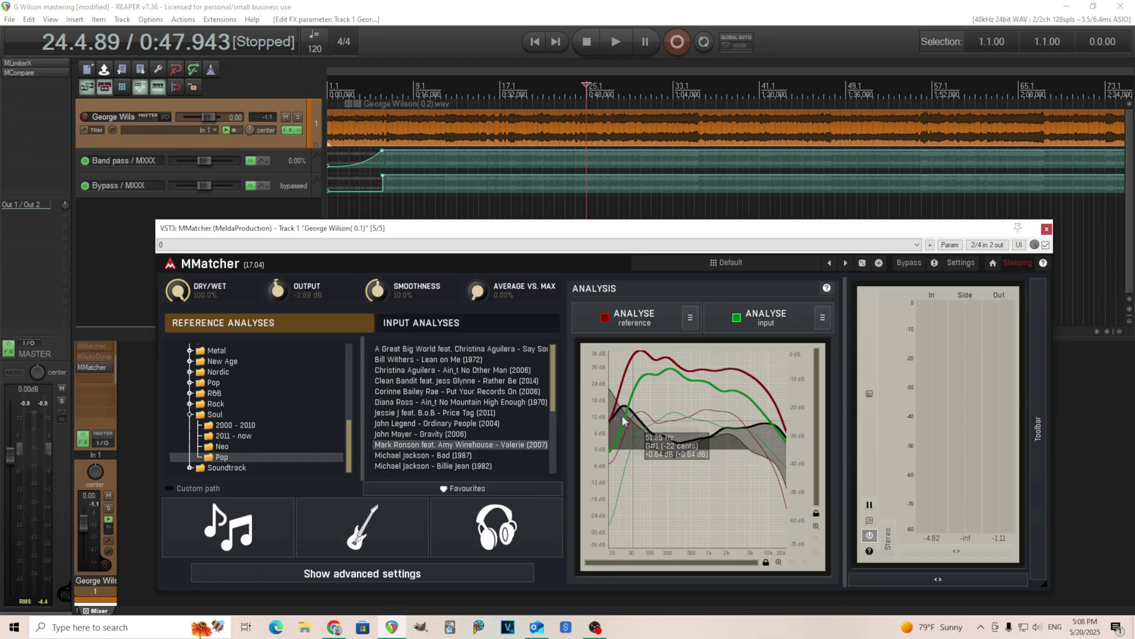
# - Play the new match, lower MMatcher output to -4.22 dB, A/B with bypass, then stop
pyautogui.click(615, 36)
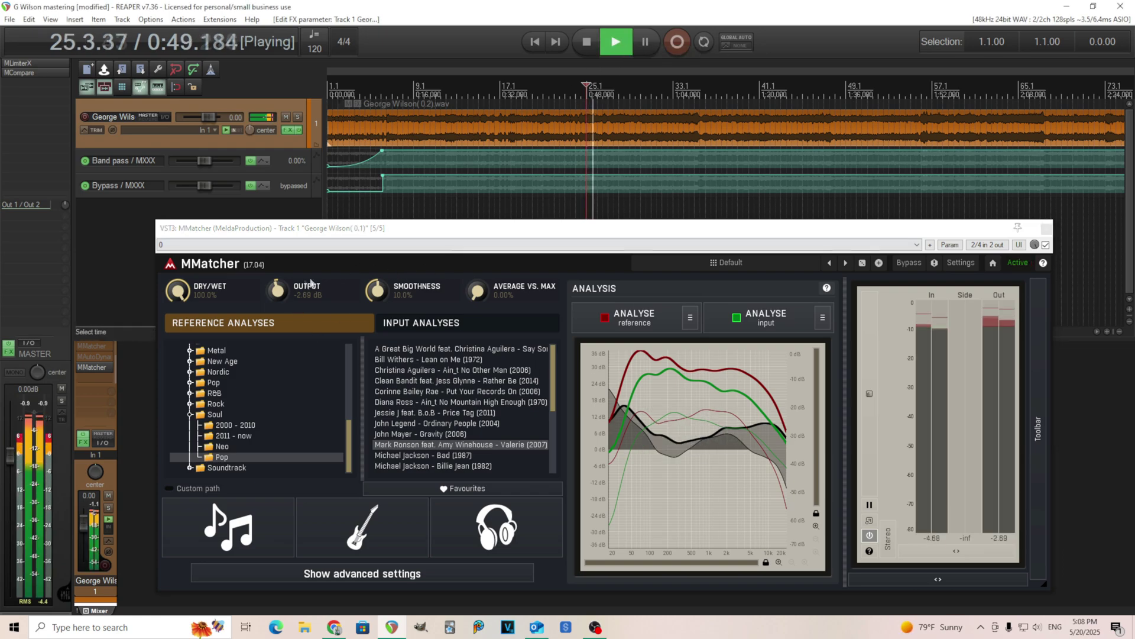
pyautogui.moveTo(311, 283); pyautogui.dragTo(311, 296)
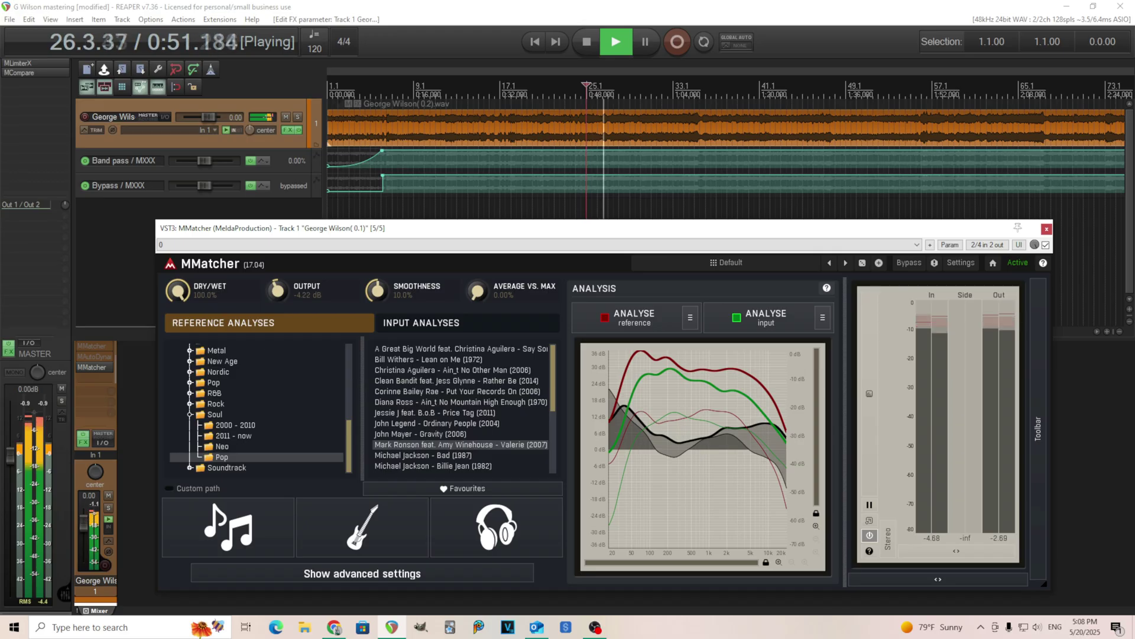
pyautogui.click(909, 264)
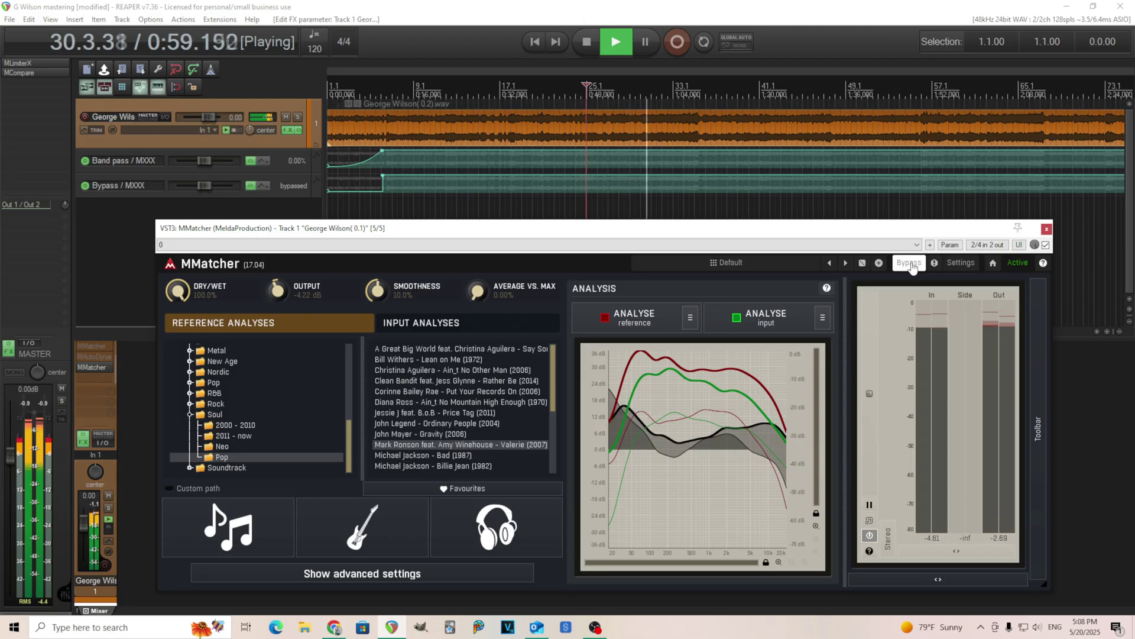
pyautogui.click(908, 263)
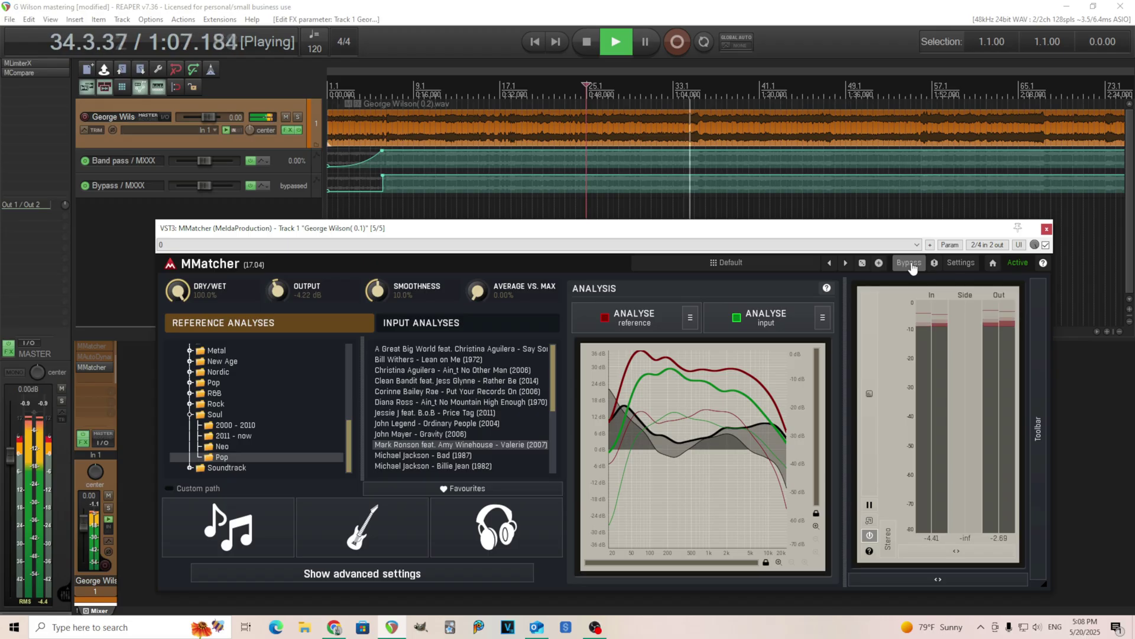
pyautogui.click(585, 48)
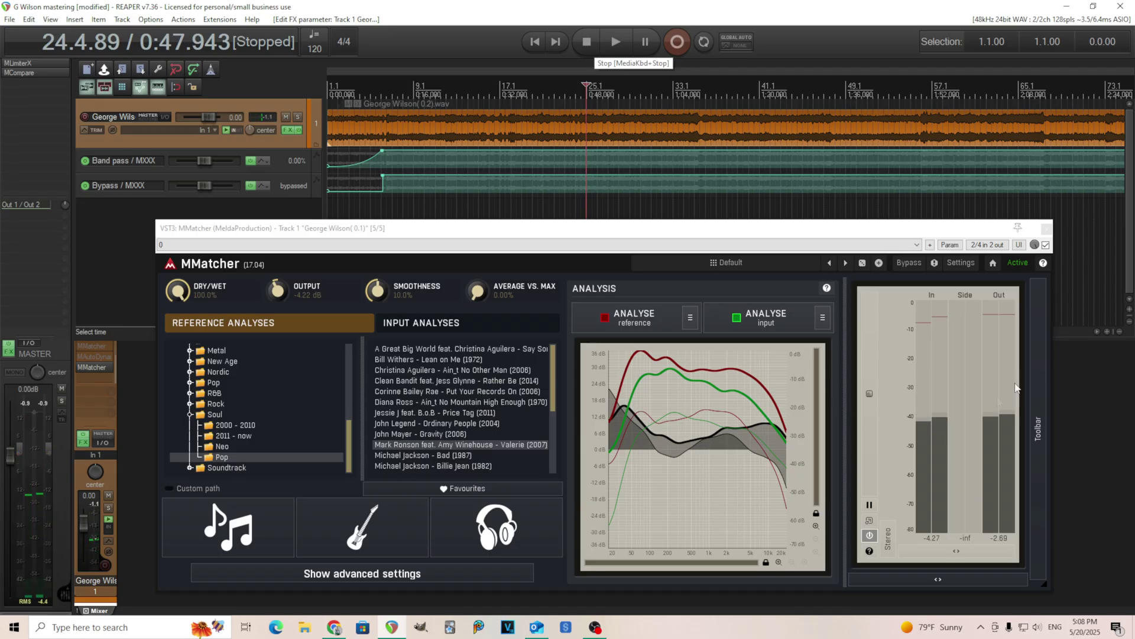
# - Collapse Soul and open the Blues > Jump reference analyses
pyautogui.click(187, 423)
pyautogui.scroll(5, 229, 399)
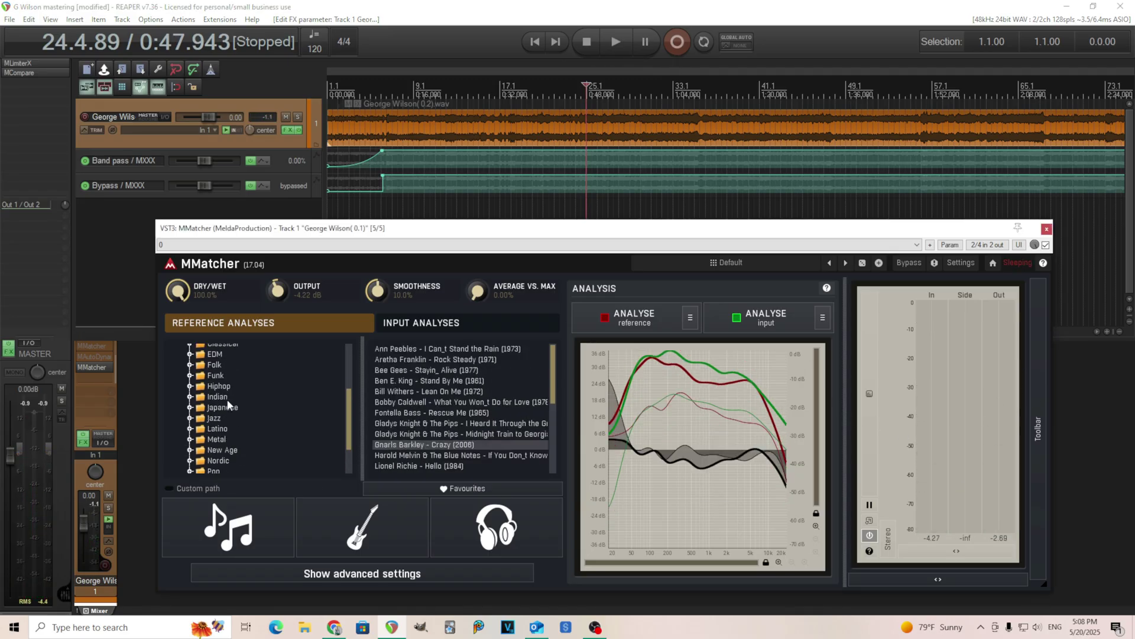
pyautogui.scroll(-2, 228, 400)
pyautogui.scroll(2, 228, 400)
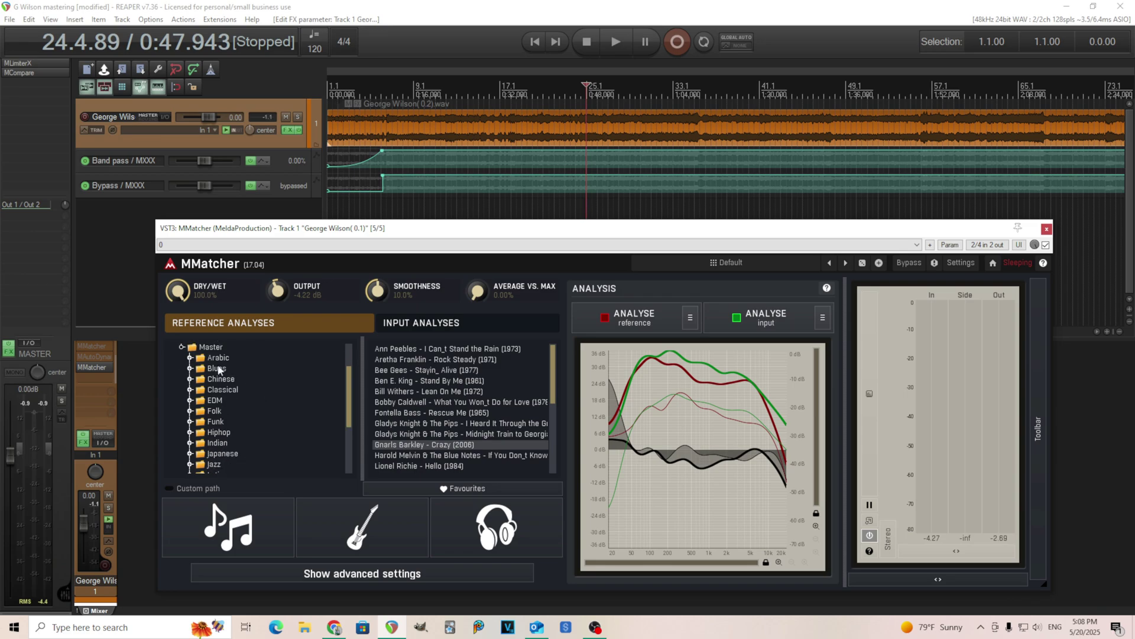
pyautogui.click(190, 369)
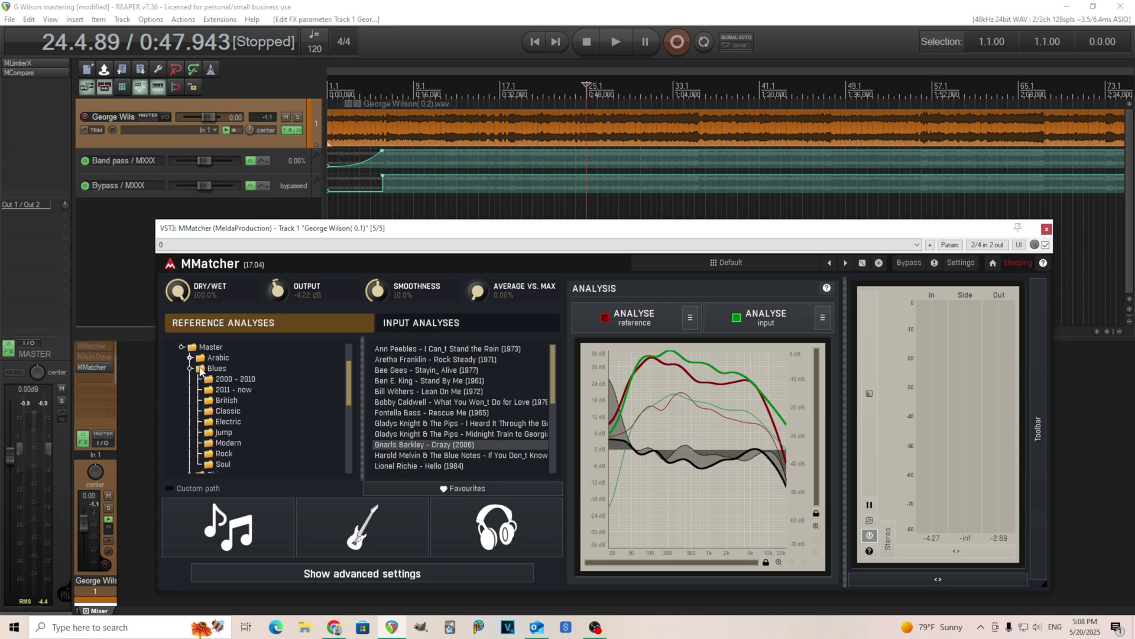
pyautogui.click(239, 434)
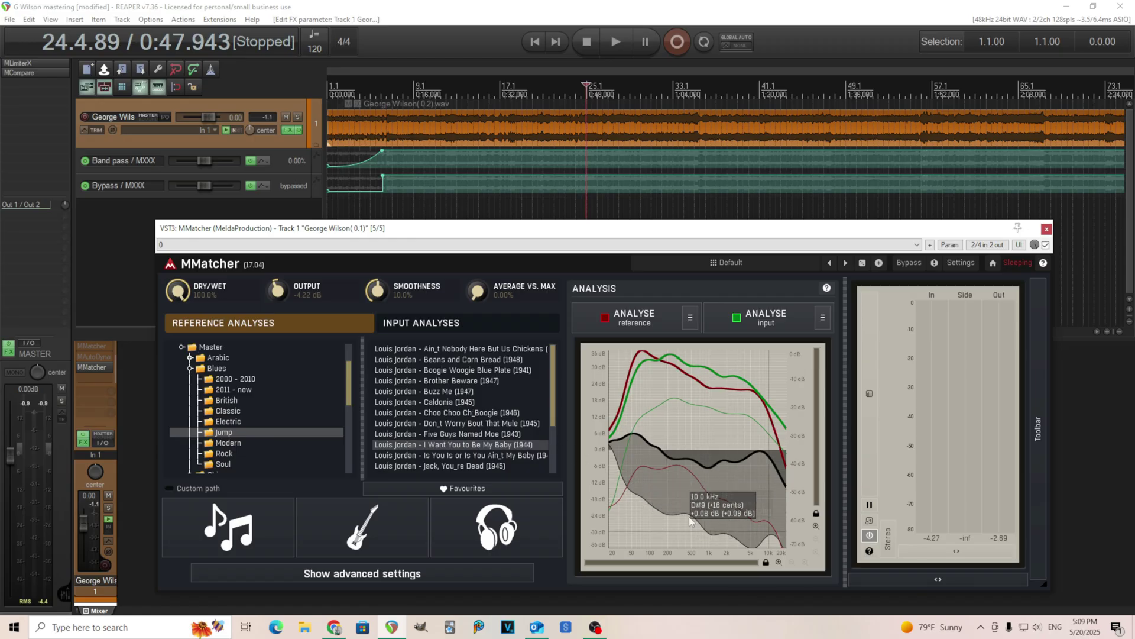
# - Try Caldonia, Buzz Me and others, settle on Reet Petite and Gone (1949), and play
pyautogui.click(467, 402)
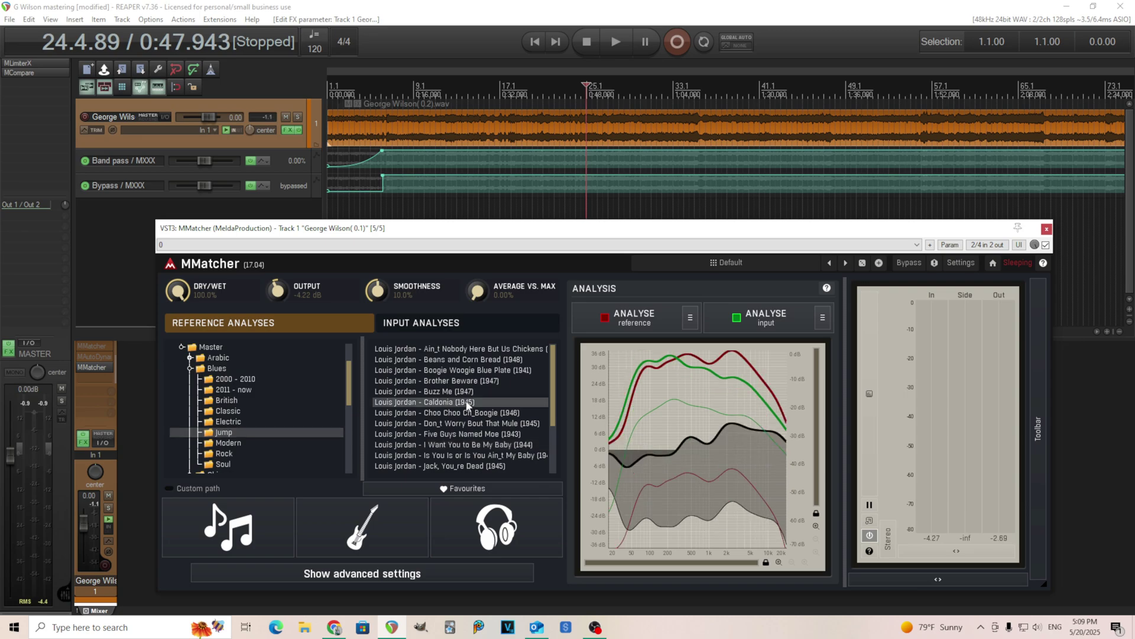
pyautogui.click(464, 392)
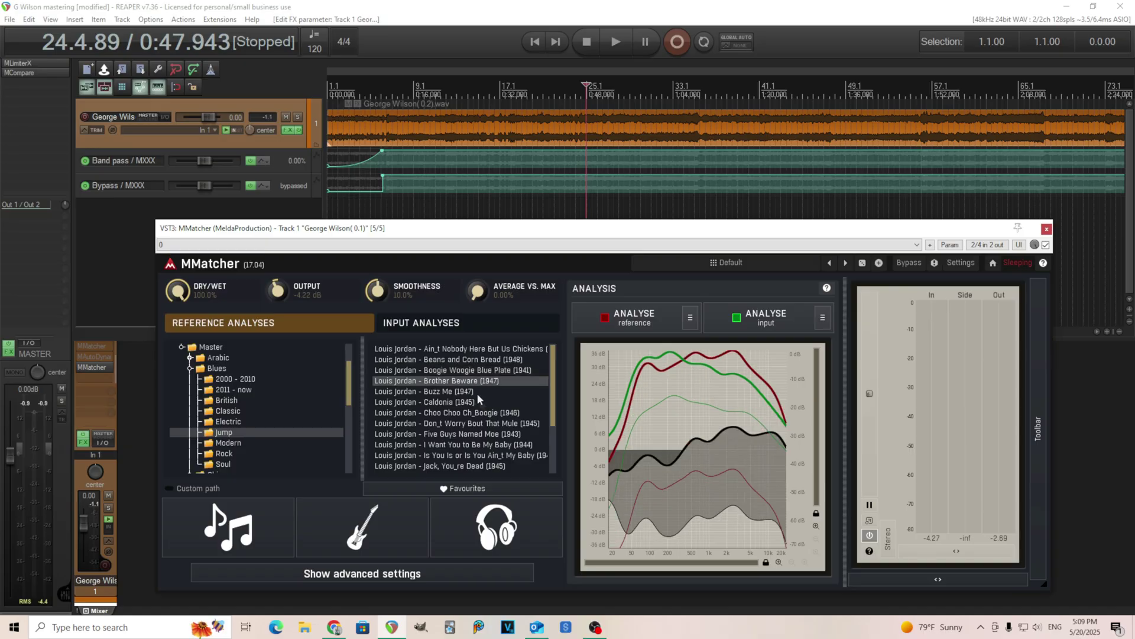
pyautogui.click(486, 444)
pyautogui.click(465, 466)
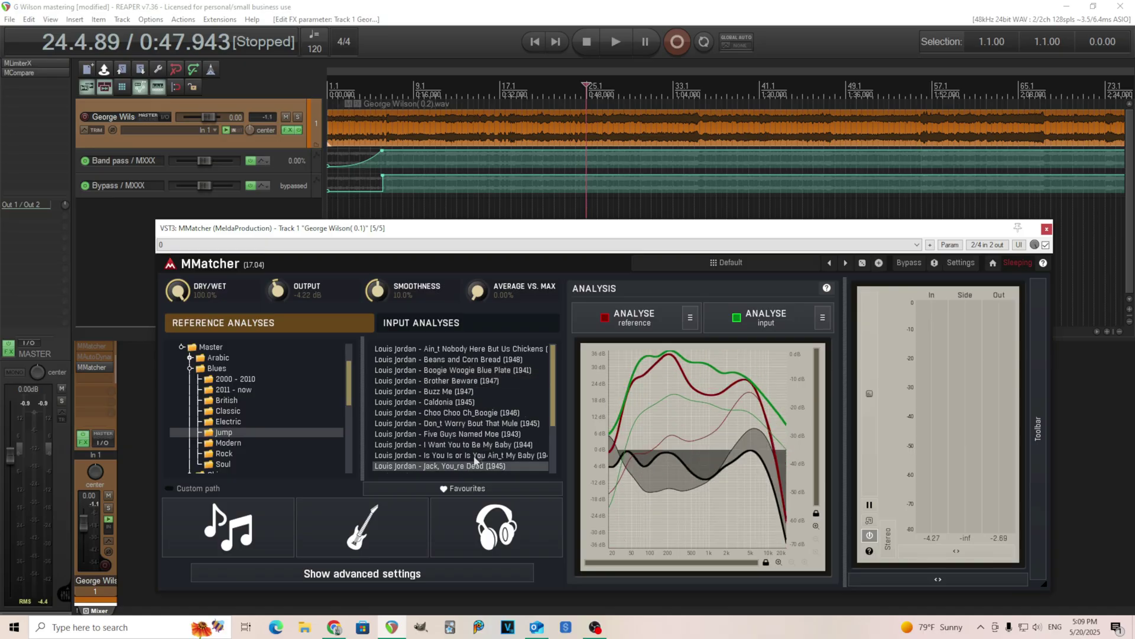
pyautogui.scroll(-3, 478, 456)
pyautogui.click(479, 450)
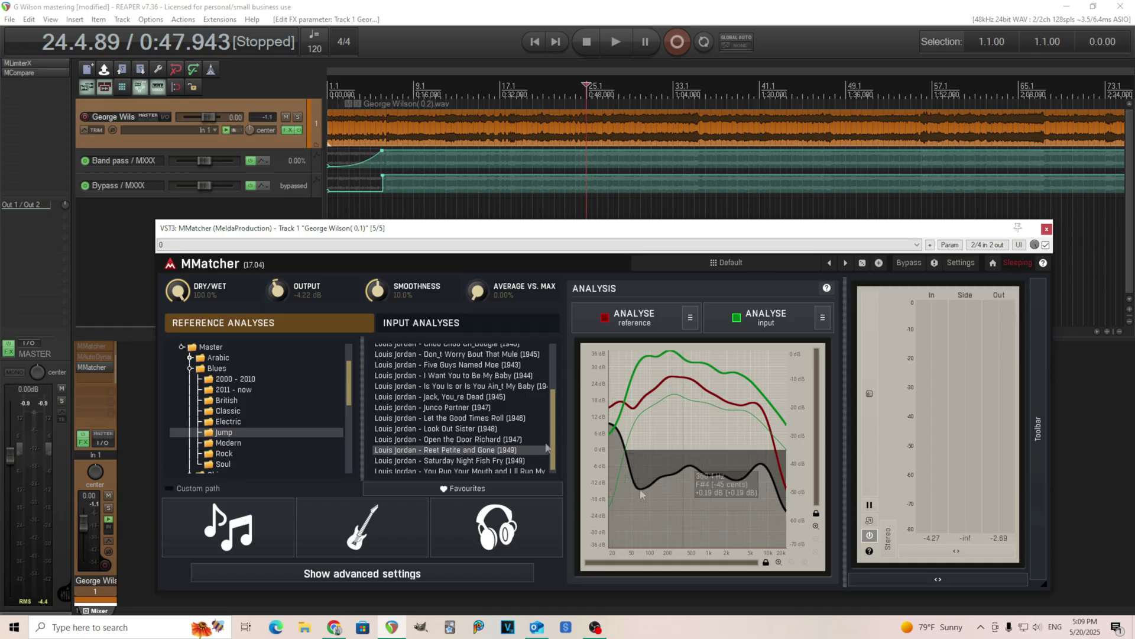
pyautogui.click(615, 39)
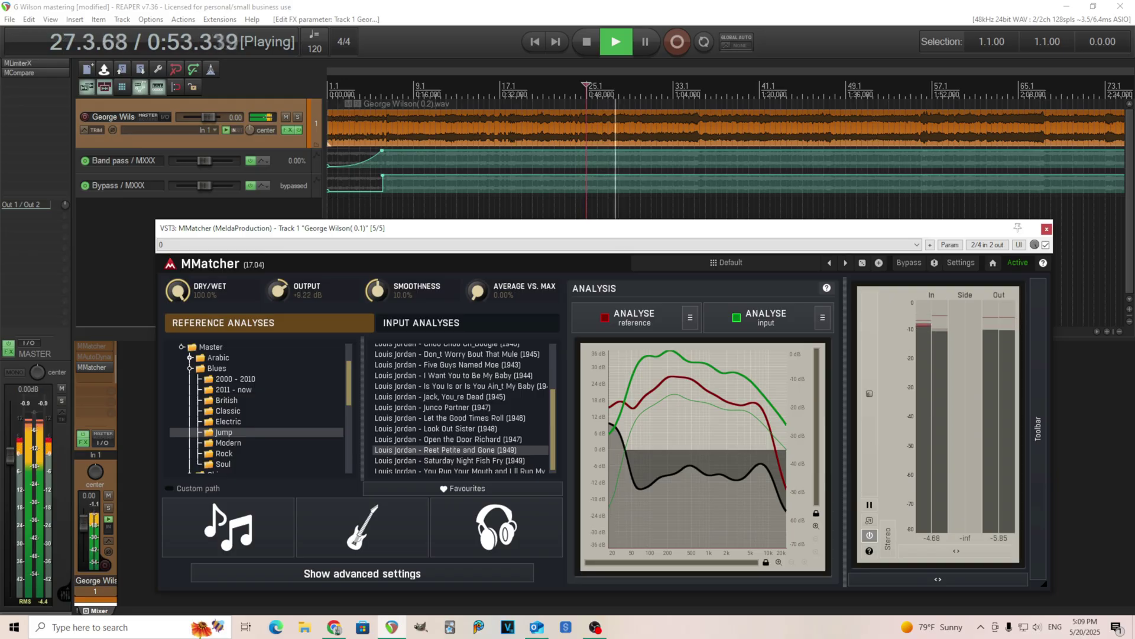
# - A/B the Reet Petite and Gone match against bypass, then stop playback
pyautogui.click(904, 267)
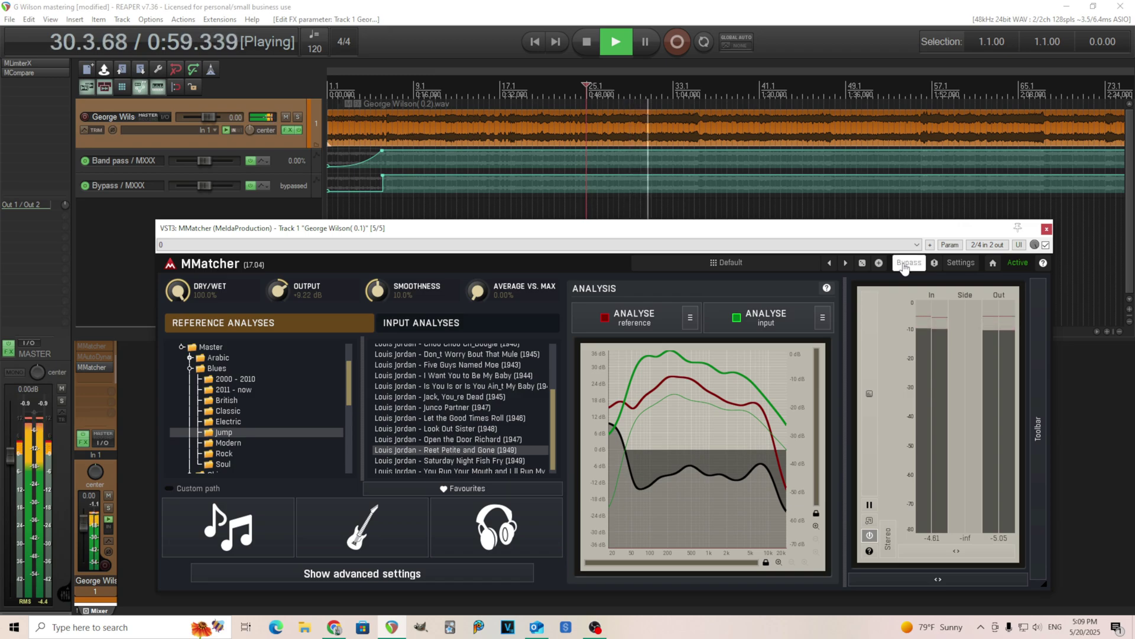
pyautogui.click(905, 267)
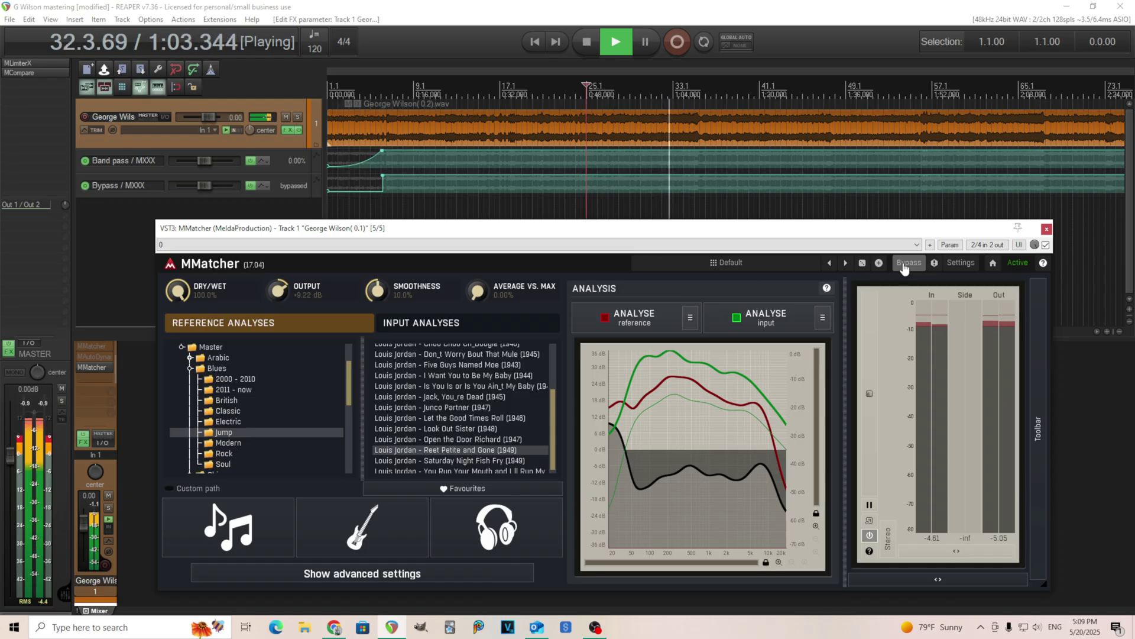
pyautogui.click(583, 49)
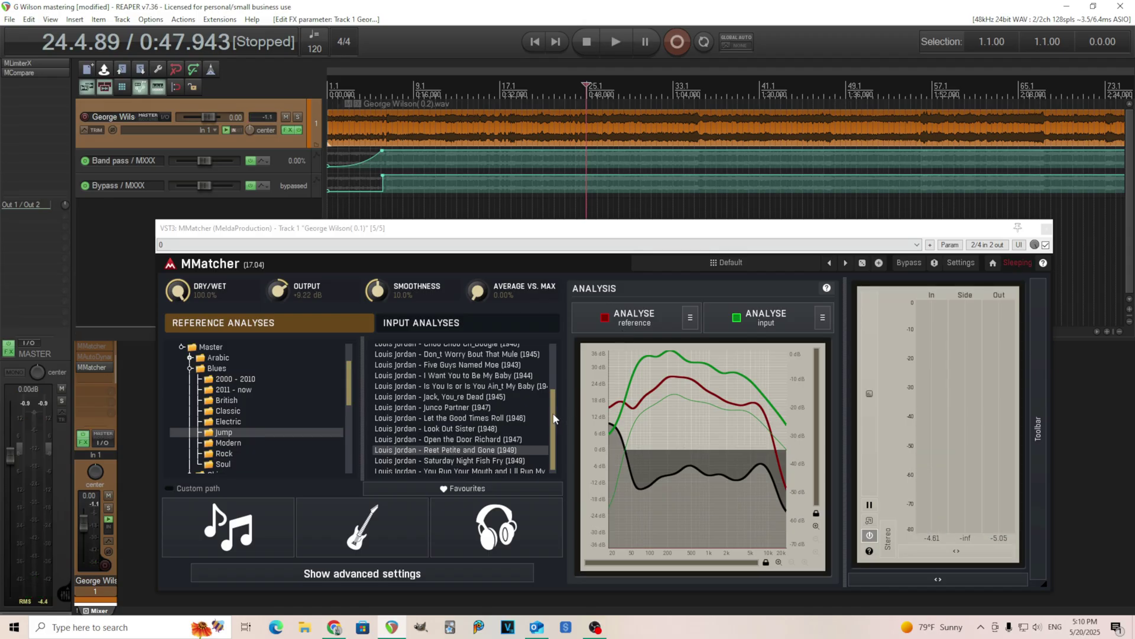
# - Choose Boogie Woogie Blue Plate (1941) as the reference, then show the Blues Soul analyses
pyautogui.moveTo(554, 418); pyautogui.dragTo(552, 357)
pyautogui.click(513, 370)
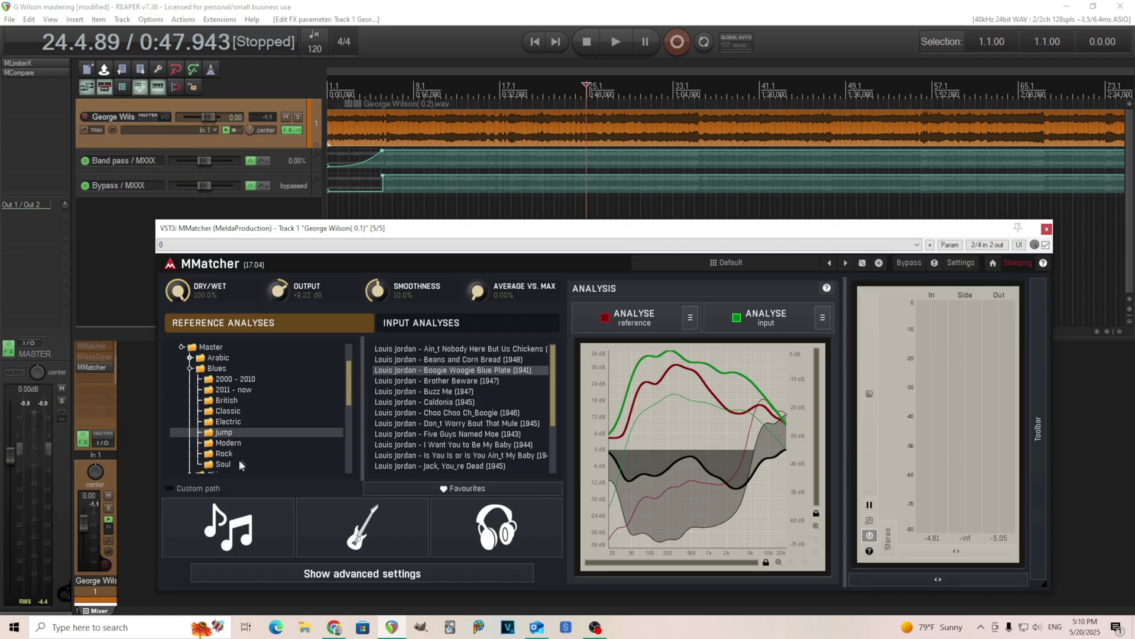
pyautogui.click(225, 464)
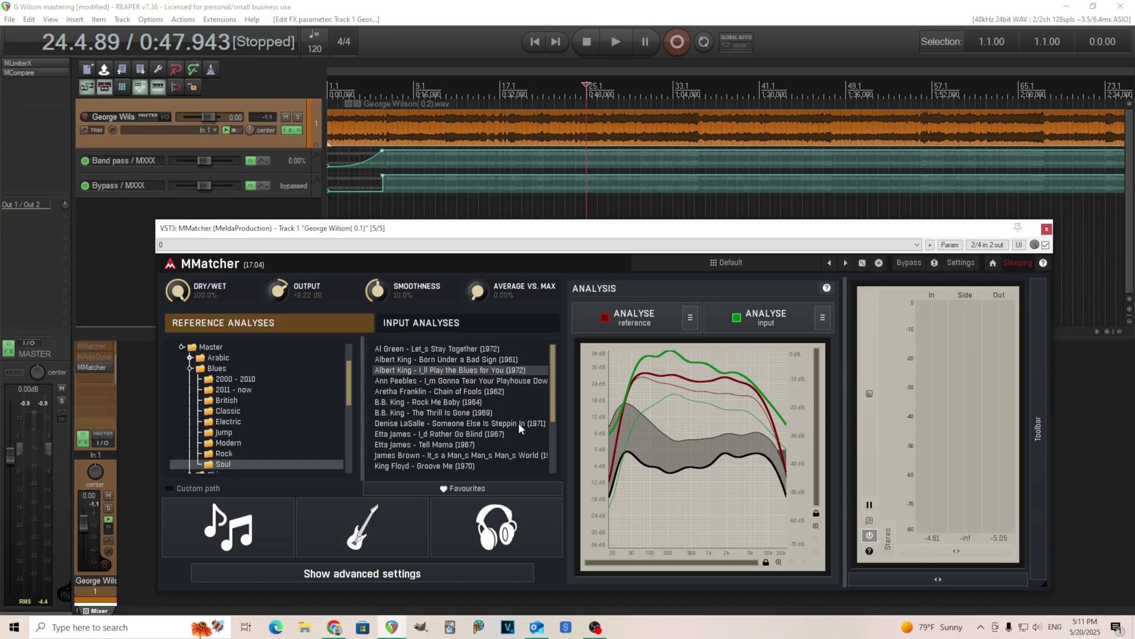
# - Choose Let's Stay Together (1972), reset output to 0 dB, play and raise output slightly
pyautogui.scroll(-3, 530, 426)
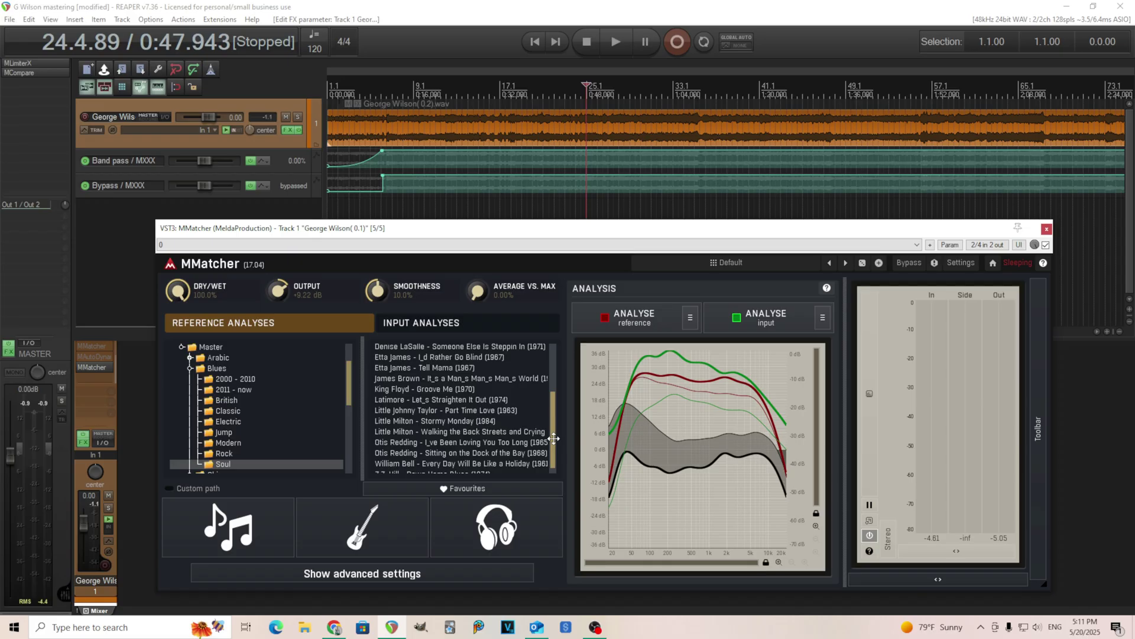
pyautogui.moveTo(554, 445); pyautogui.dragTo(556, 450)
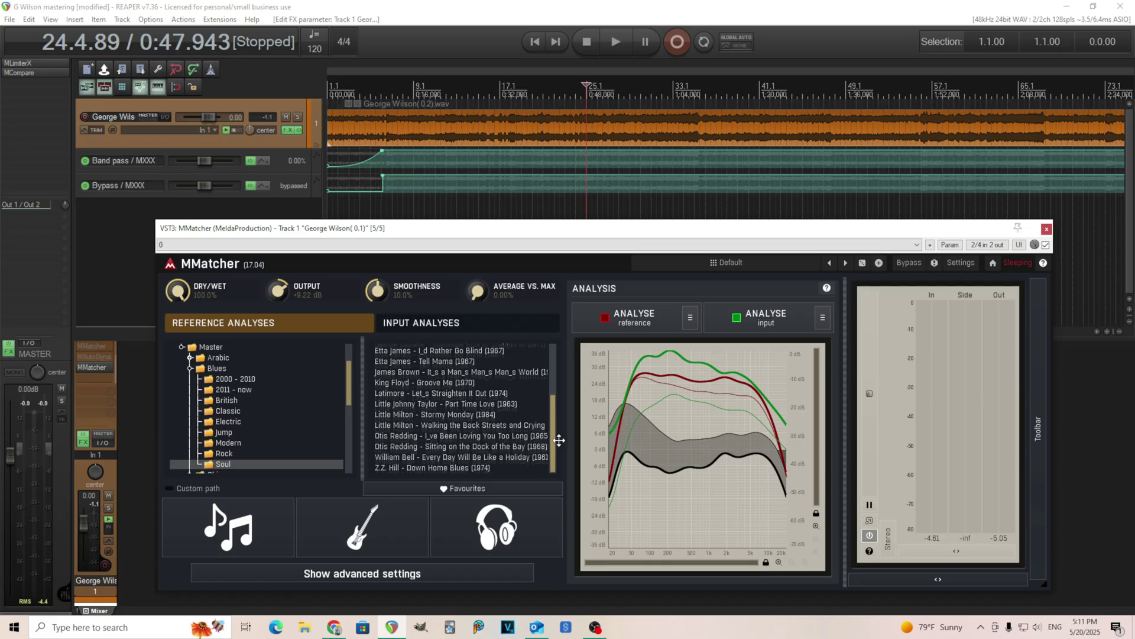
pyautogui.scroll(3, 557, 450)
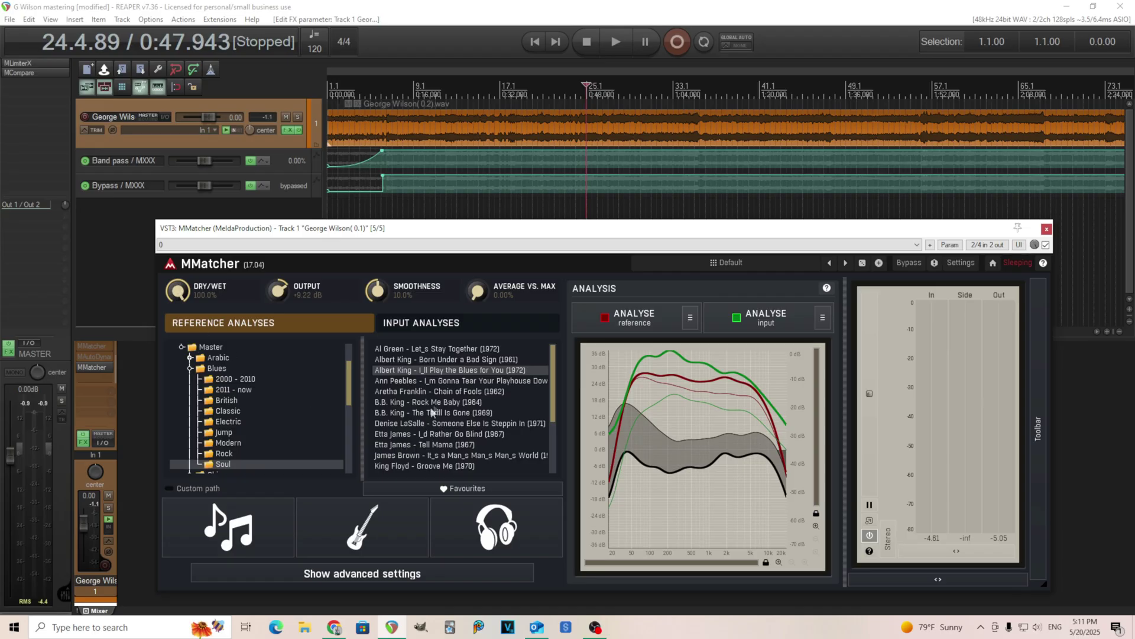
pyautogui.click(489, 351)
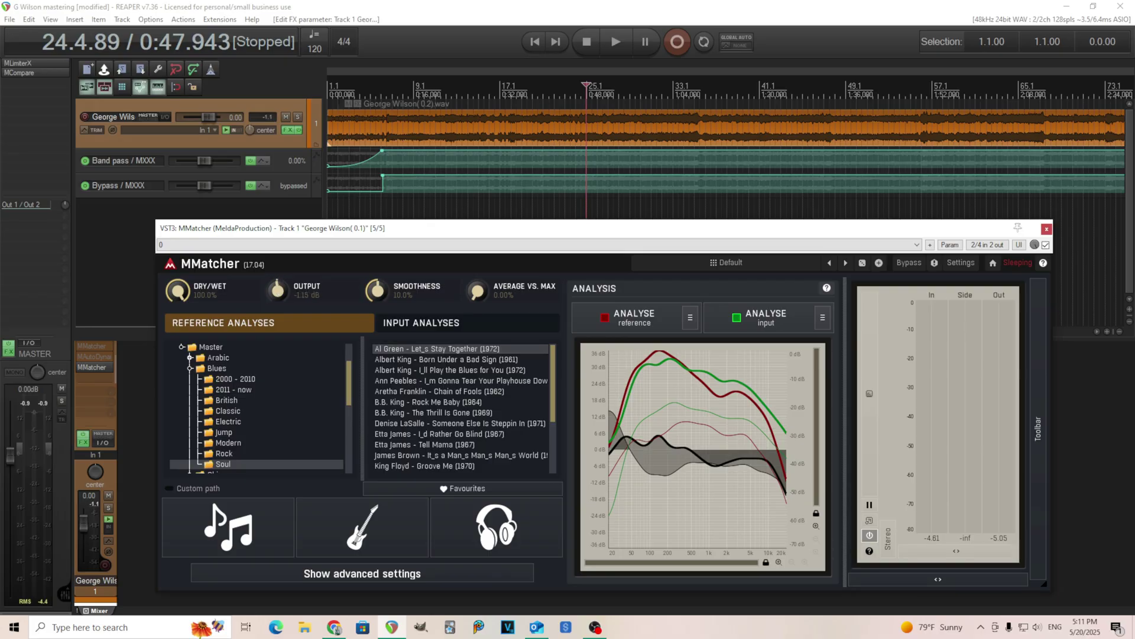
pyautogui.doubleClick(275, 290)
pyautogui.press('space')
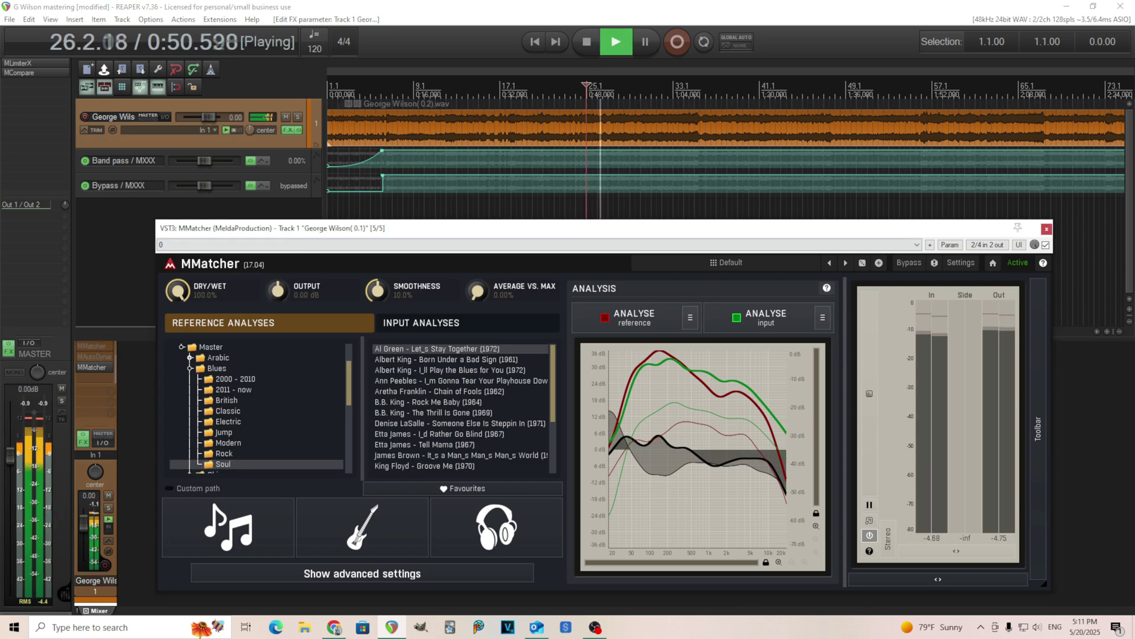
pyautogui.moveTo(275, 290); pyautogui.dragTo(275, 285)
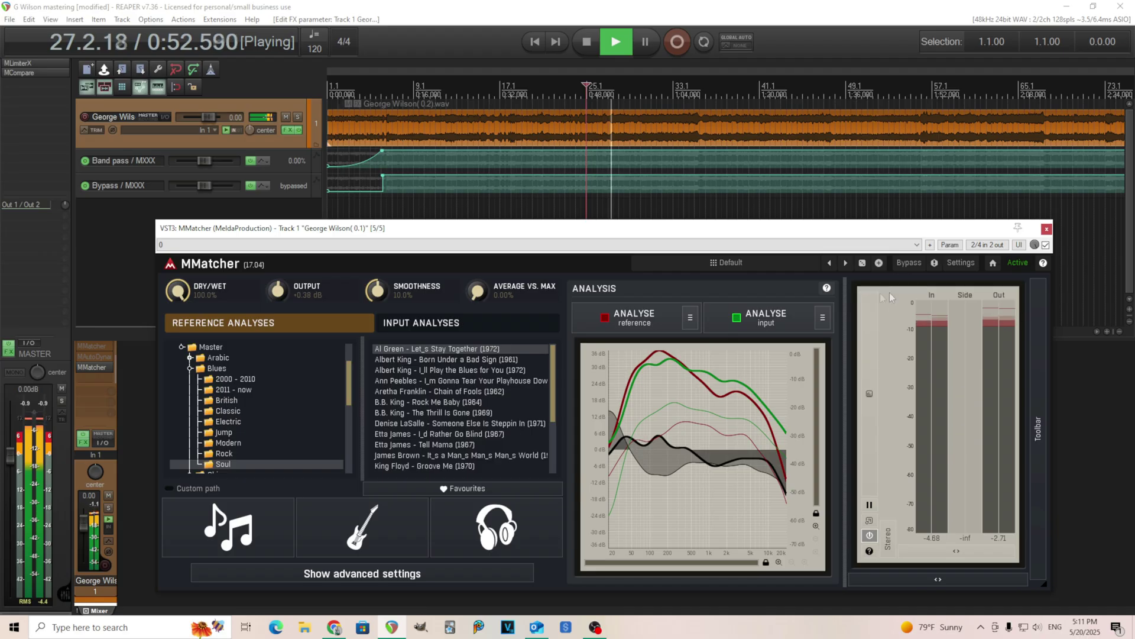
# - A/B with bypass, then audition I'll Play the Blues for You, Chain of Fools, and others
pyautogui.click(912, 267)
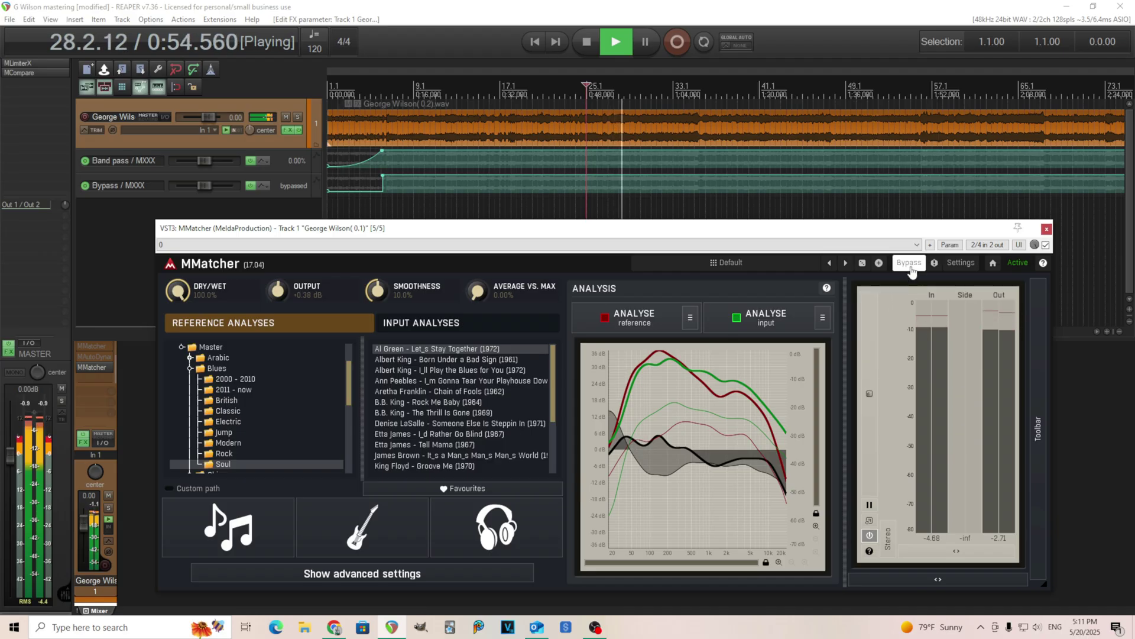
pyautogui.click(911, 268)
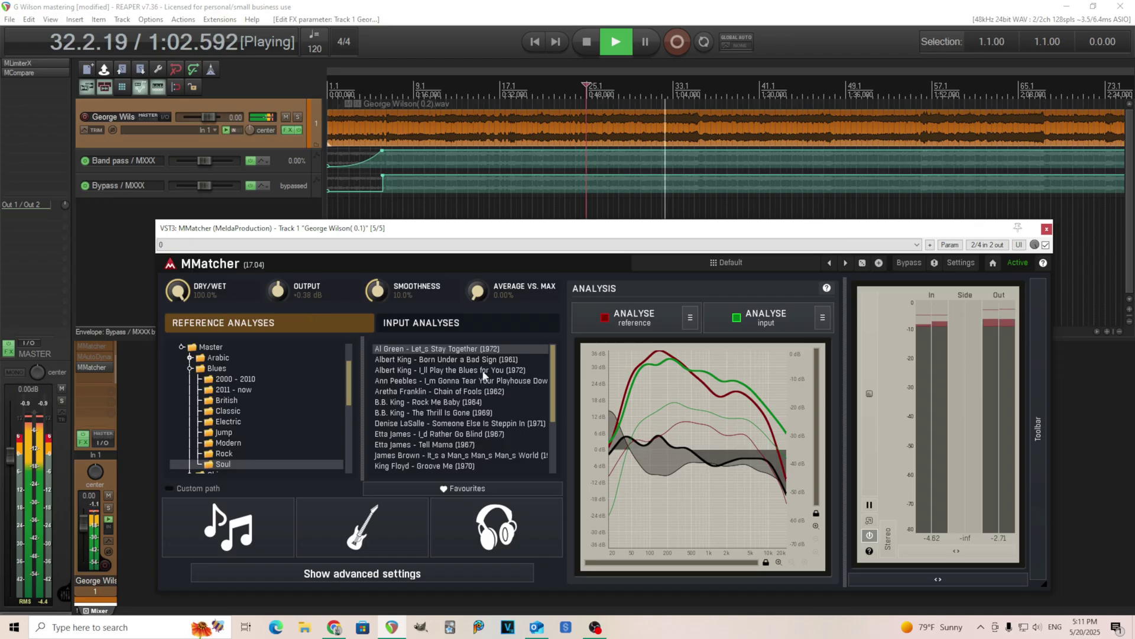
pyautogui.click(499, 372)
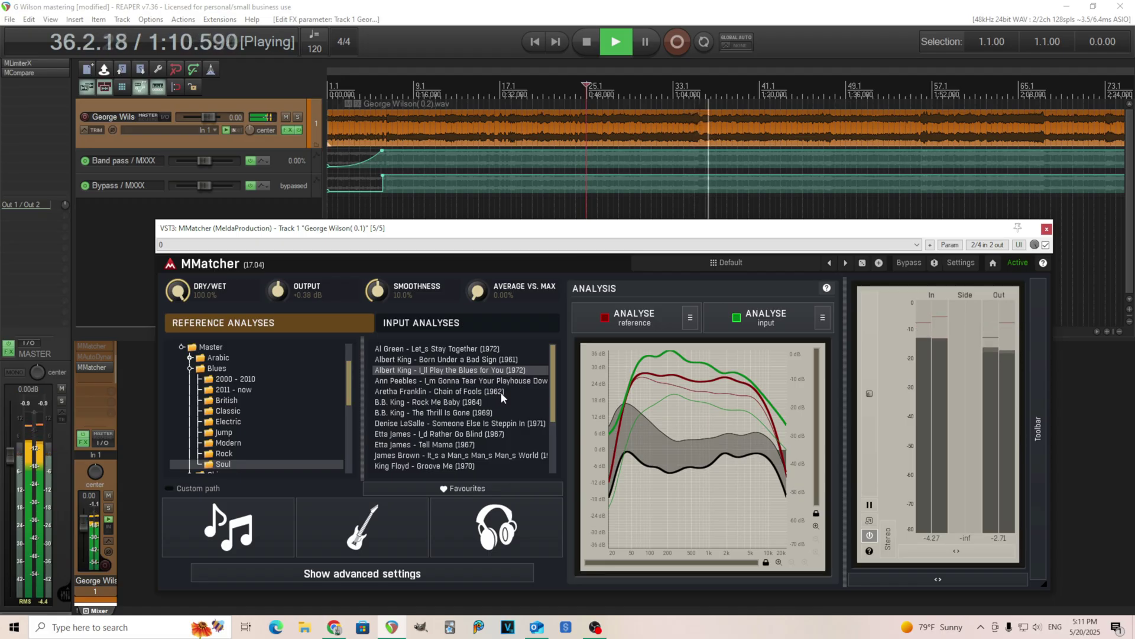
pyautogui.click(500, 392)
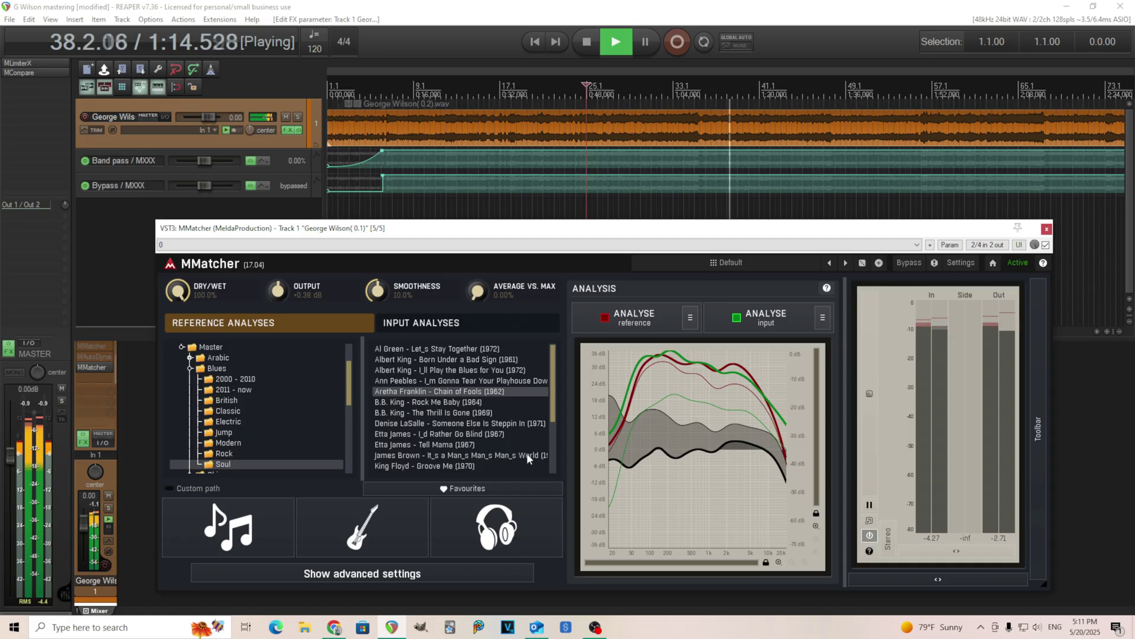
pyautogui.scroll(-1, 528, 458)
pyautogui.click(498, 413)
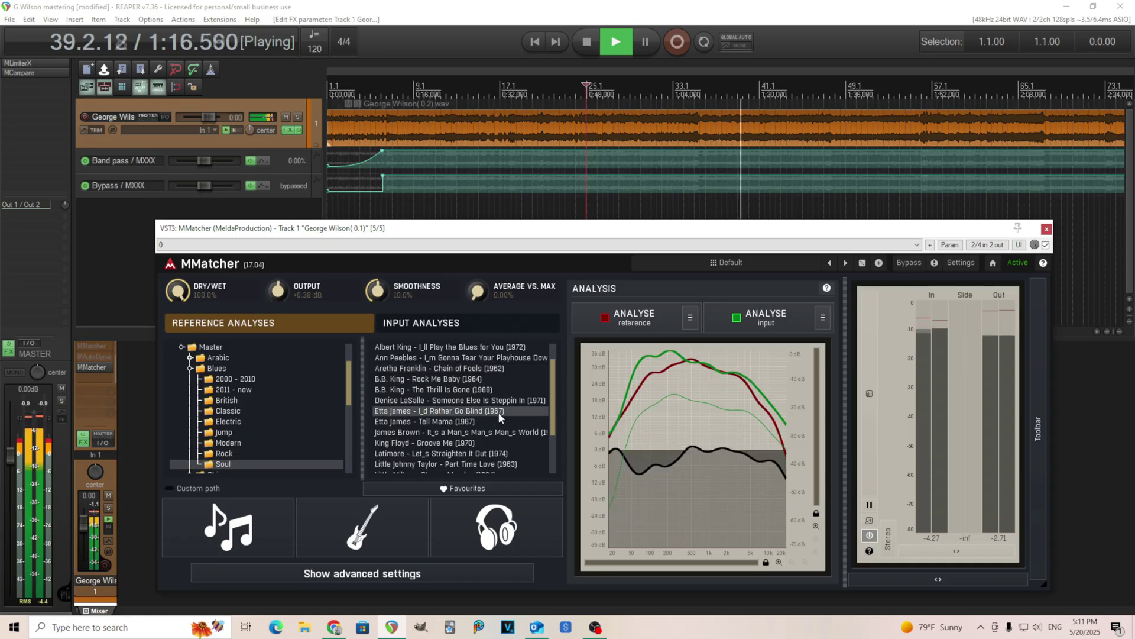
pyautogui.click(509, 401)
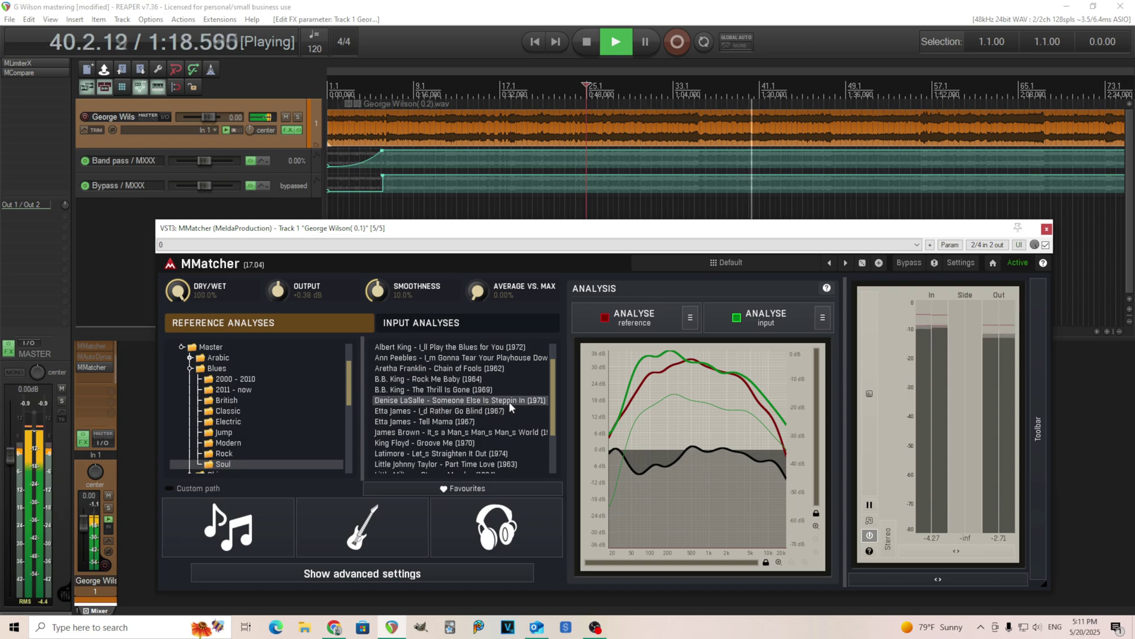
pyautogui.click(525, 434)
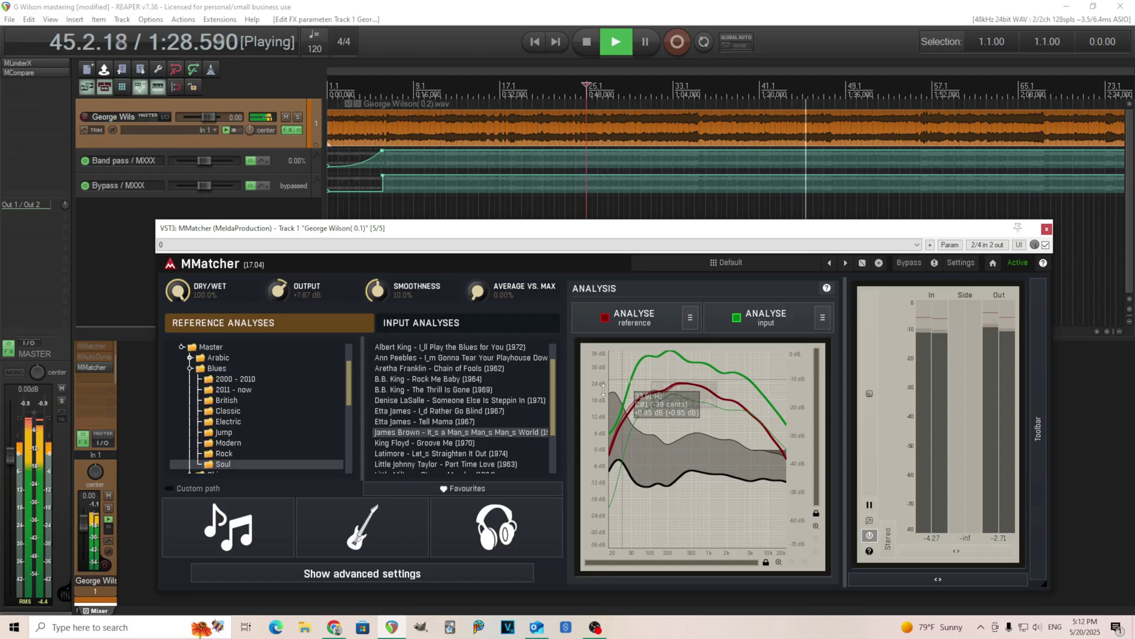
# - Try Part Time Love, then settle on Sitting on the Dock of the Bay and stop playback
pyautogui.click(491, 464)
pyautogui.moveTo(552, 431); pyautogui.dragTo(552, 473)
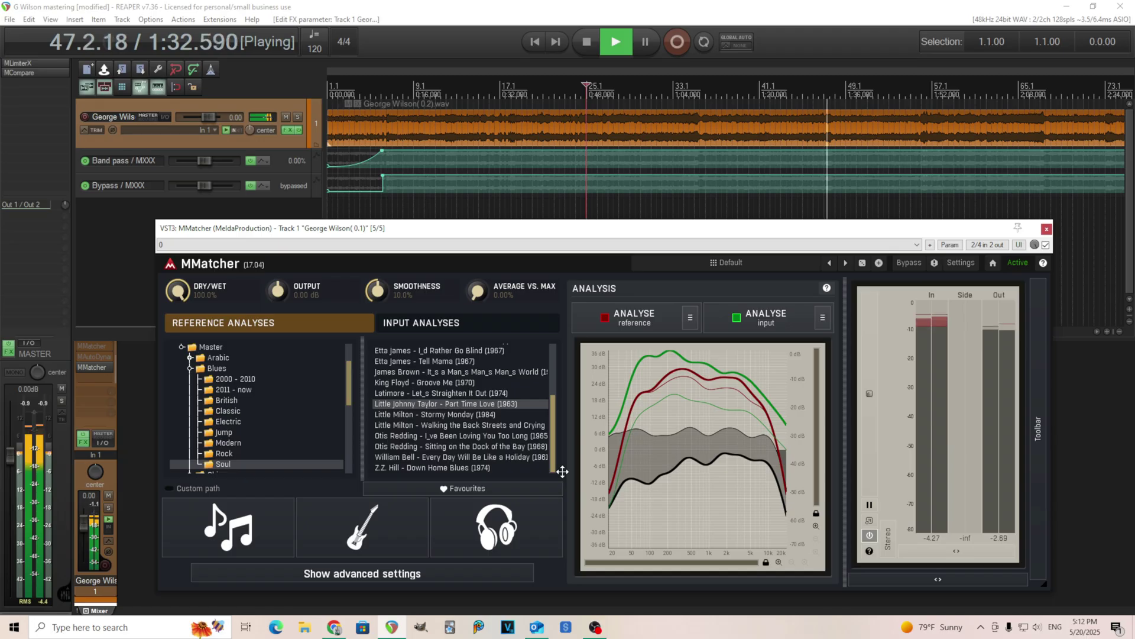
pyautogui.click(489, 438)
pyautogui.click(513, 448)
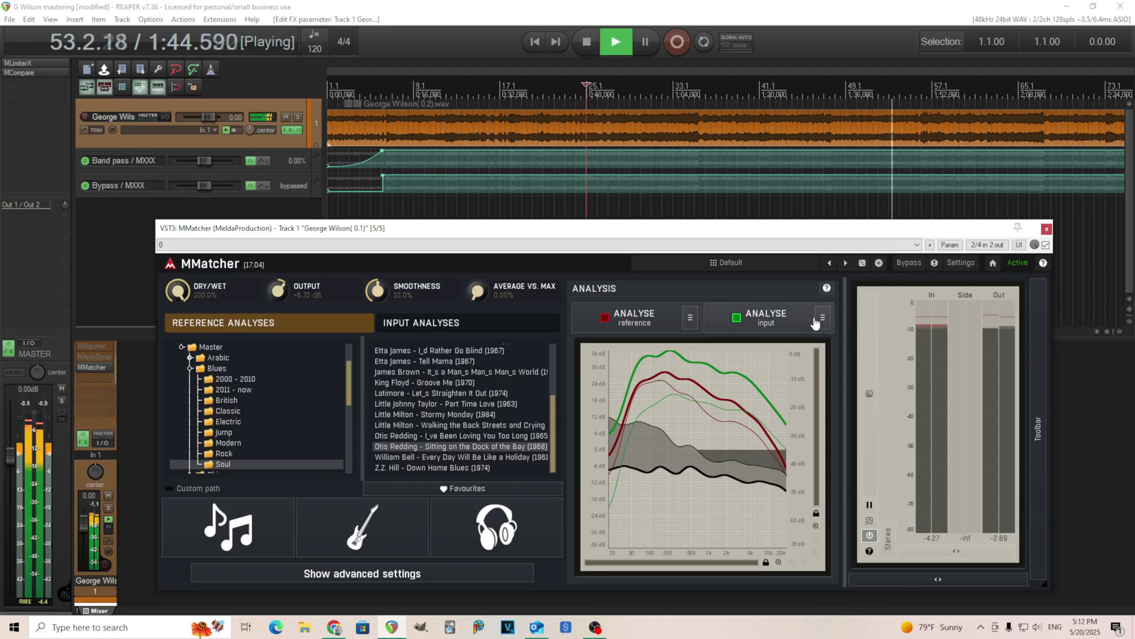
pyautogui.press('space')
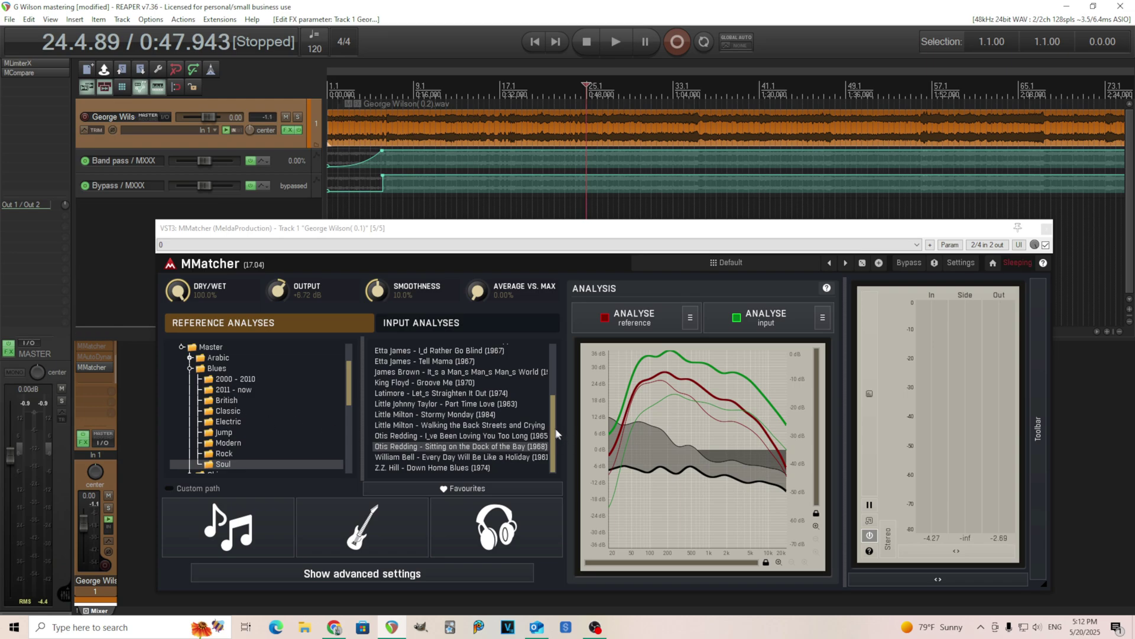
# - Turn off Minimum phase in MMatcher's advanced settings and close the panel
pyautogui.scroll(3, 415, 364)
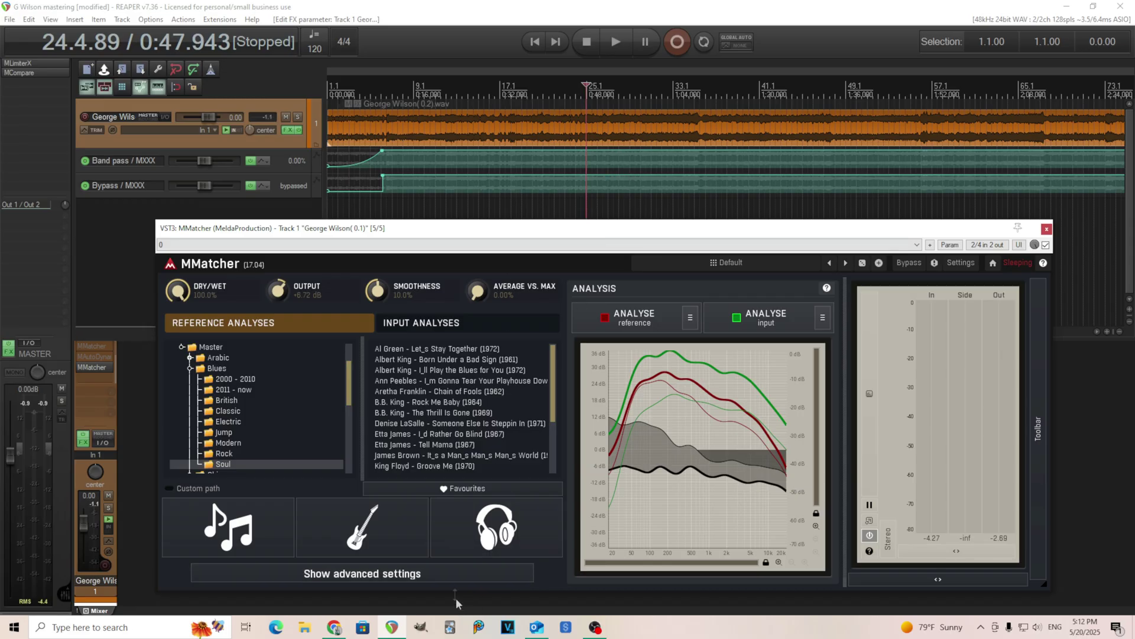
pyautogui.click(456, 579)
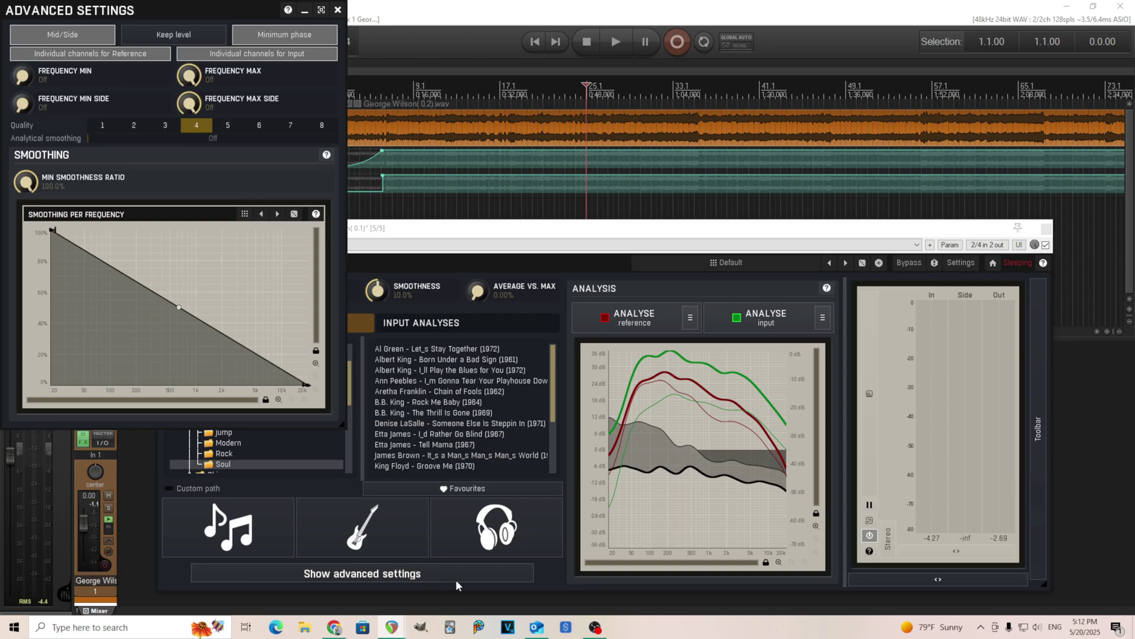
pyautogui.click(295, 34)
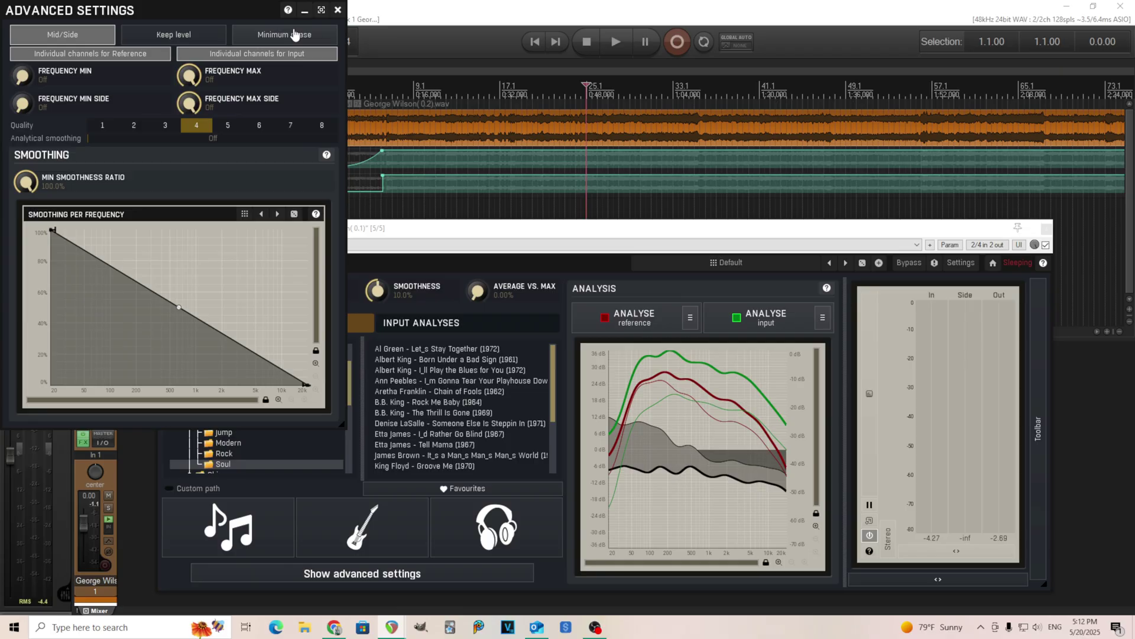
pyautogui.click(338, 10)
# - Close MMatcher, toggle bypass on the track's FX slots, and briefly view MAutoDynamicEq
pyautogui.click(1047, 229)
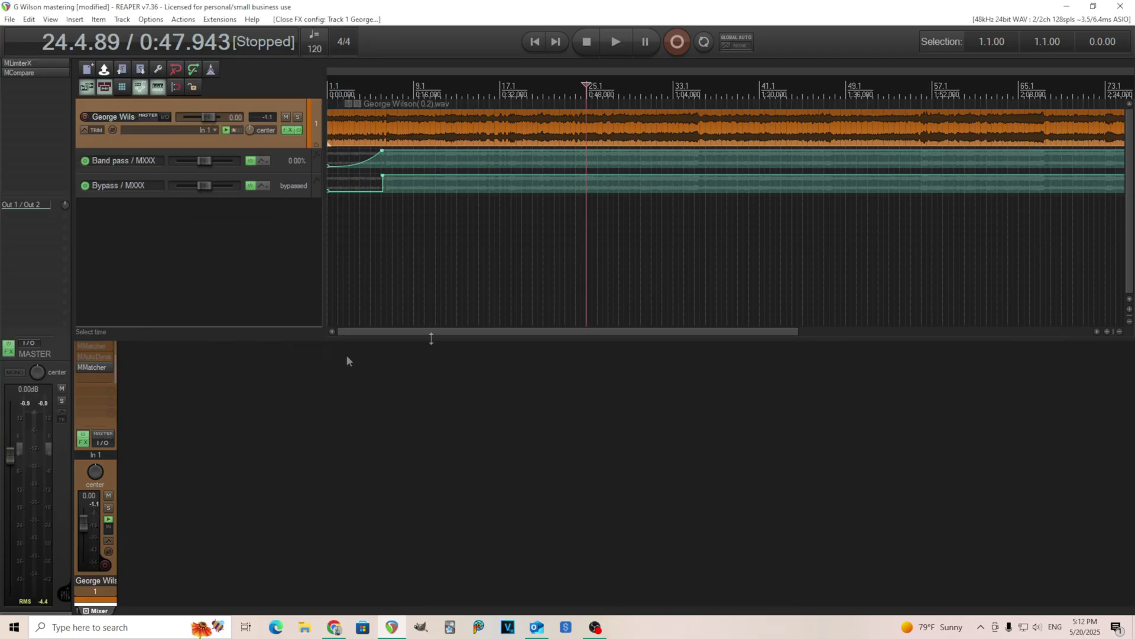
pyautogui.keyDown('shift'); pyautogui.click(100, 367); pyautogui.keyUp('shift')
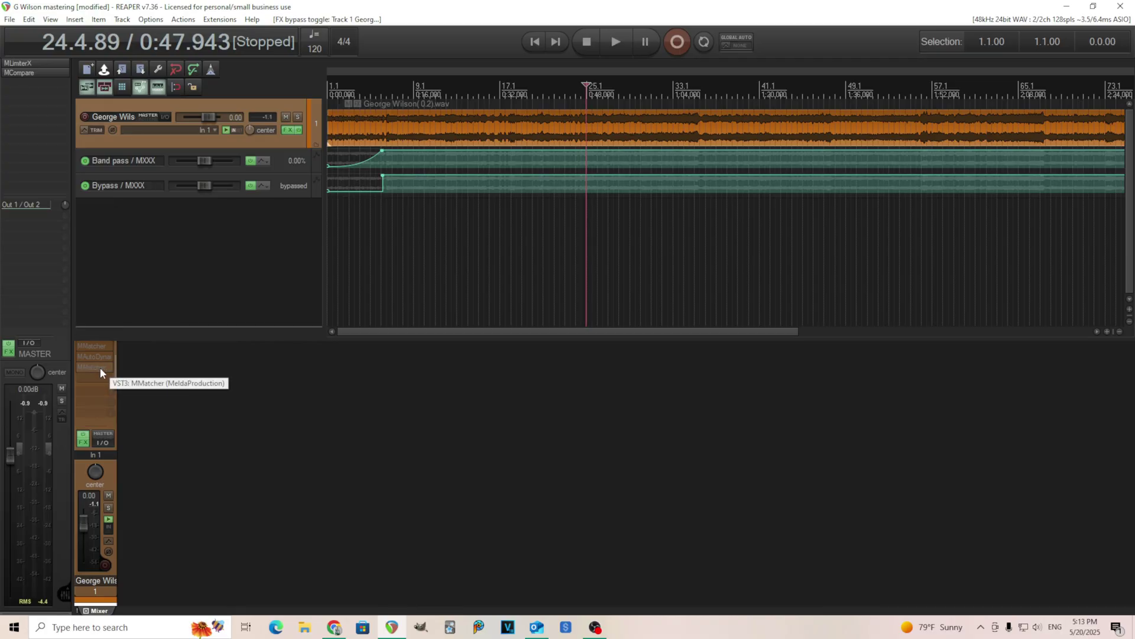
pyautogui.keyDown('shift'); pyautogui.click(97, 357); pyautogui.keyUp('shift')
pyautogui.keyDown('shift'); pyautogui.click(97, 346); pyautogui.keyUp('shift')
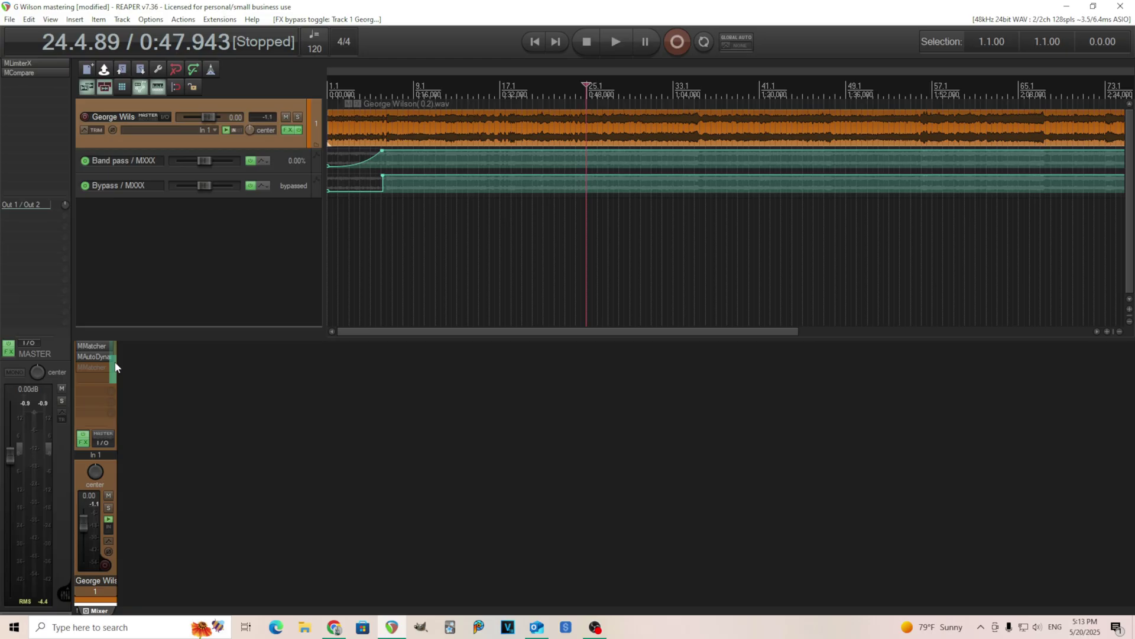
pyautogui.scroll(2, 103, 379)
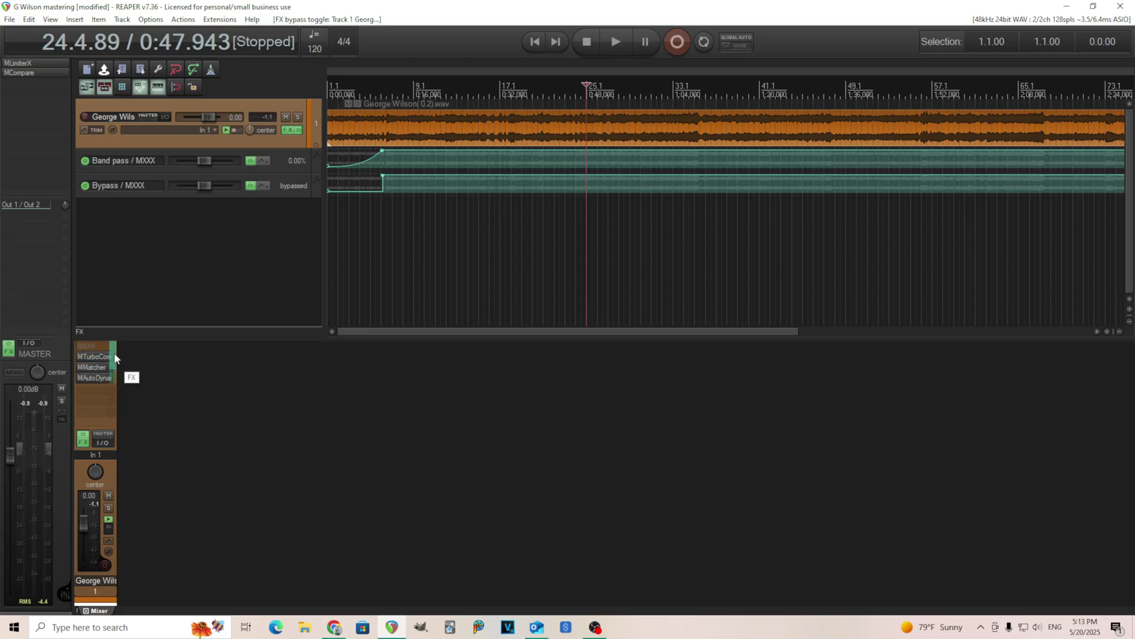
pyautogui.click(96, 378)
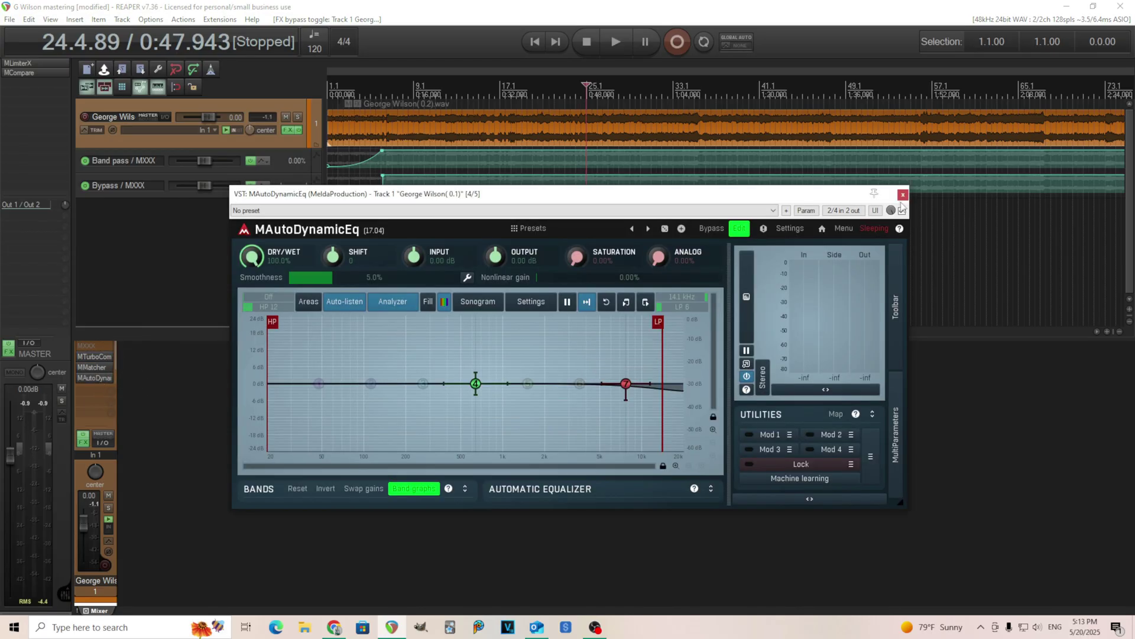
pyautogui.click(903, 195)
# - Reopen MMatcher, move its window down and widen the analyses list for full titles
pyautogui.click(94, 367)
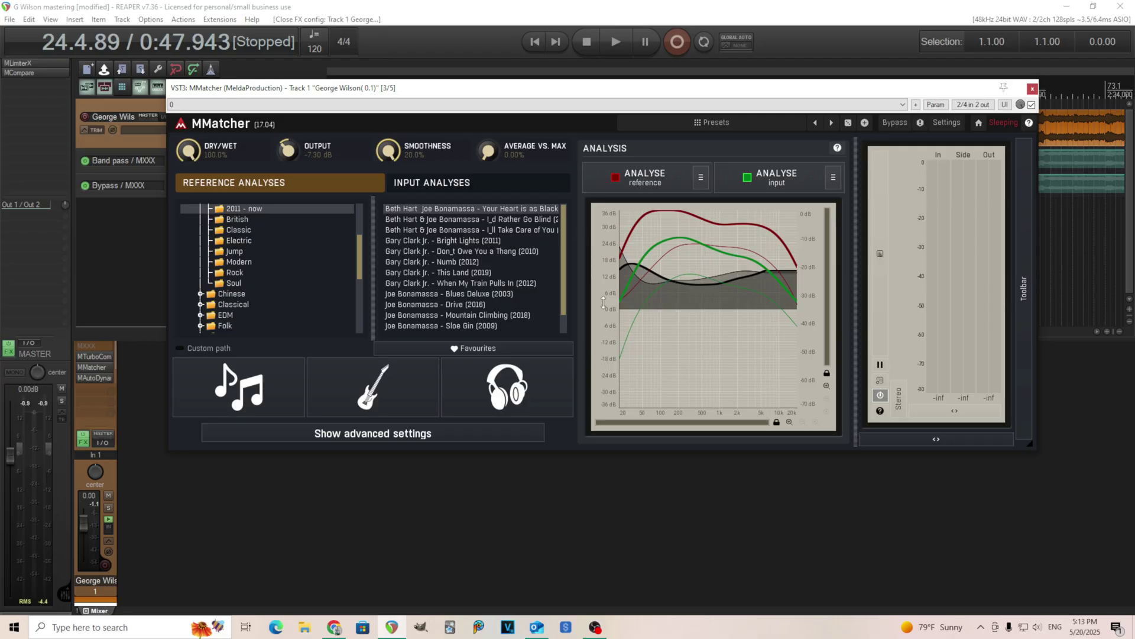
pyautogui.moveTo(610, 94); pyautogui.dragTo(640, 225)
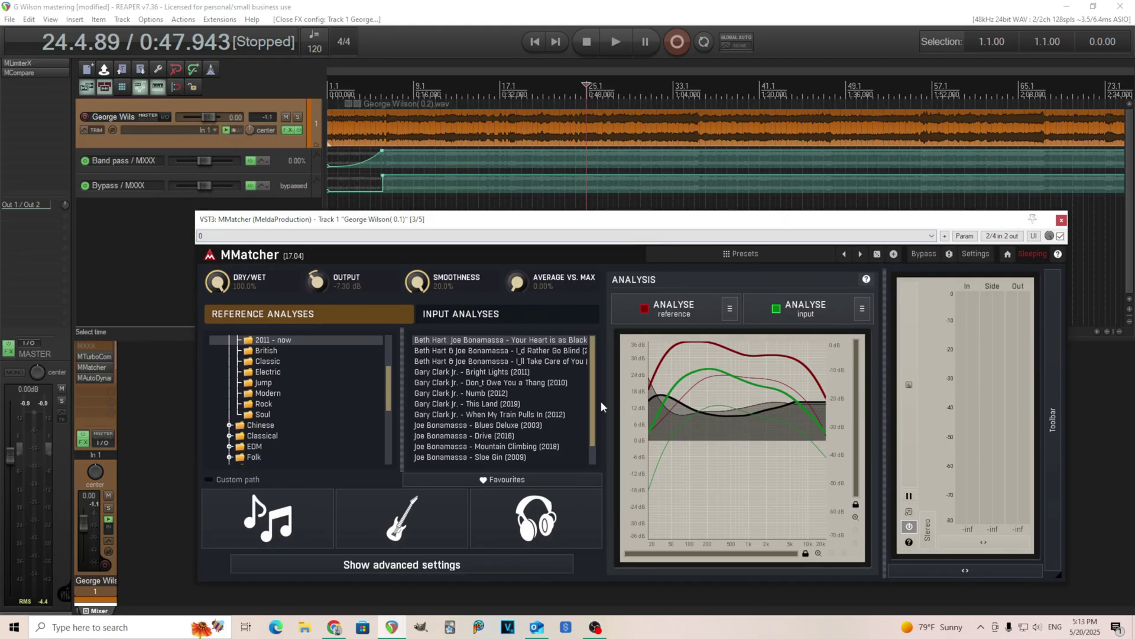
pyautogui.moveTo(403, 385); pyautogui.dragTo(379, 380)
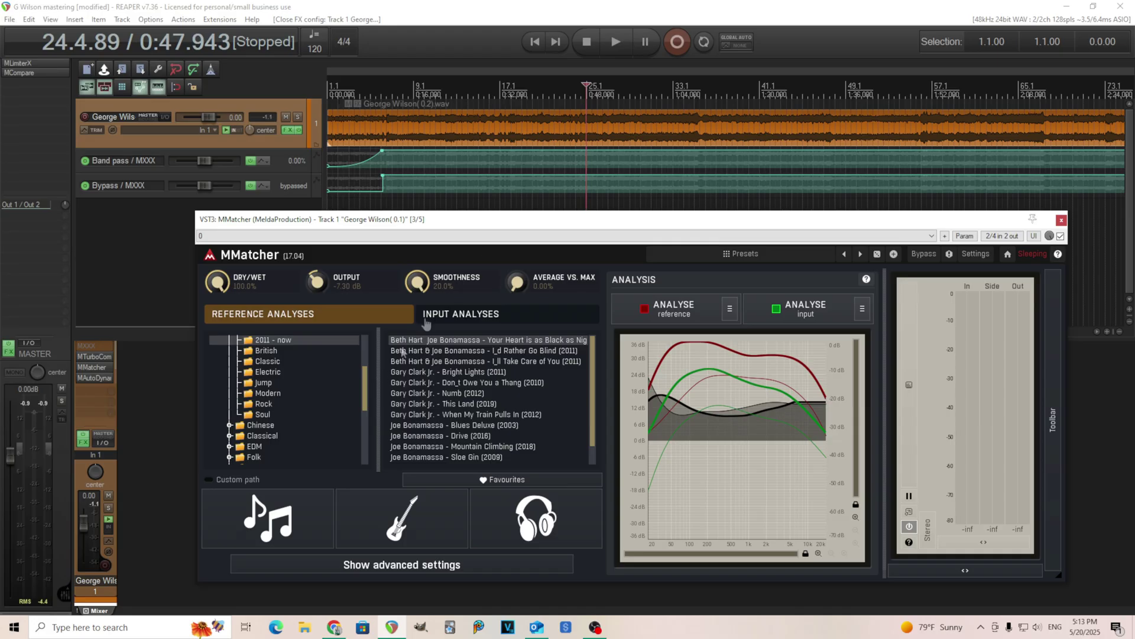
# - A/B the matched song against bypass twice during playback, stop, and show advanced settings
pyautogui.click(616, 42)
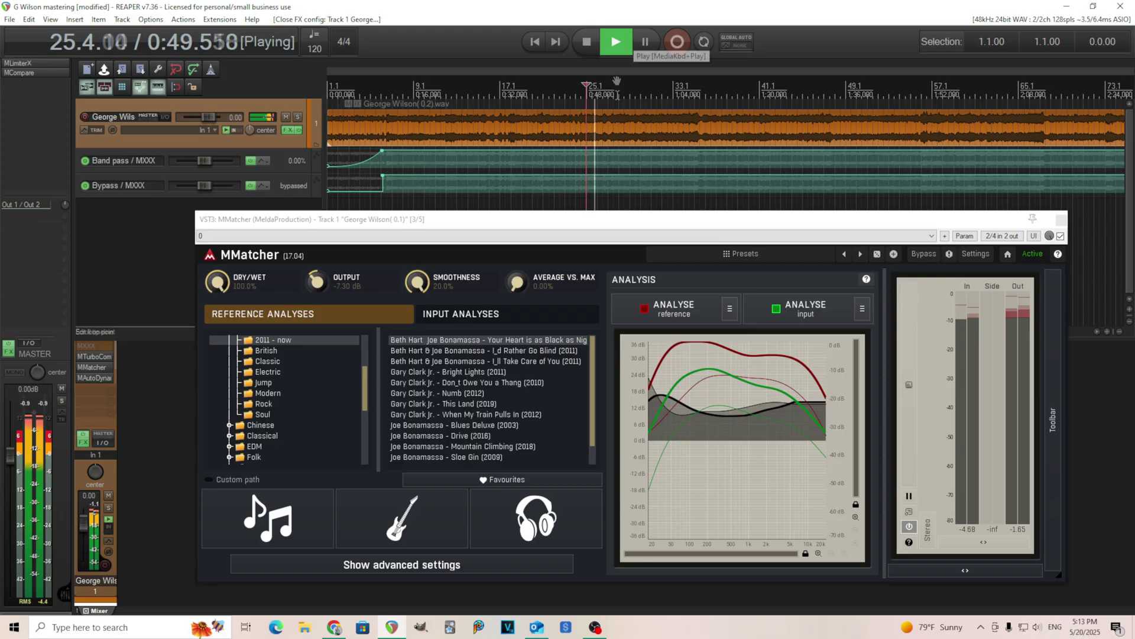
pyautogui.click(920, 258)
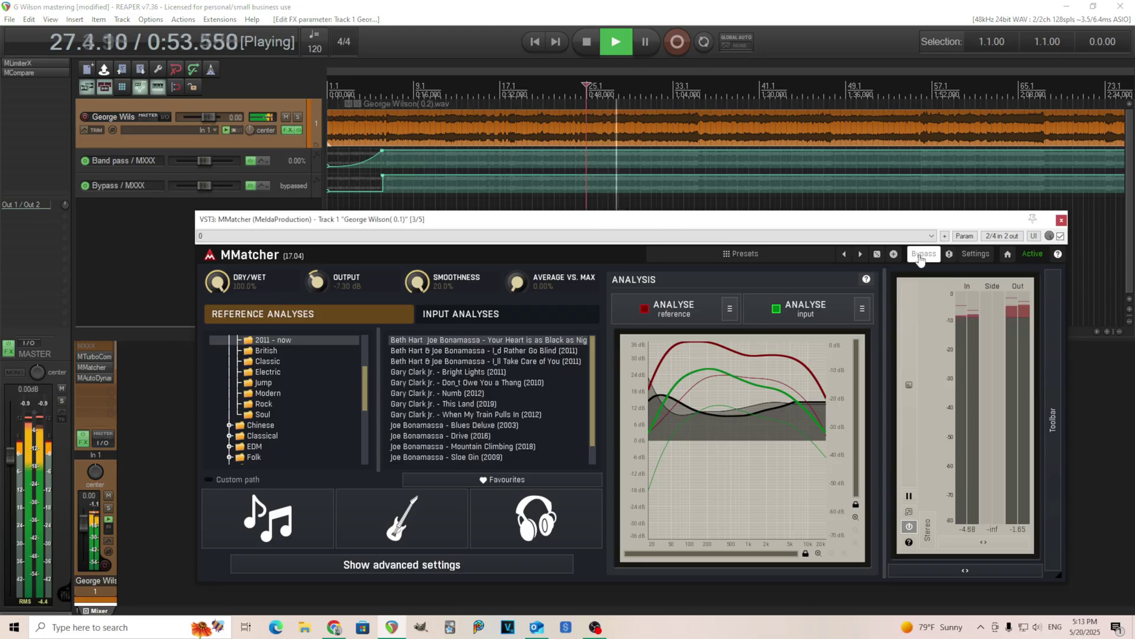
pyautogui.click(921, 259)
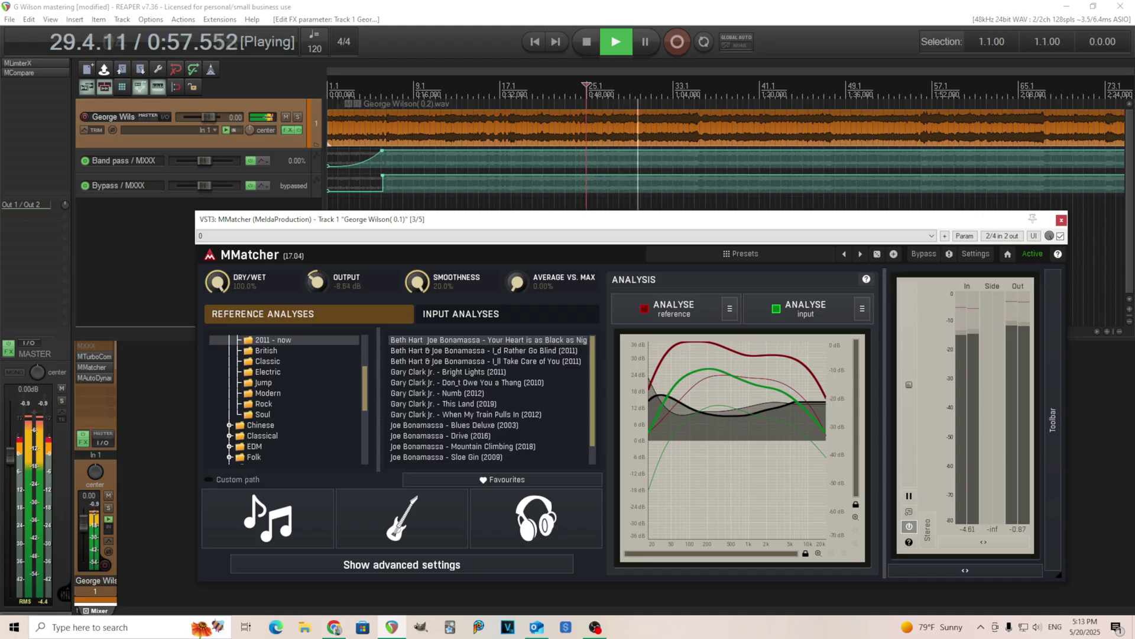
pyautogui.click(921, 258)
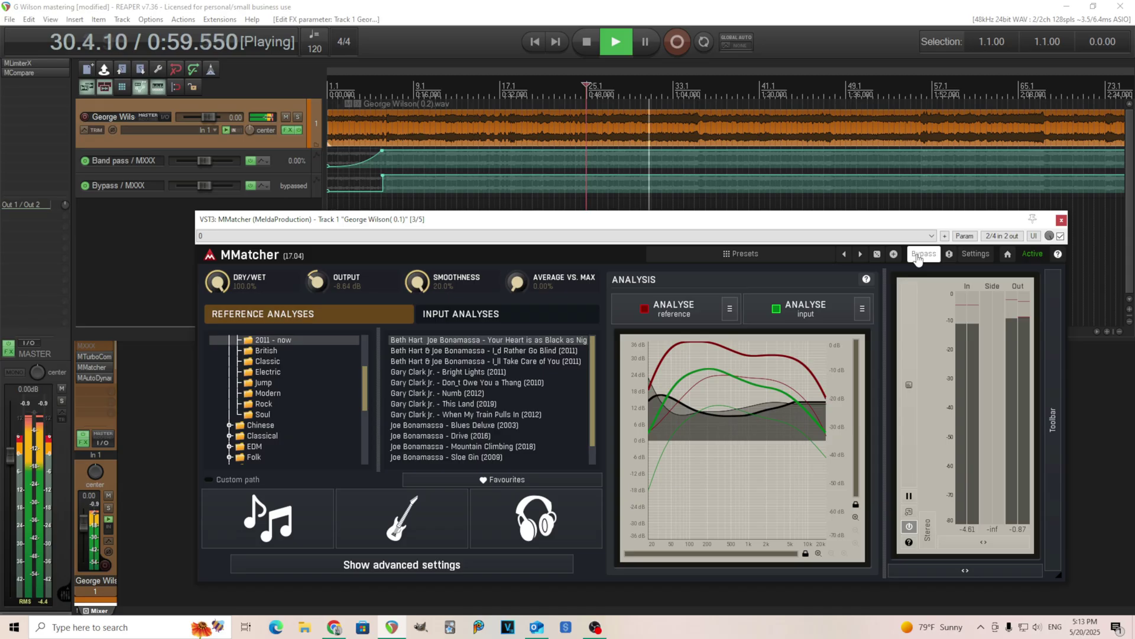
pyautogui.click(917, 258)
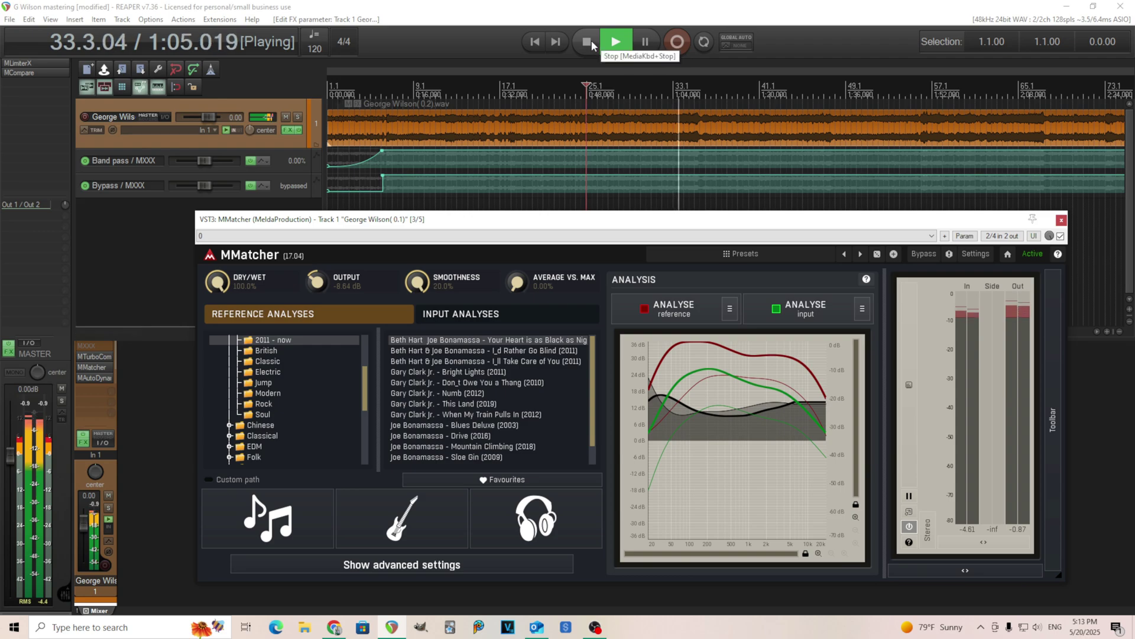
pyautogui.click(588, 52)
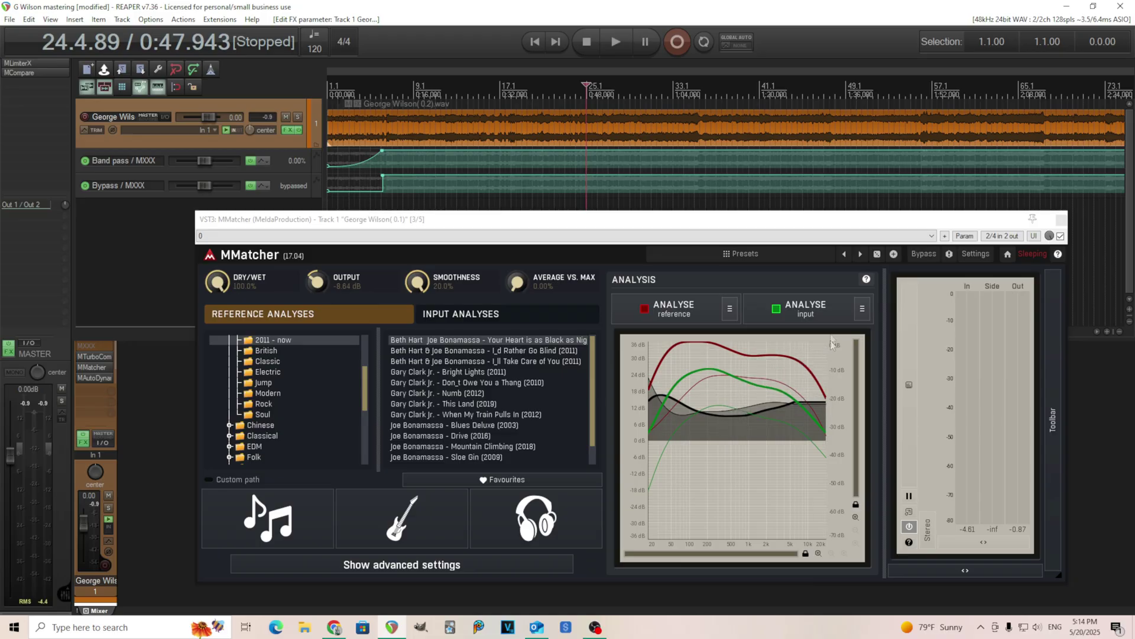
pyautogui.click(456, 567)
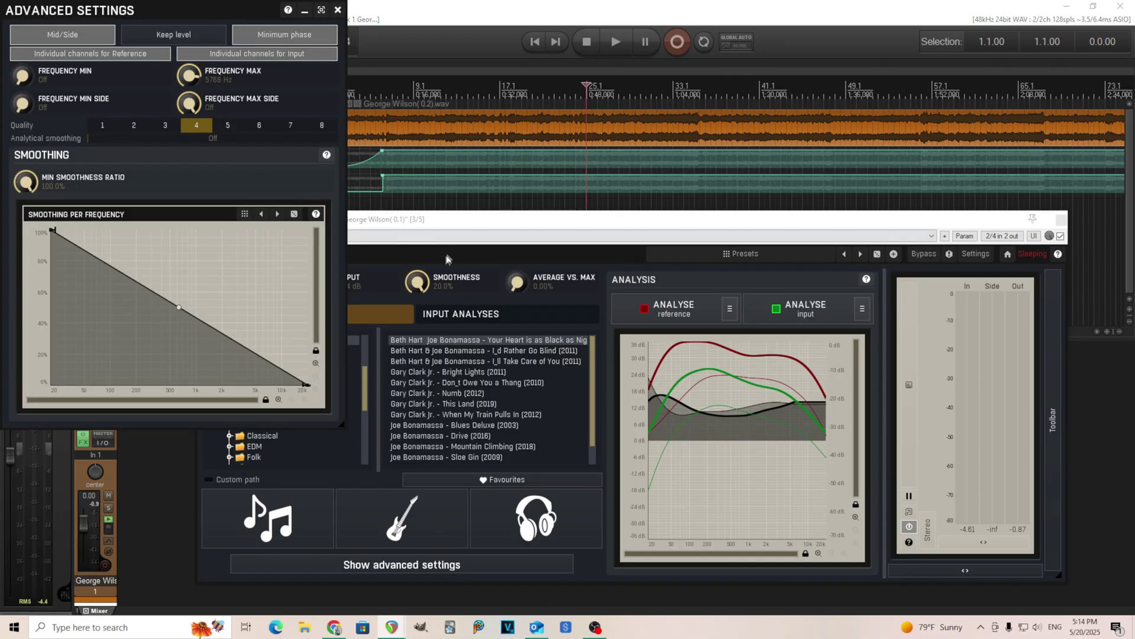
# - Cap MMatcher's upper matching frequency at 5309 Hz, trying then clearing a ~38 Hz lower limit
pyautogui.moveTo(110, 10); pyautogui.dragTo(136, 55)
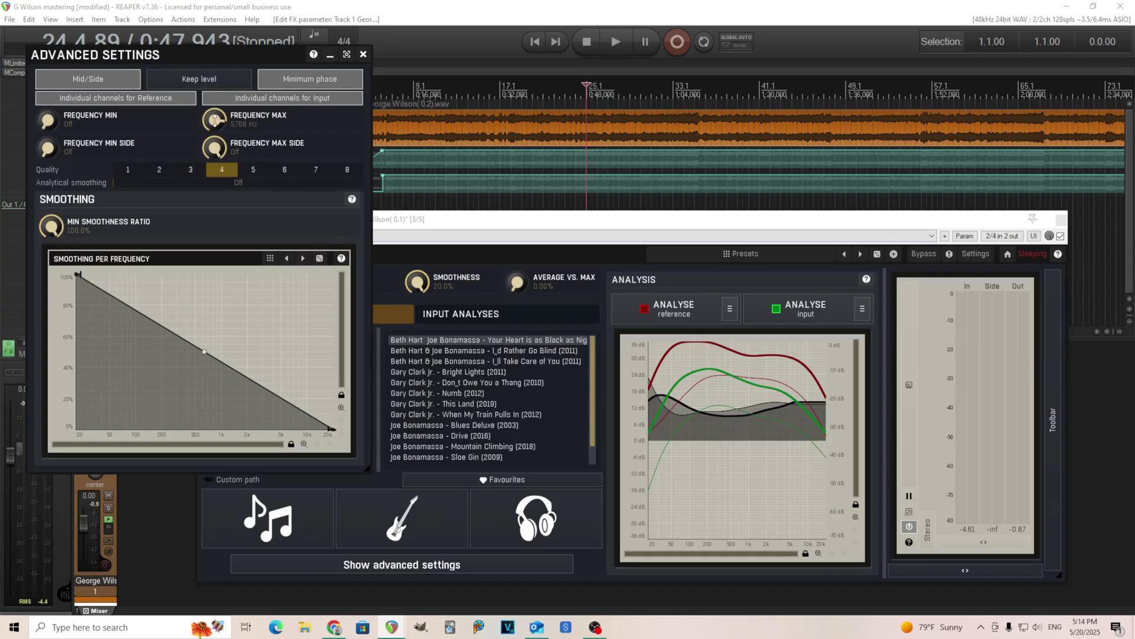
pyautogui.doubleClick(214, 120)
pyautogui.moveTo(214, 120); pyautogui.dragTo(214, 110)
pyautogui.moveTo(47, 120); pyautogui.dragTo(47, 108)
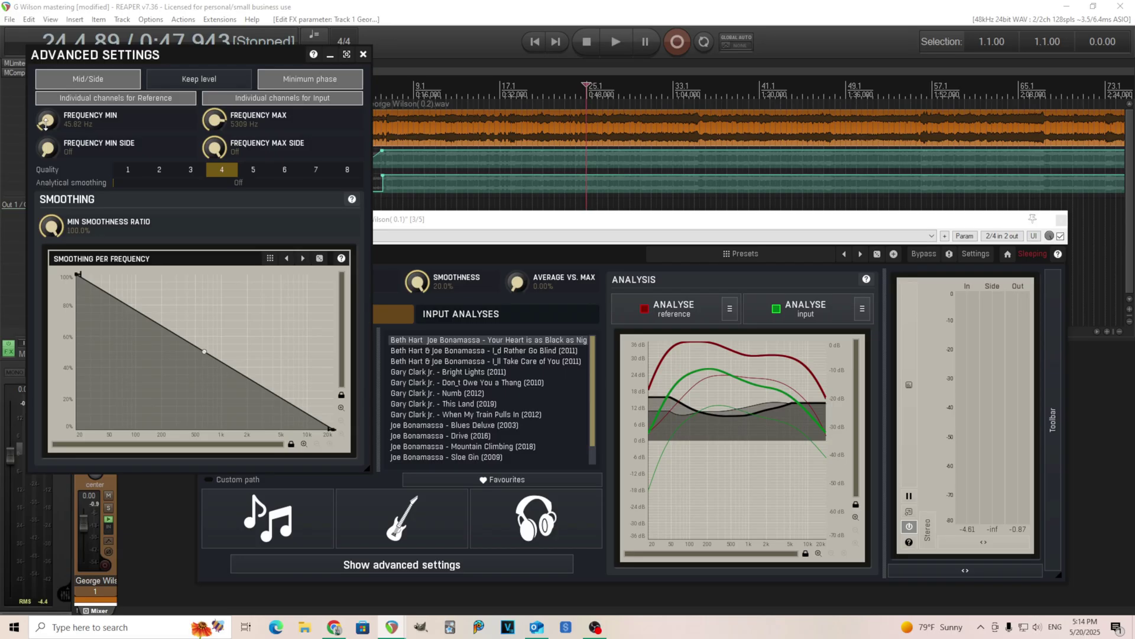
pyautogui.doubleClick(46, 123)
pyautogui.click(363, 55)
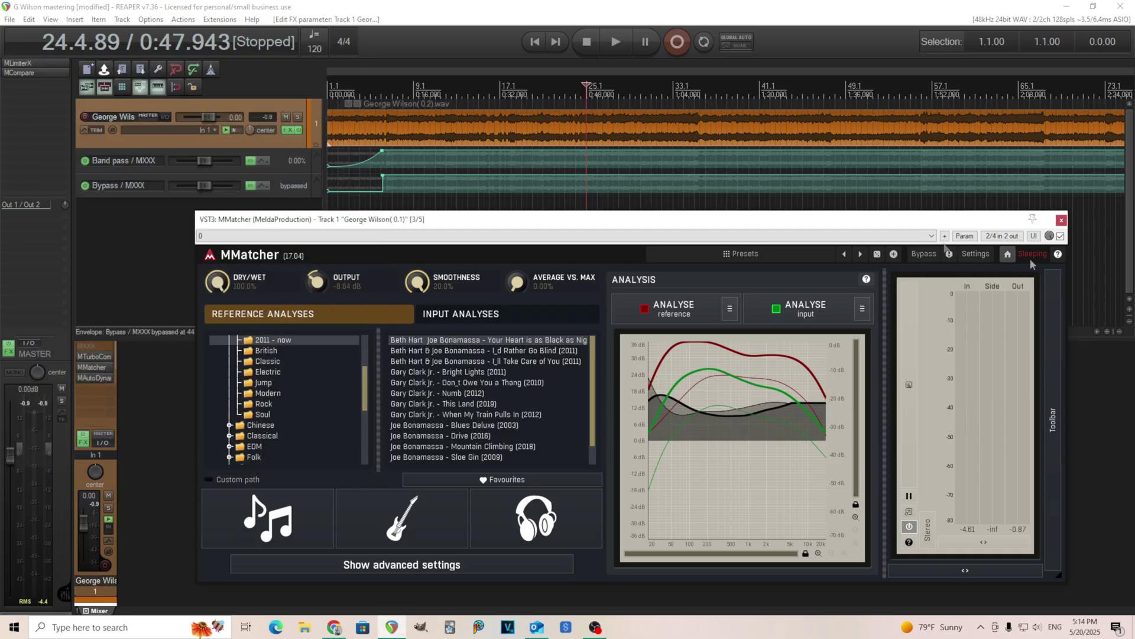
# - Watch the master MLimiterX during playback from around 1:06, then stop playback
pyautogui.click(1063, 220)
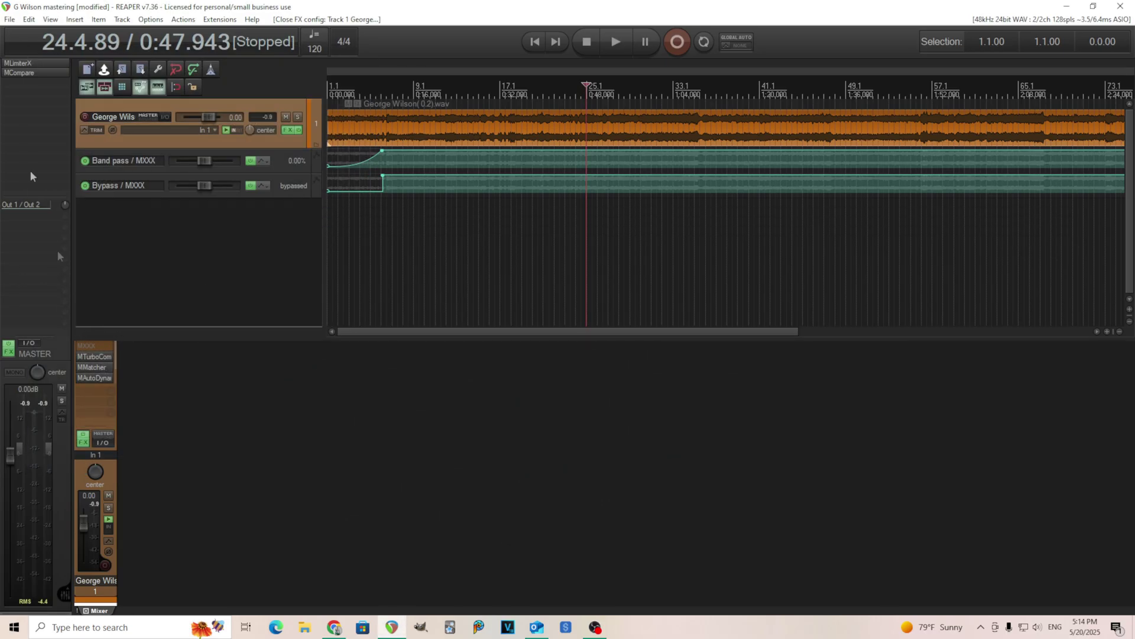
pyautogui.click(30, 63)
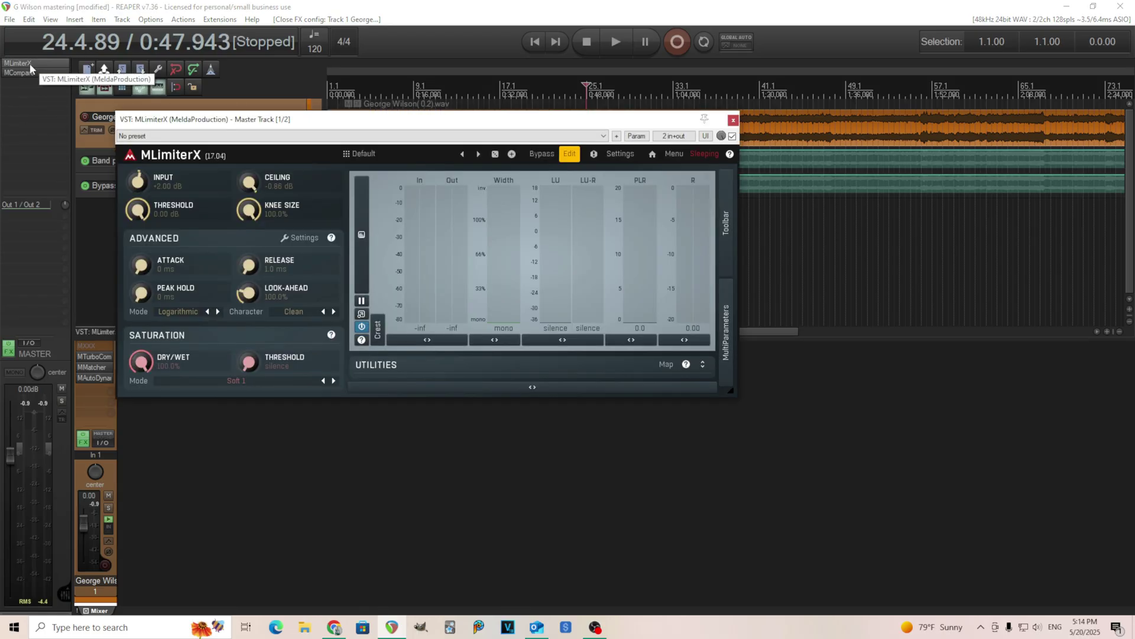
pyautogui.moveTo(576, 127); pyautogui.dragTo(638, 232)
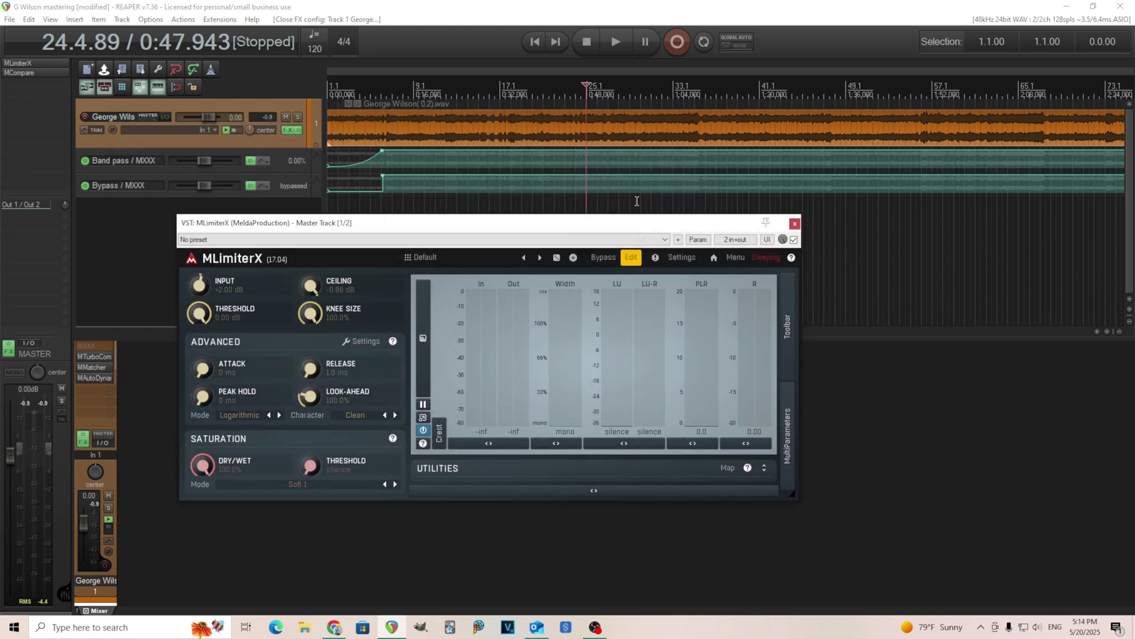
pyautogui.click(615, 41)
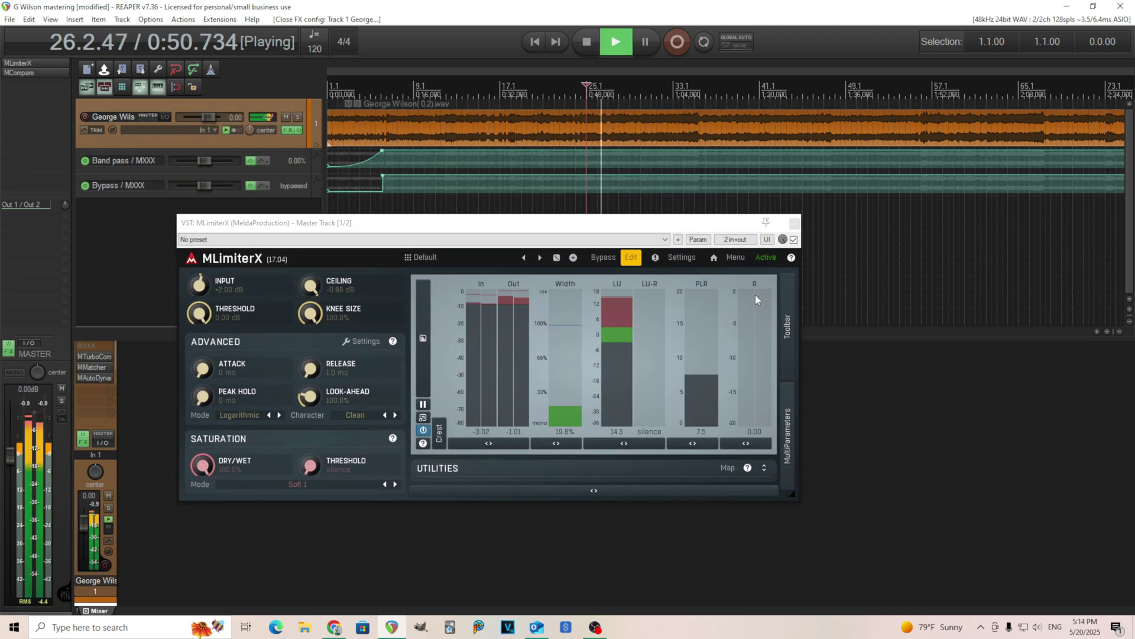
pyautogui.click(684, 207)
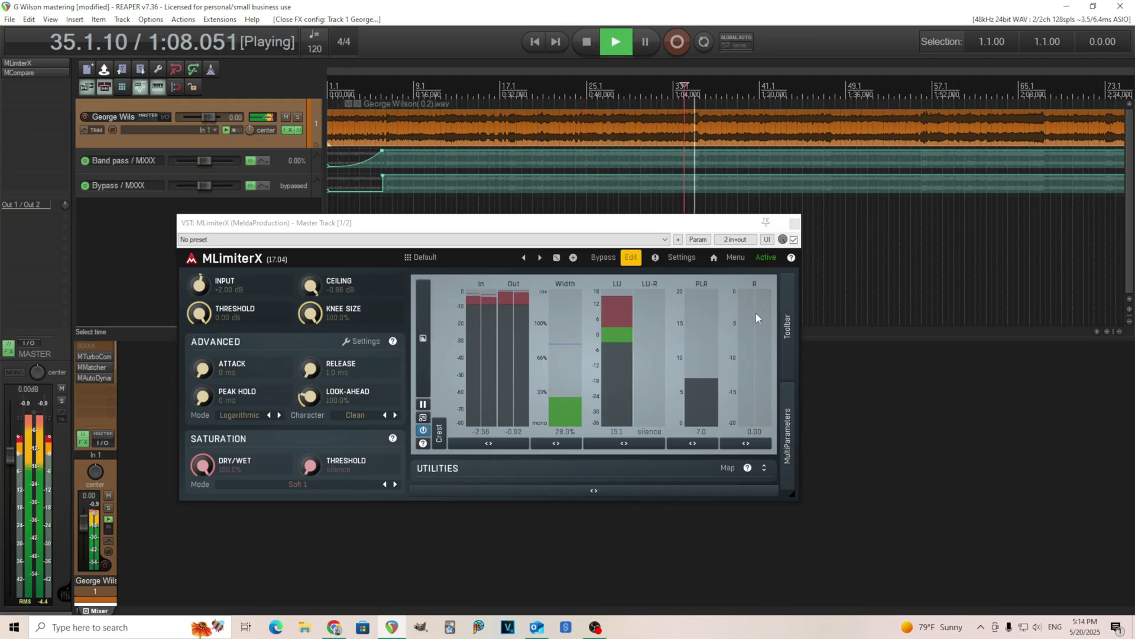
pyautogui.click(587, 41)
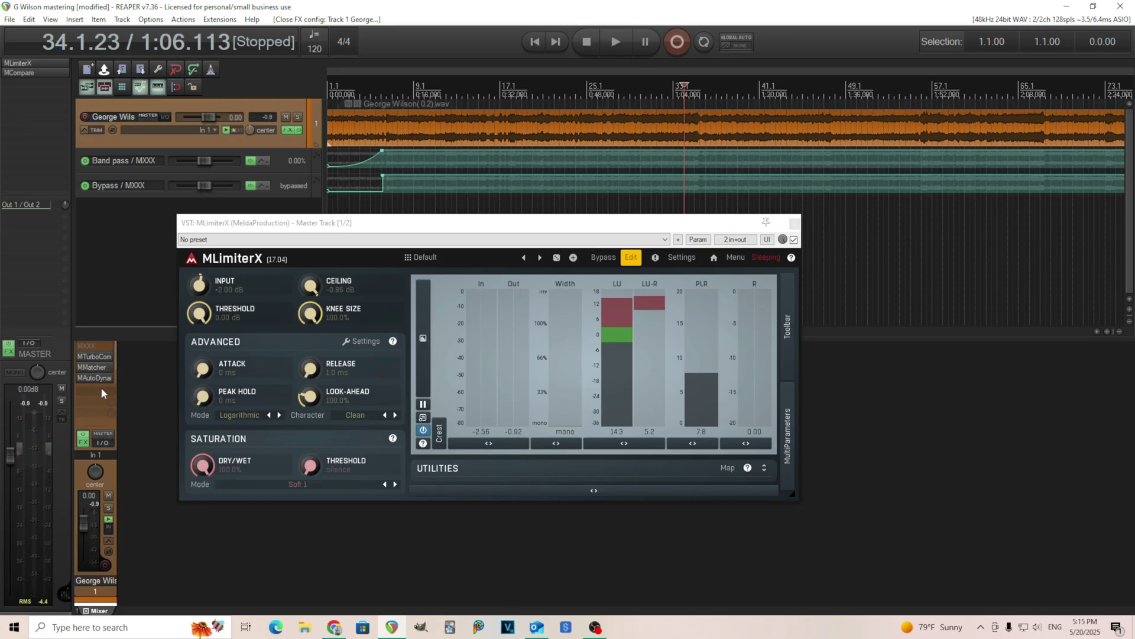
# - Briefly reopen the track's MMatcher, then close both MMatcher and MLimiterX windows
pyautogui.click(97, 370)
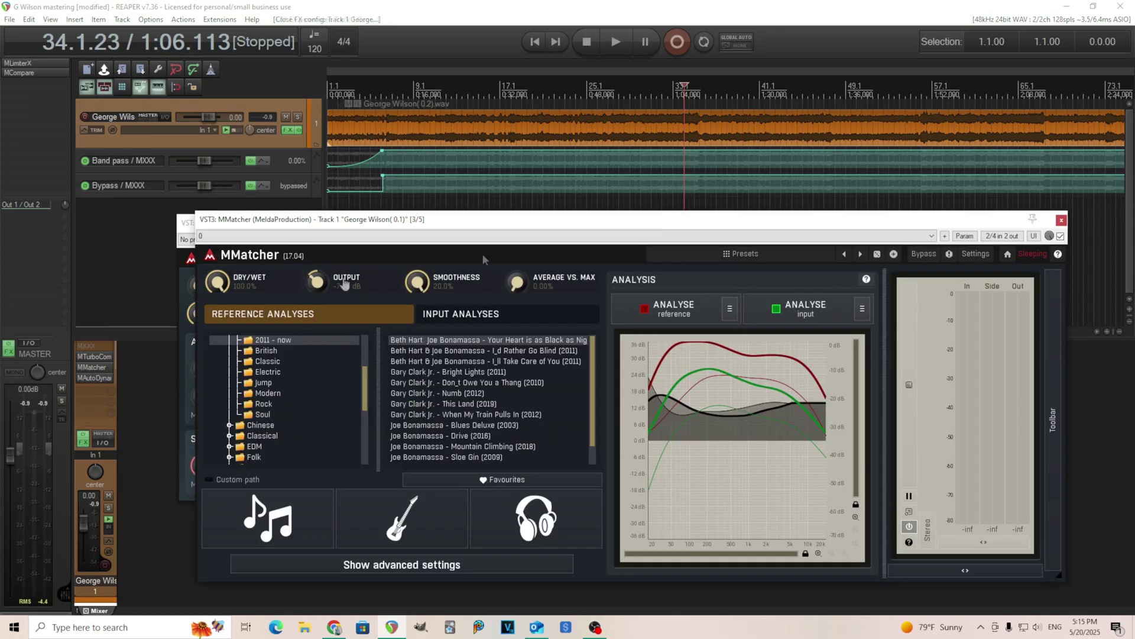
pyautogui.click(1061, 220)
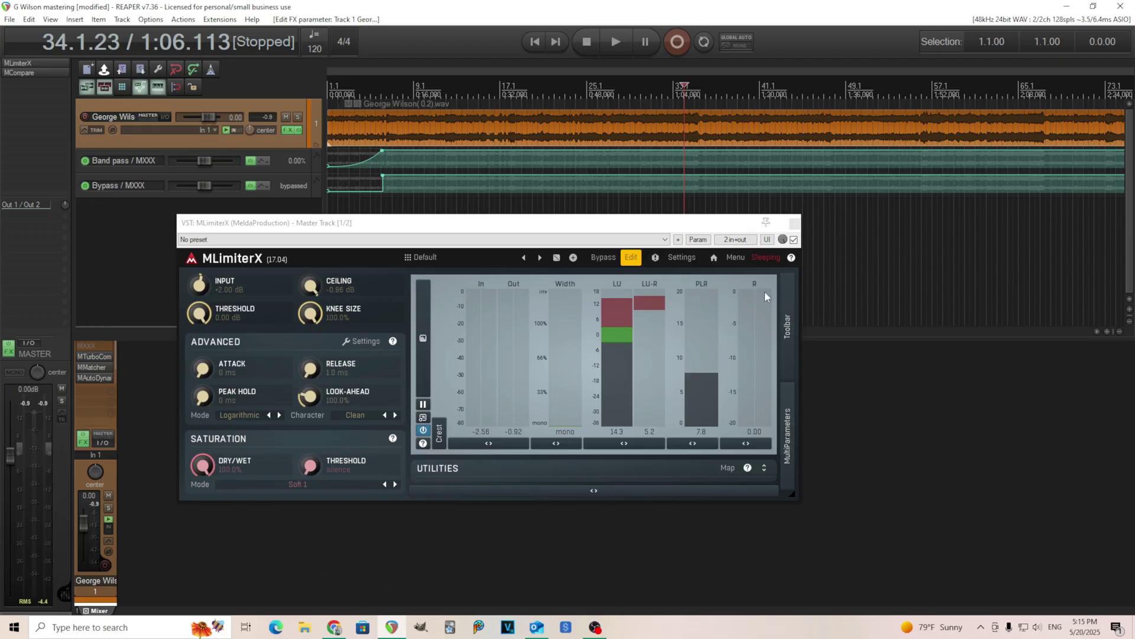
pyautogui.click(794, 223)
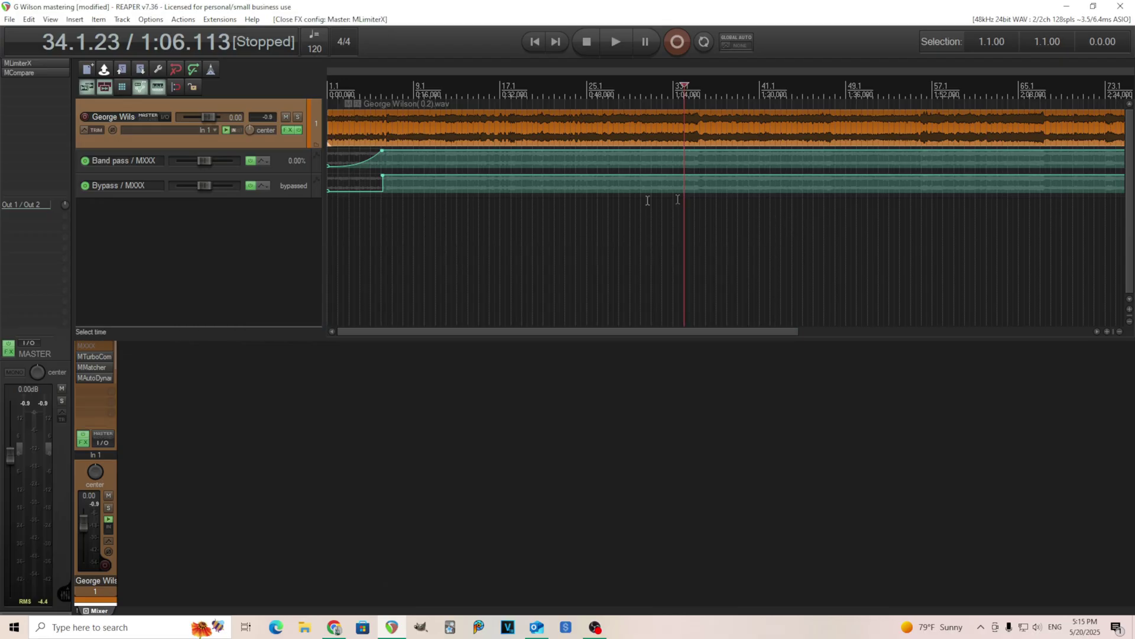
# - Reopen the track's MMatcher window showing the Blues 2011 - now reference analyses
pyautogui.click(95, 367)
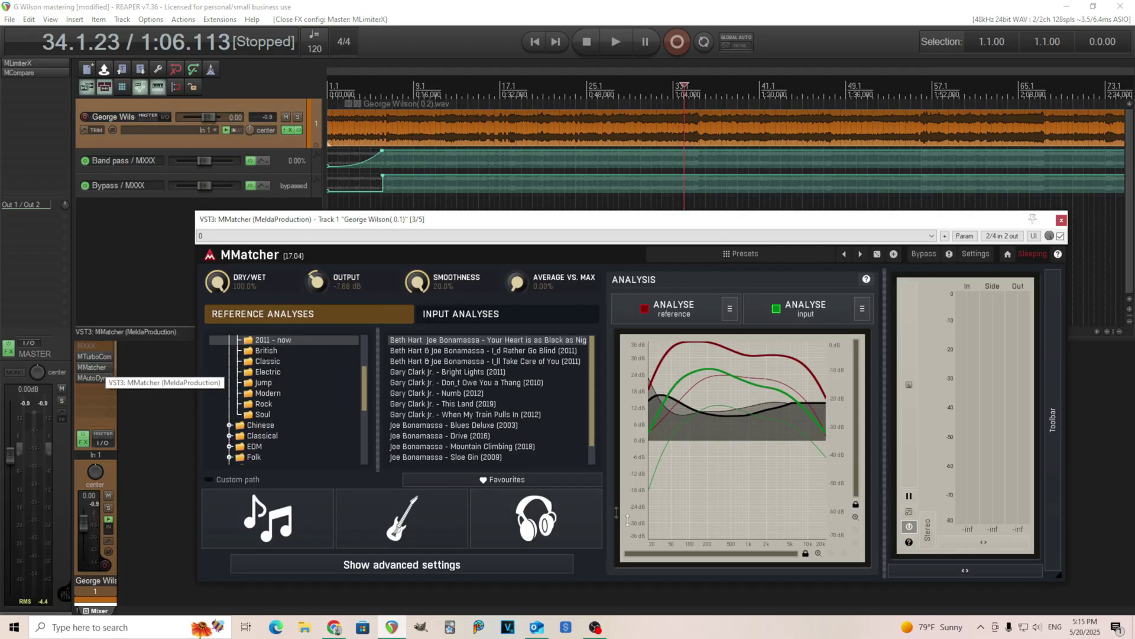